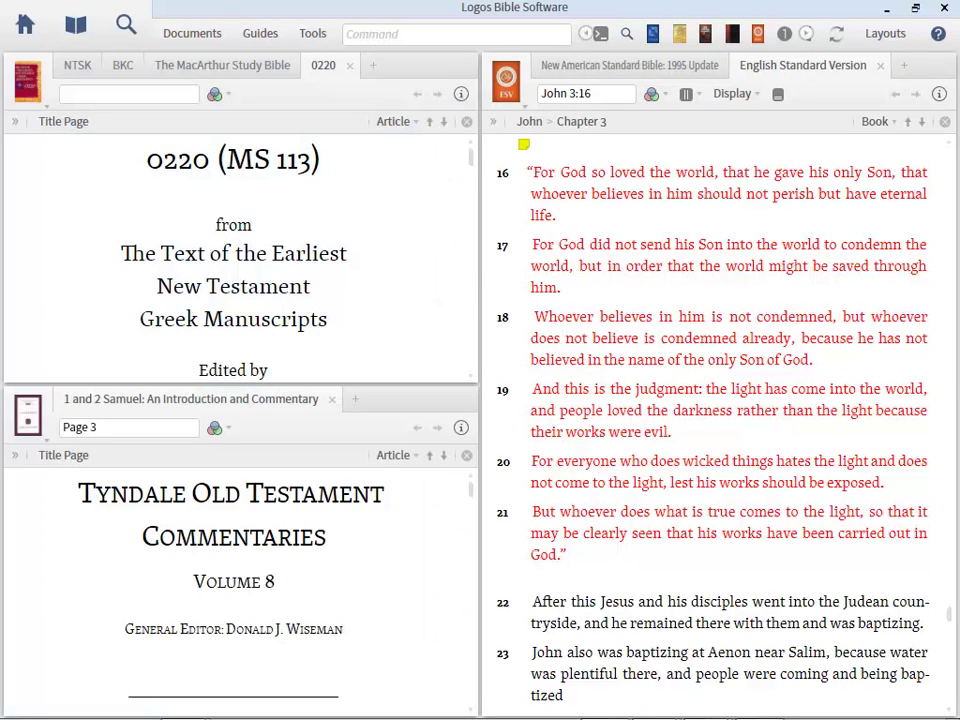
# Step: Place the 1 & 2 Samuel resource in its own tile below the ESV and create a bibliography document named "Random Study"
pyautogui.moveTo(669, 493); pyautogui.dragTo(840, 655)
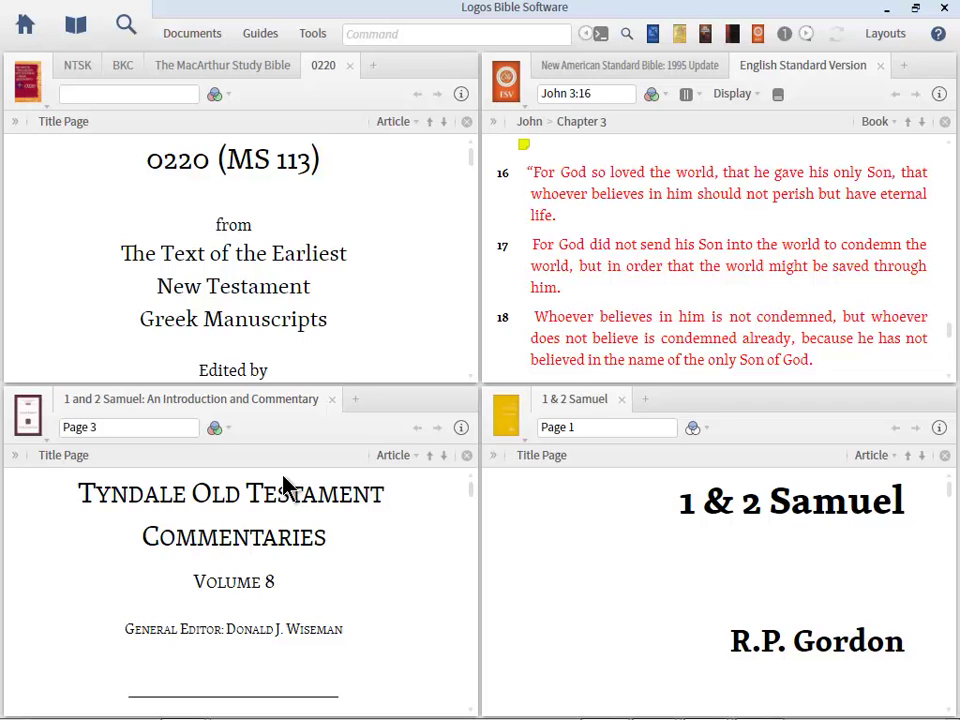
pyautogui.click(184, 40)
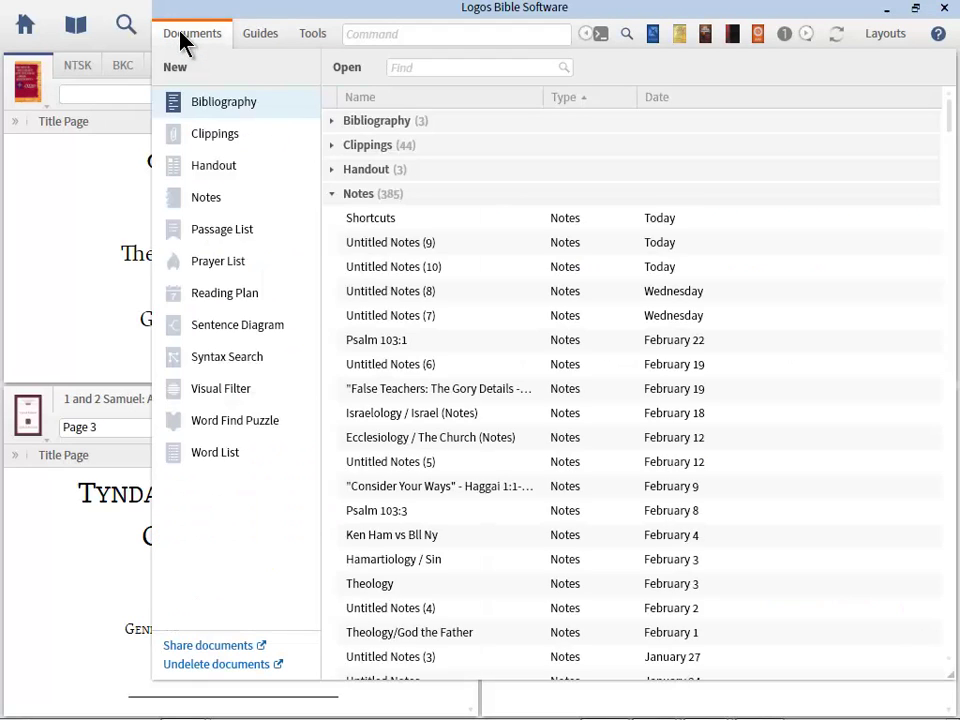
pyautogui.click(238, 110)
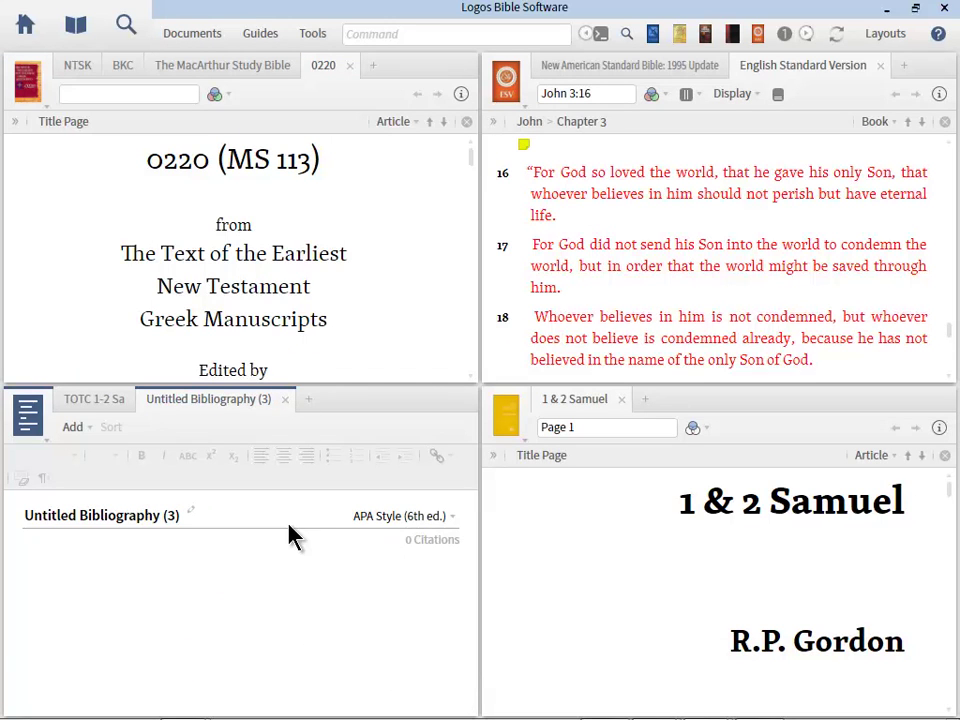
pyautogui.click(191, 512)
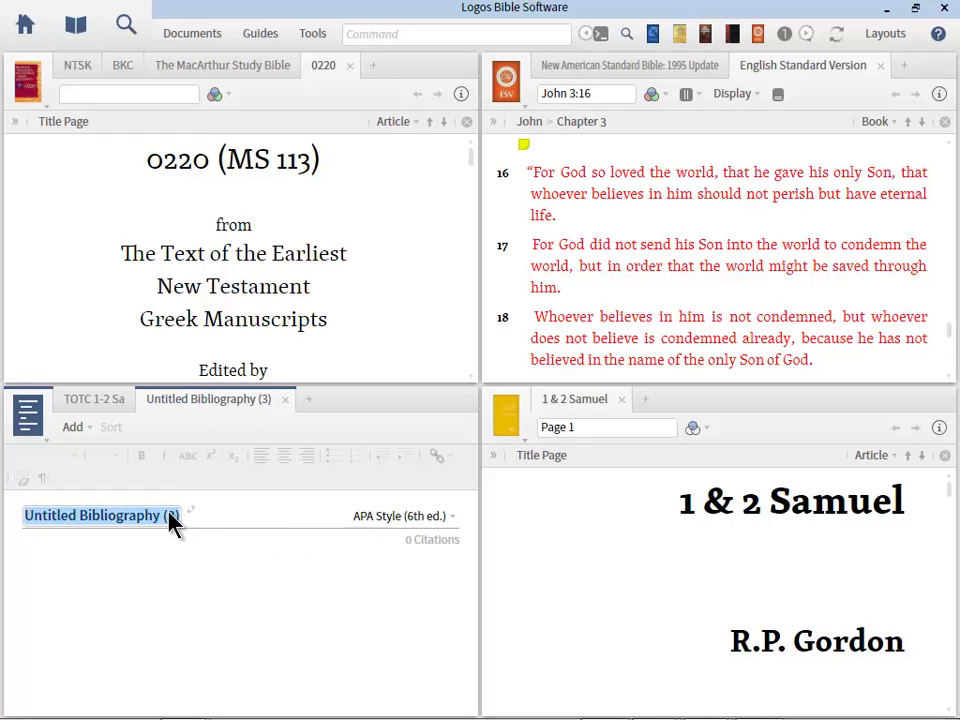
pyautogui.write('Random Study')
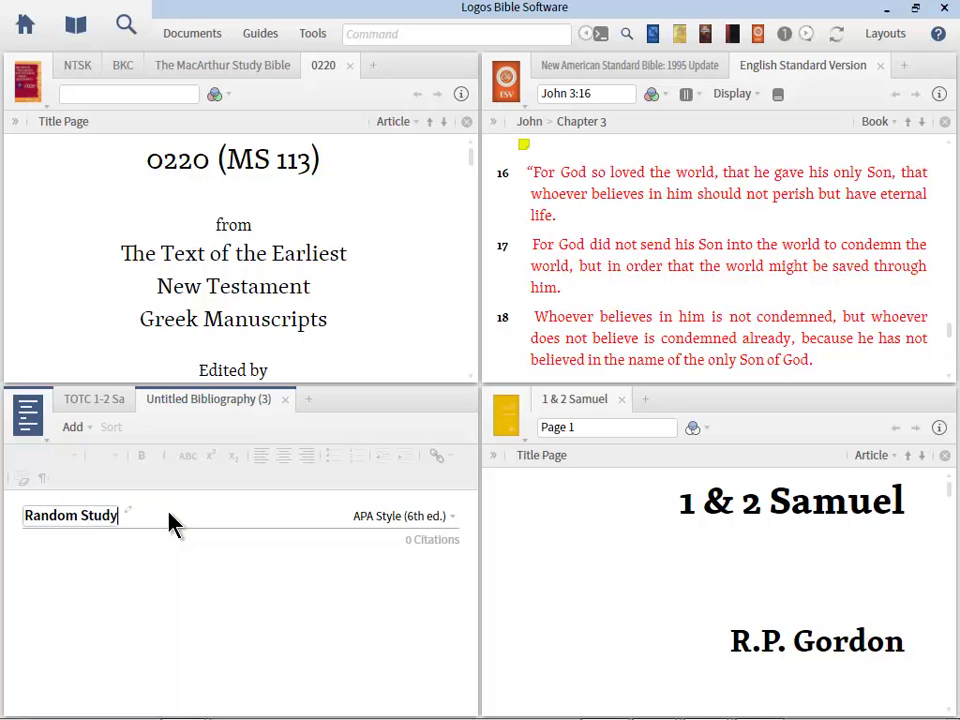
pyautogui.click(105, 600)
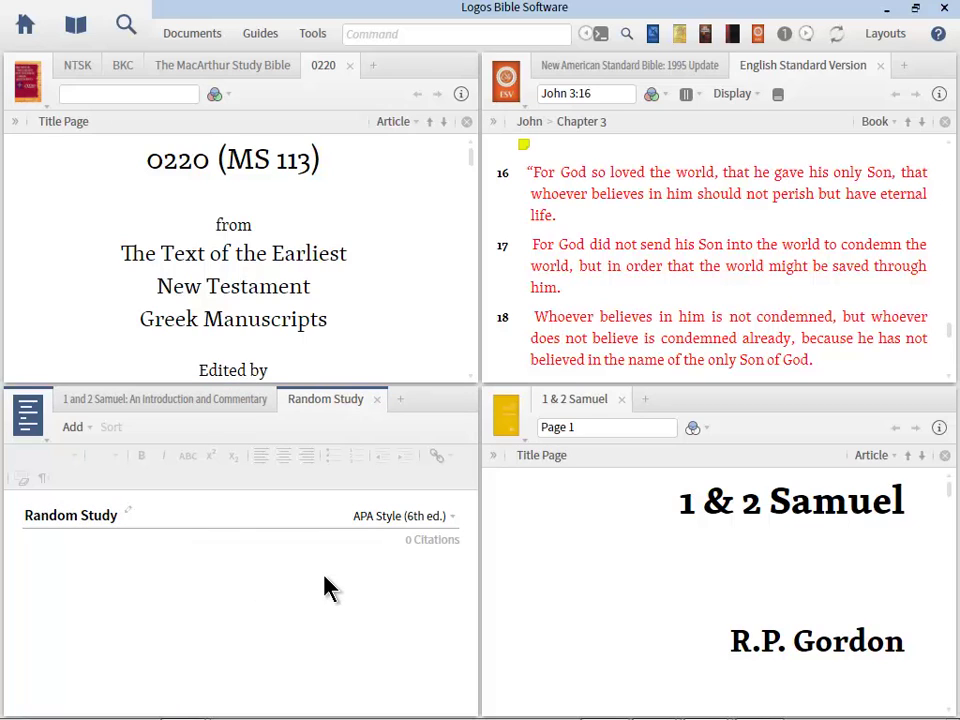
# Step: Add citations from all open resources to the Random Study bibliography
pyautogui.click(78, 437)
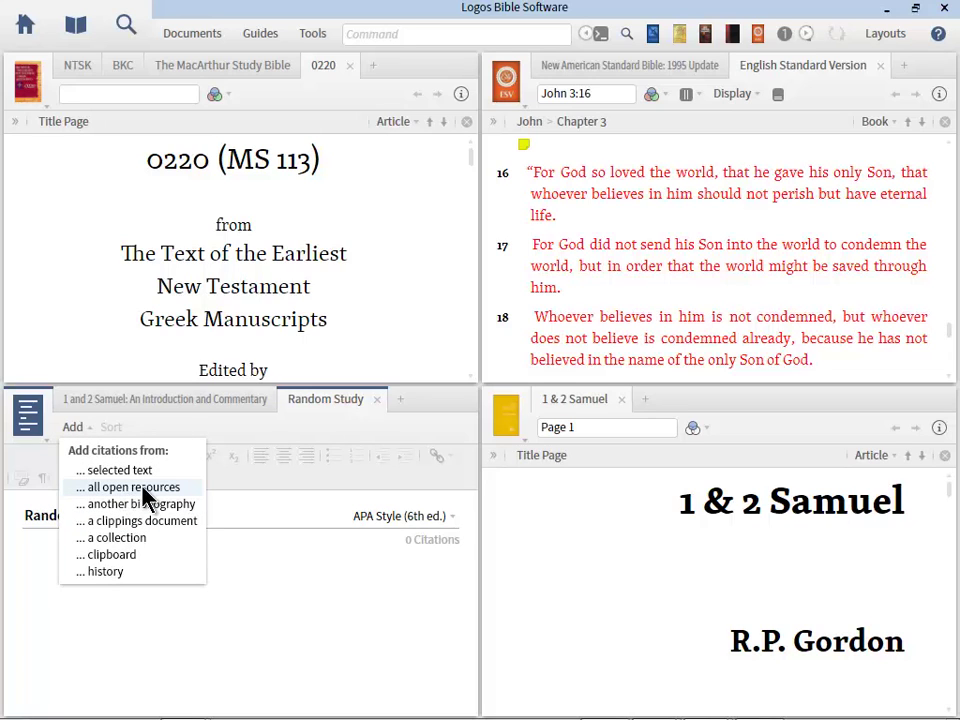
pyautogui.click(142, 488)
pyautogui.moveTo(474, 590)
pyautogui.mouseDown()
pyautogui.moveTo(474, 686)
pyautogui.moveTo(471, 578)
pyautogui.moveTo(474, 694)
pyautogui.moveTo(472, 592)
pyautogui.mouseUp()
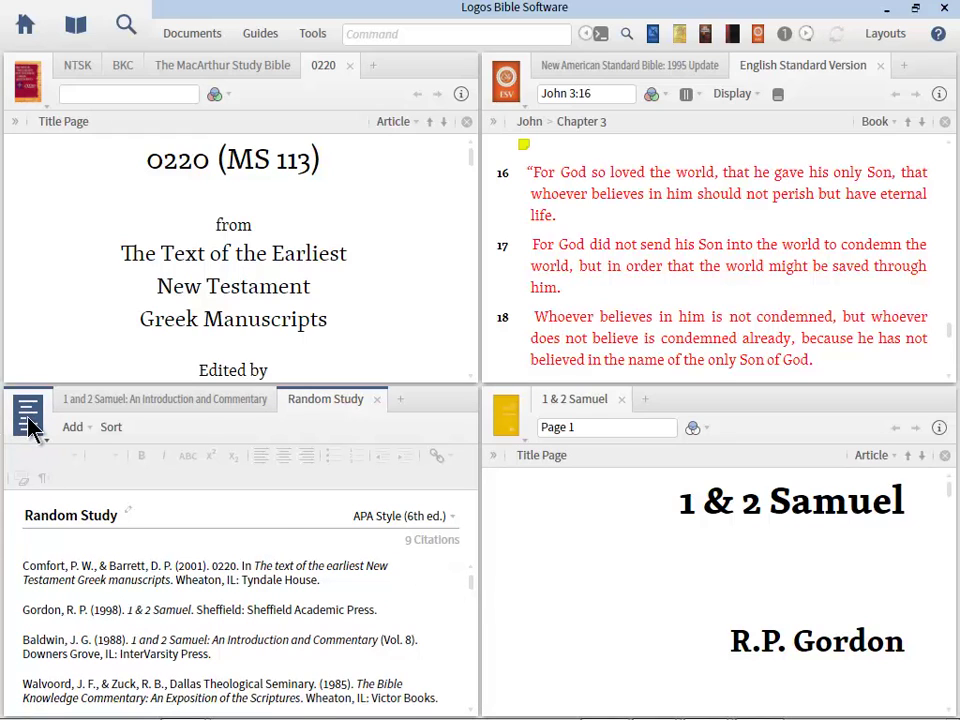
# Step: Save the Random Study bibliography as a collection and look through the resources it includes
pyautogui.hotkey('ctrl', 'shift', 'd')
pyautogui.moveTo(55, 378)
pyautogui.mouseDown()
pyautogui.moveTo(30, 452)
pyautogui.moveTo(68, 385)
pyautogui.mouseUp()
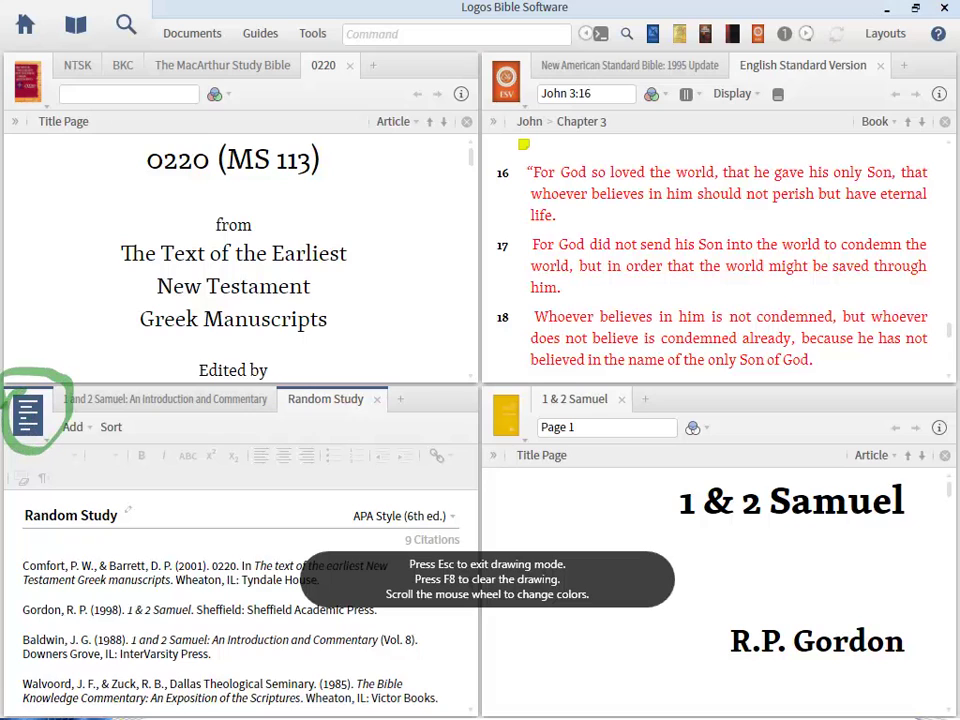
pyautogui.press('Escape')
pyautogui.click(27, 80)
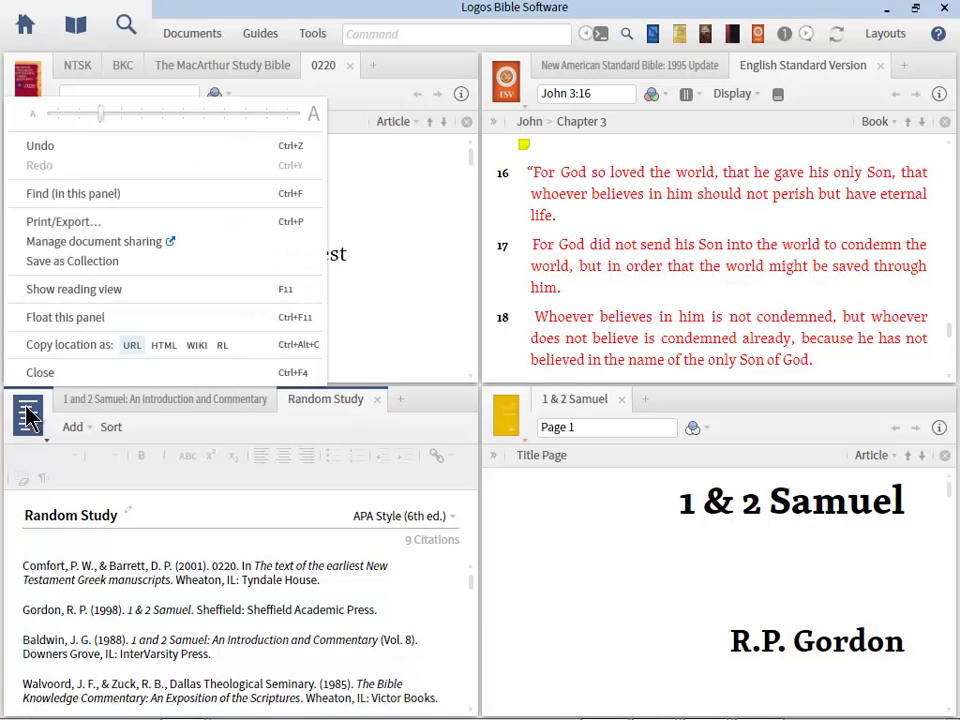
pyautogui.click(97, 262)
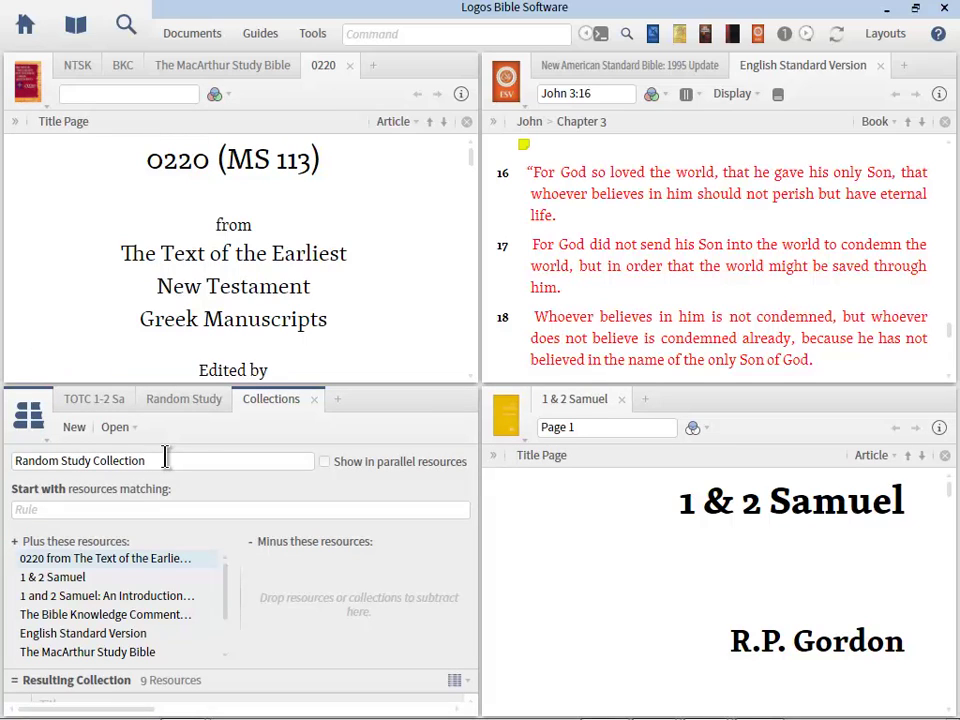
pyautogui.tripleClick(166, 456)
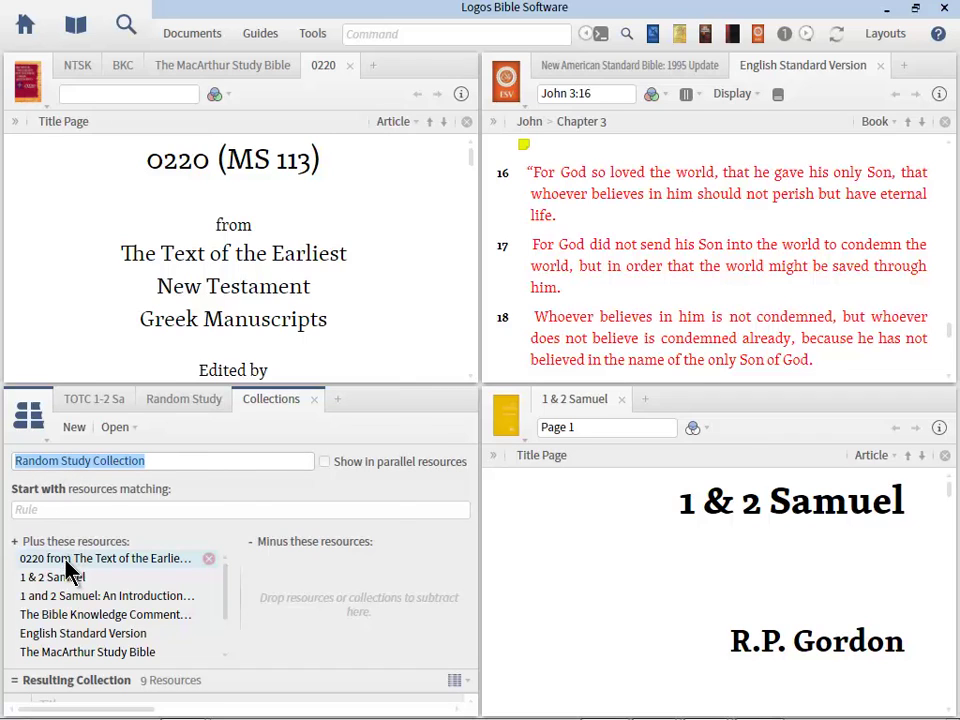
pyautogui.moveTo(44, 552)
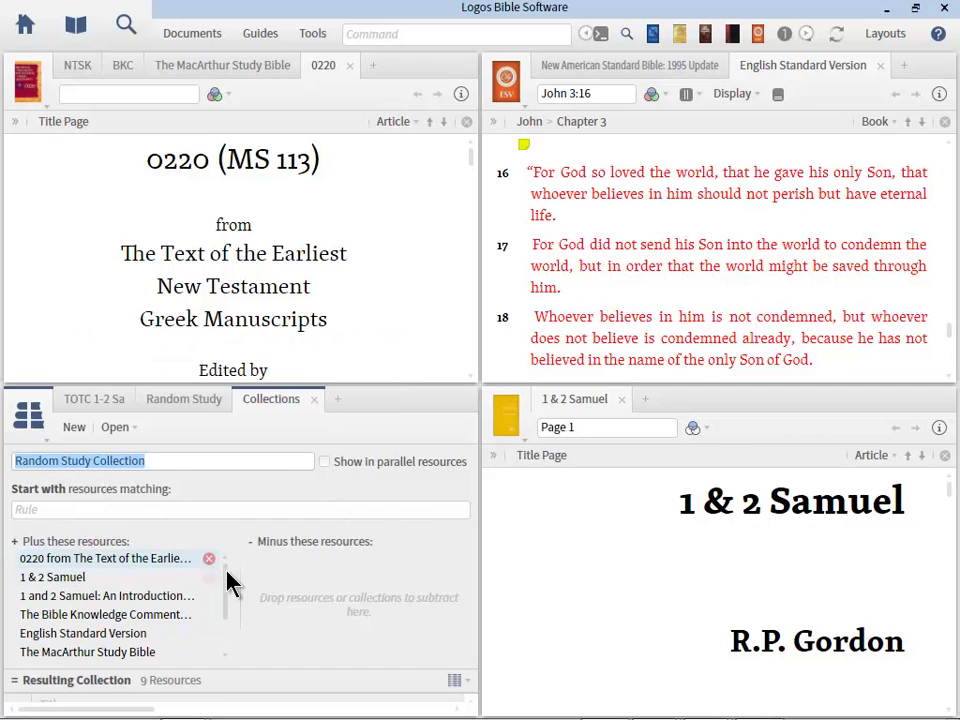
pyautogui.moveTo(228, 585); pyautogui.dragTo(223, 658)
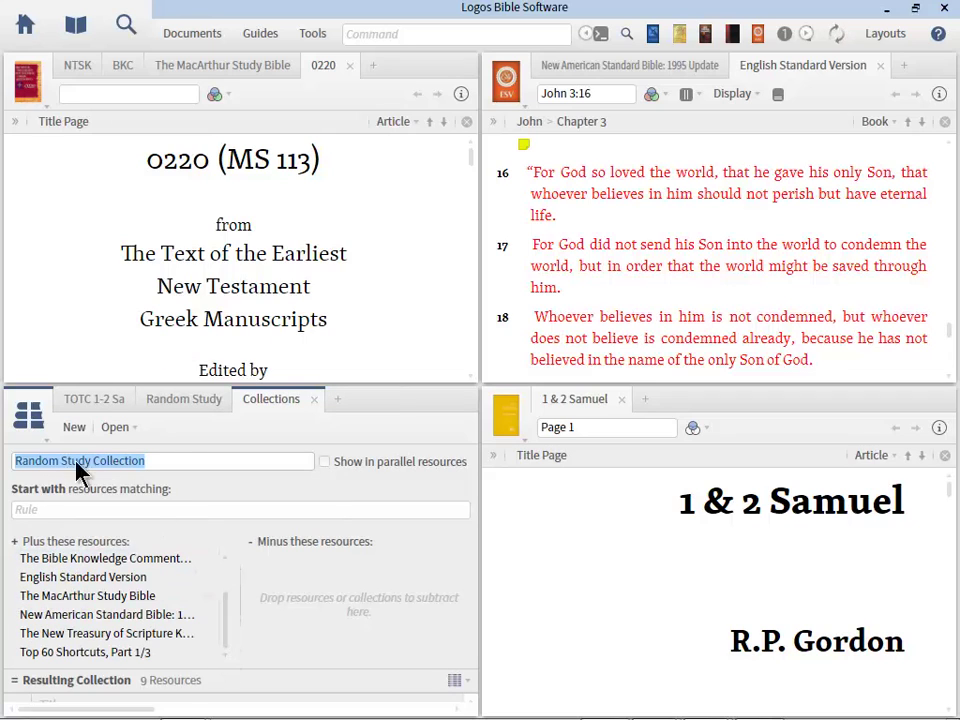
# Step: Start a new empty collection and close all open panels
pyautogui.click(74, 428)
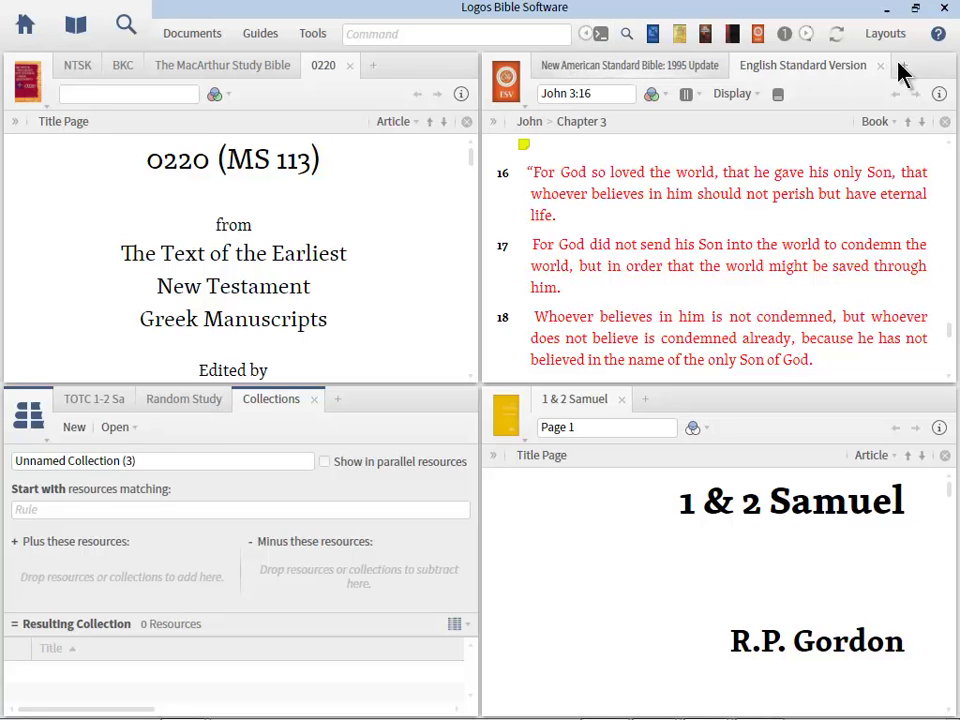
pyautogui.click(946, 66)
pyautogui.click(946, 66)
pyautogui.click(467, 66)
pyautogui.click(467, 66)
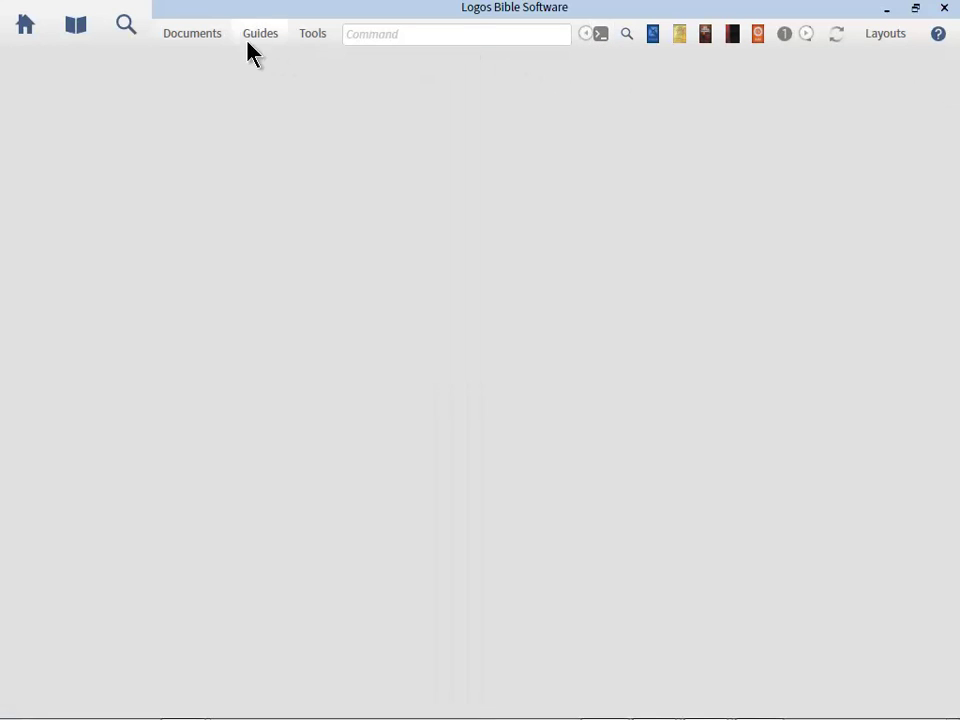
# Step: Open a Basic search and set its scope to the Random Study Collection
pyautogui.click(121, 32)
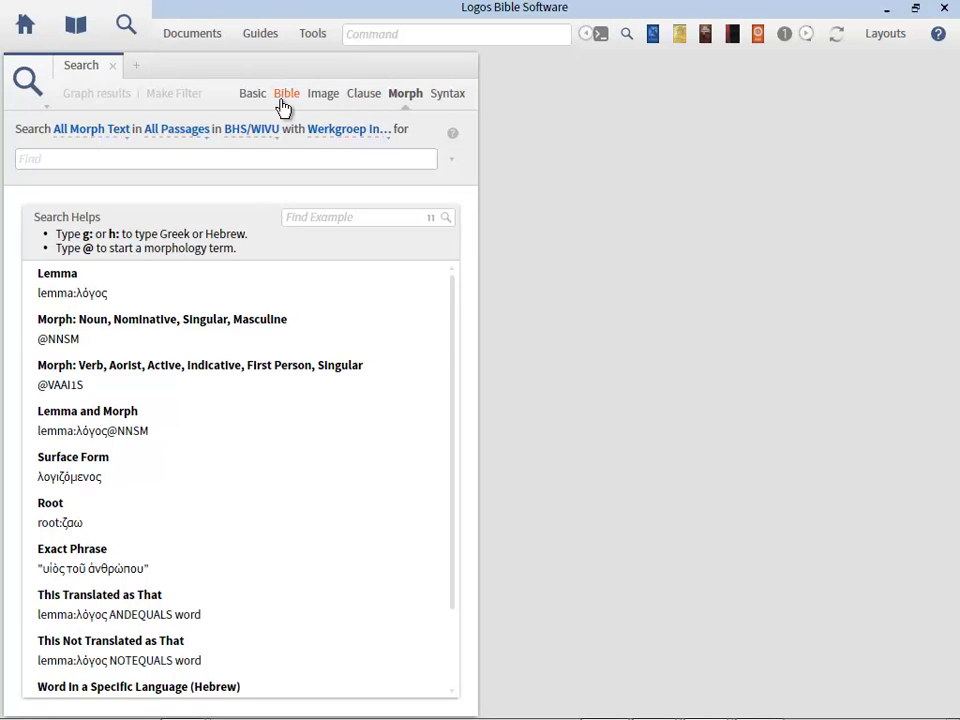
pyautogui.click(249, 98)
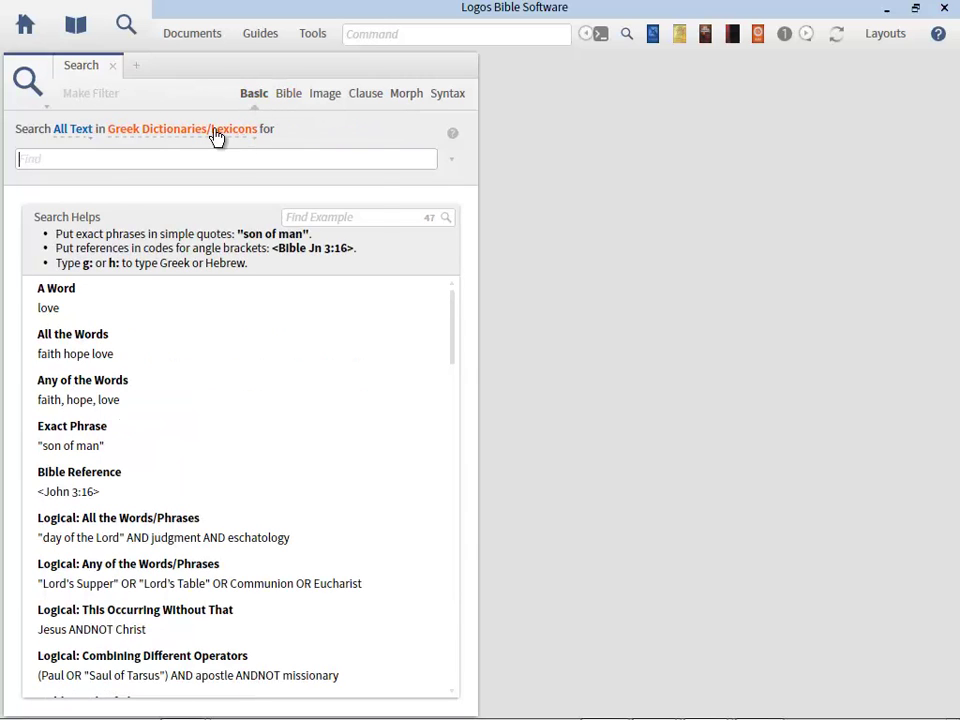
pyautogui.click(214, 131)
pyautogui.write('random')
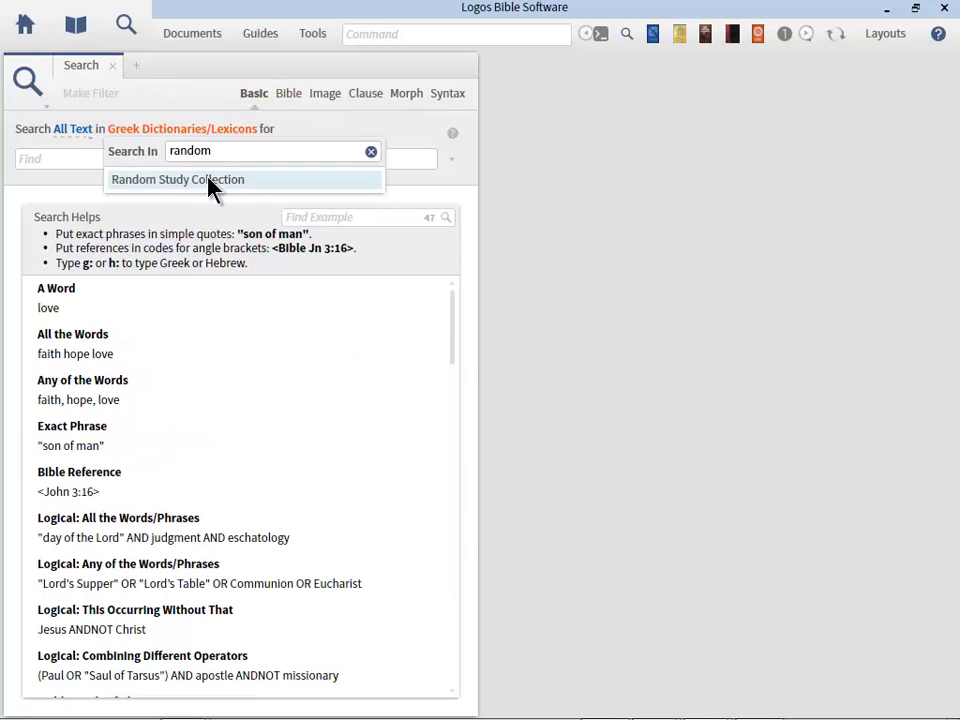
pyautogui.click(208, 182)
# Step: Search the Random Study Collection for "samuel", preview a Bible Knowledge Commentary result and close the search
pyautogui.click(63, 160)
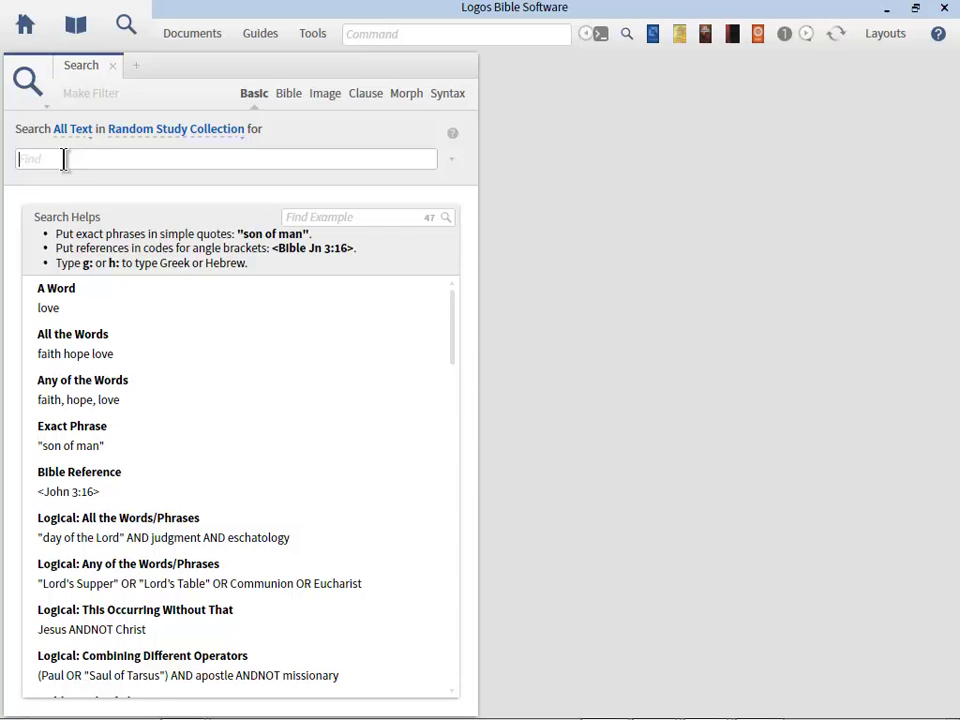
pyautogui.write('sauel')
pyautogui.press('BackSpace')
pyautogui.press('BackSpace')
pyautogui.press('BackSpace')
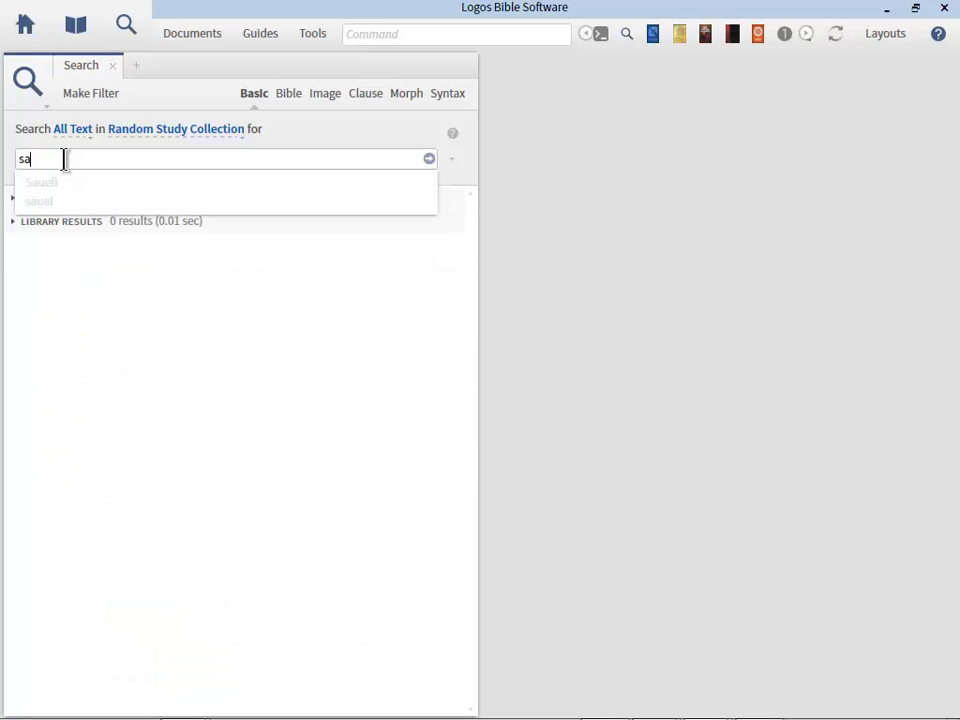
pyautogui.write('muel')
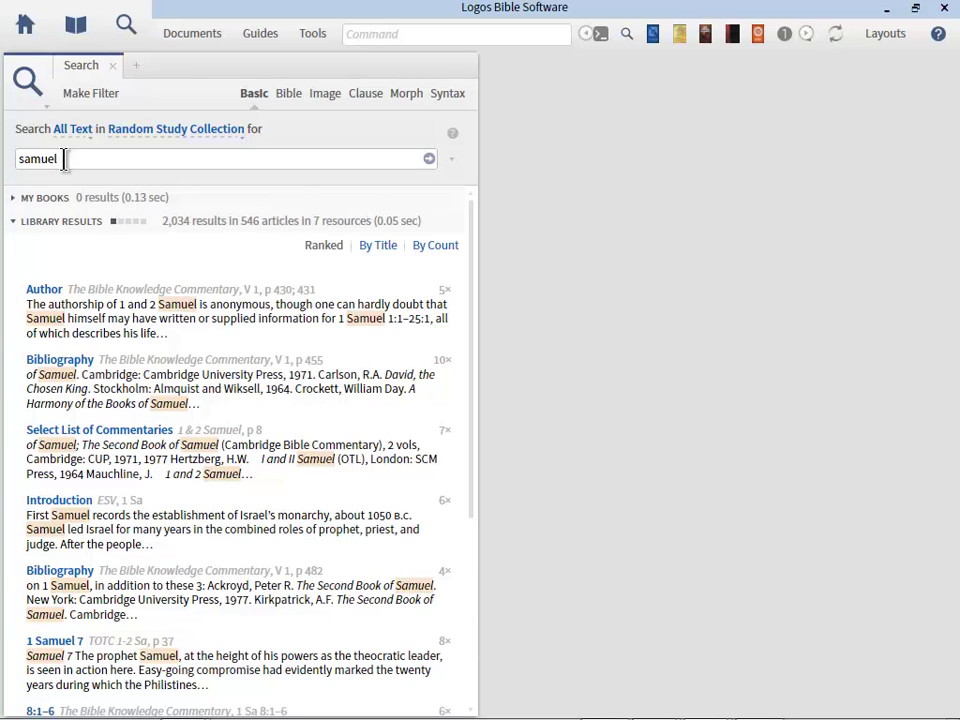
pyautogui.moveTo(200, 376)
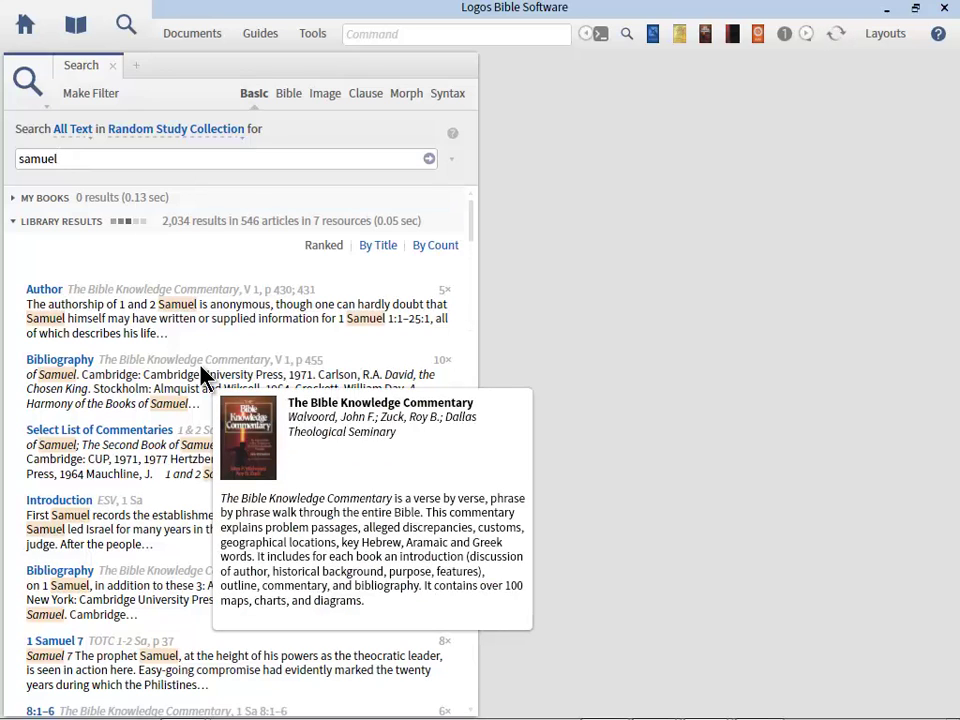
pyautogui.press('Tab')
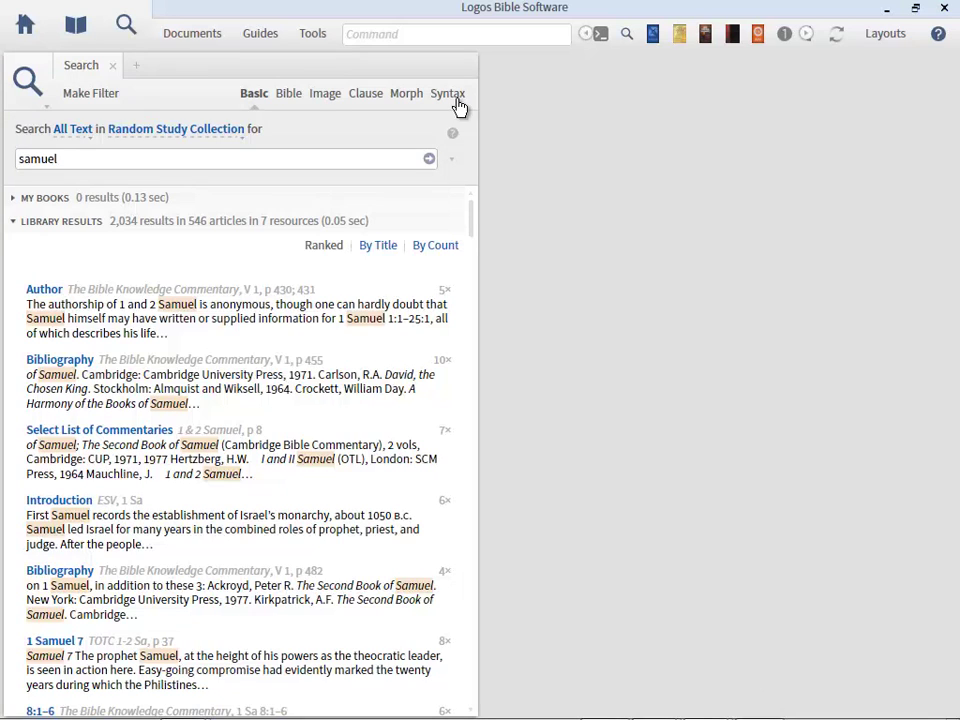
pyautogui.click(113, 66)
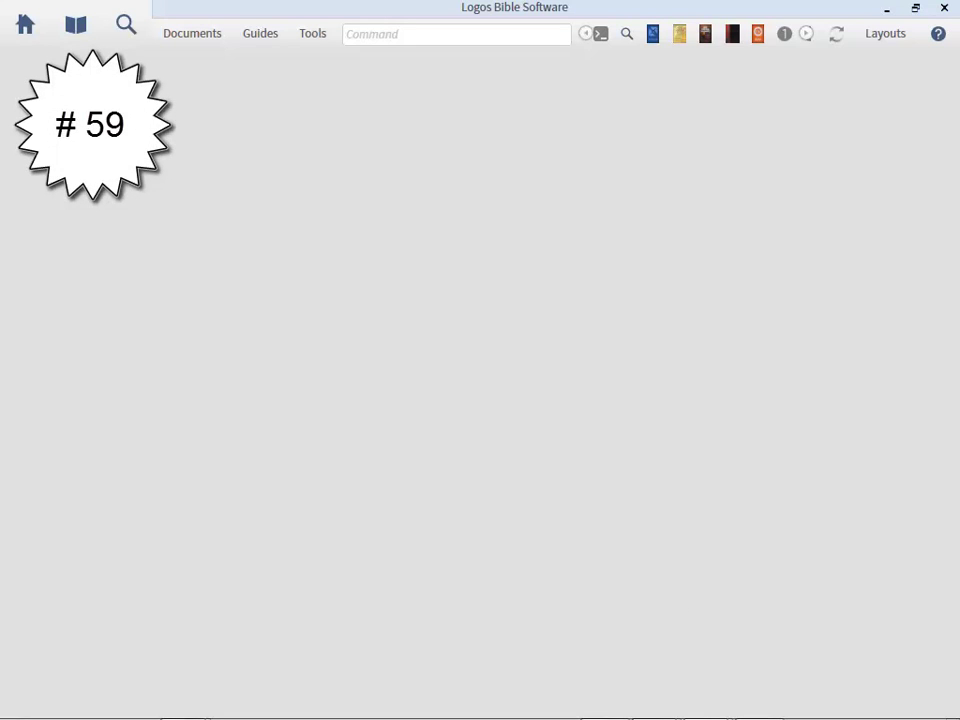
# Step: Open a Passage Guide and run it on Psalm 1
pyautogui.click(258, 40)
pyautogui.click(308, 104)
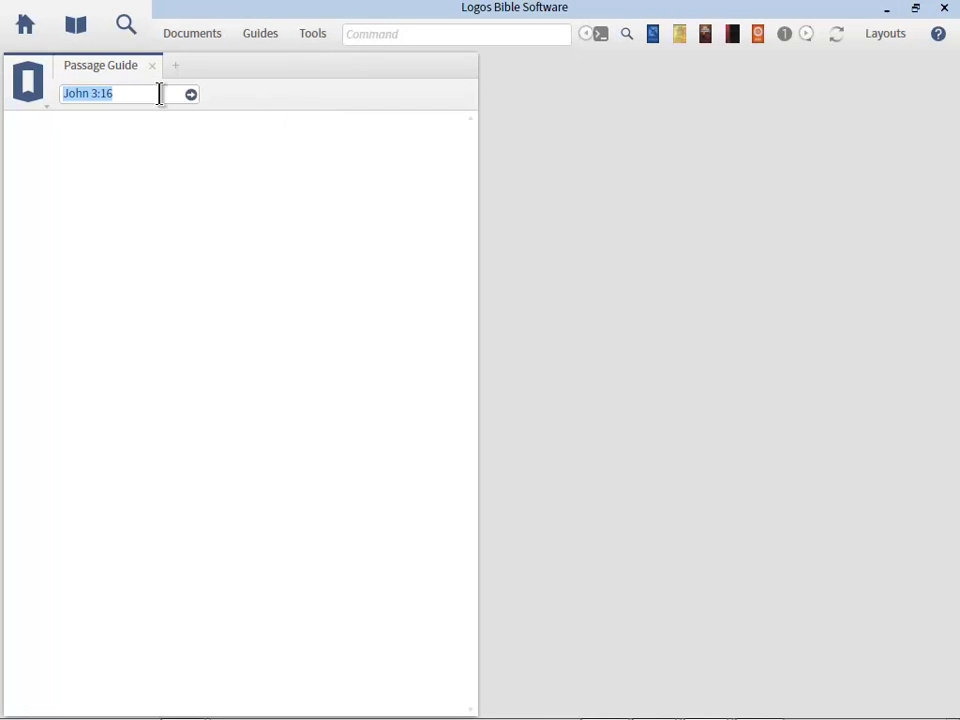
pyautogui.press('BackSpace')
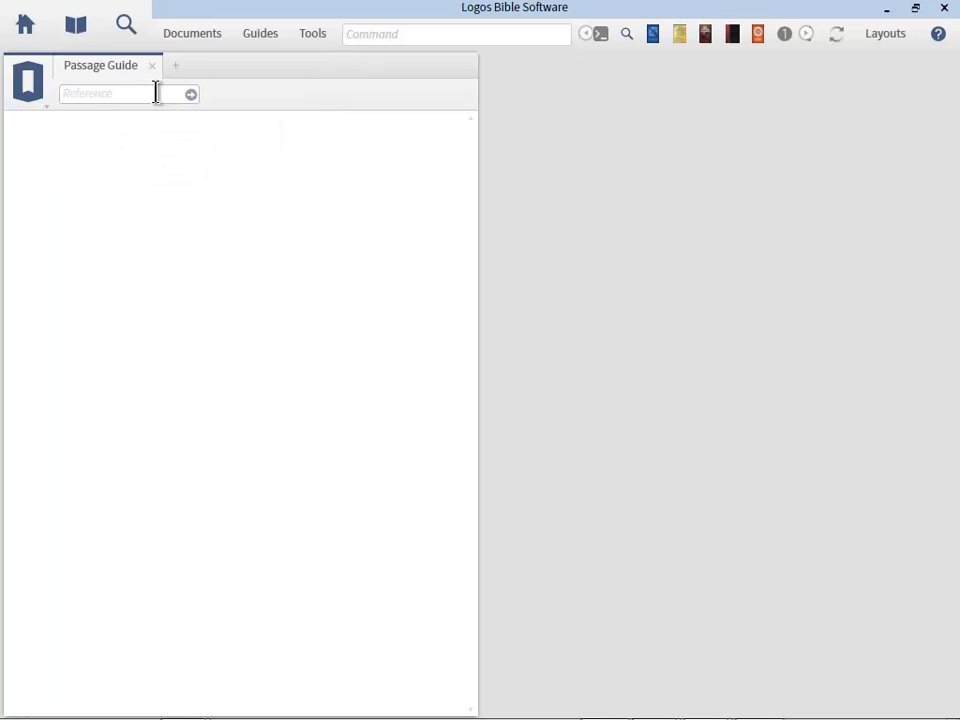
pyautogui.write('psalm 1')
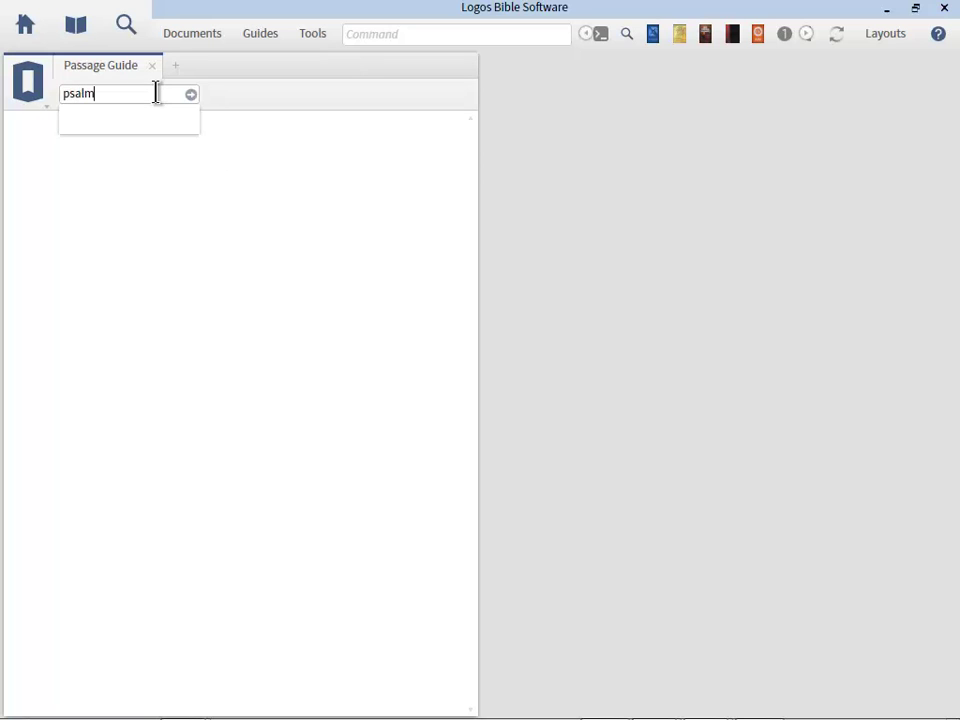
pyautogui.click(190, 93)
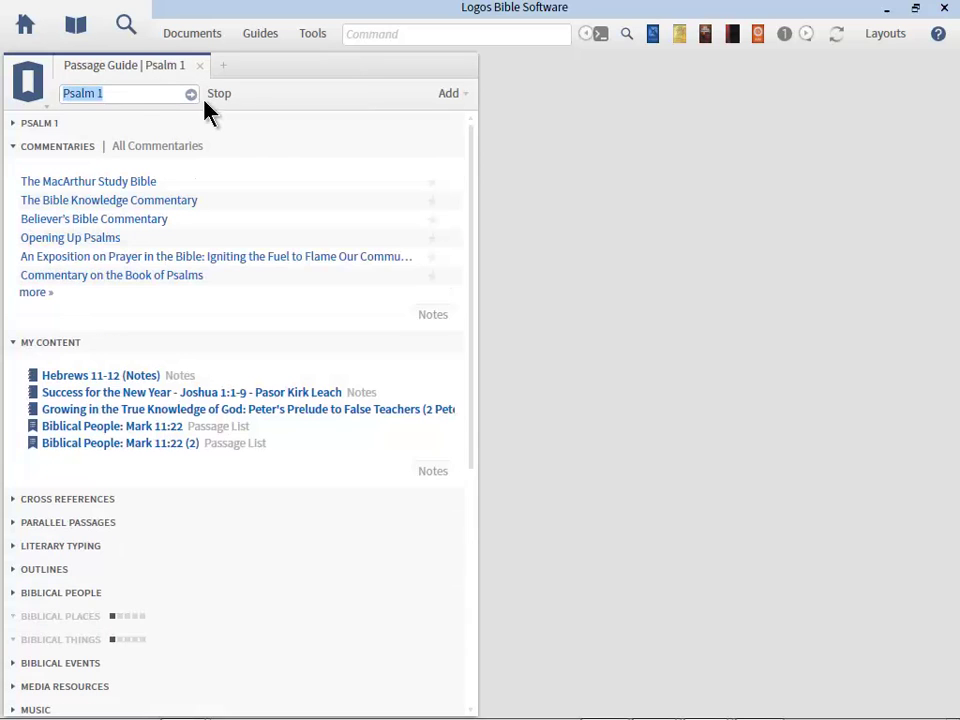
# Step: Collapse all expanded sections of the Psalm 1 Passage Guide, including Commentaries, My Content and Biblical Things
pyautogui.click(84, 124)
pyautogui.click(74, 130)
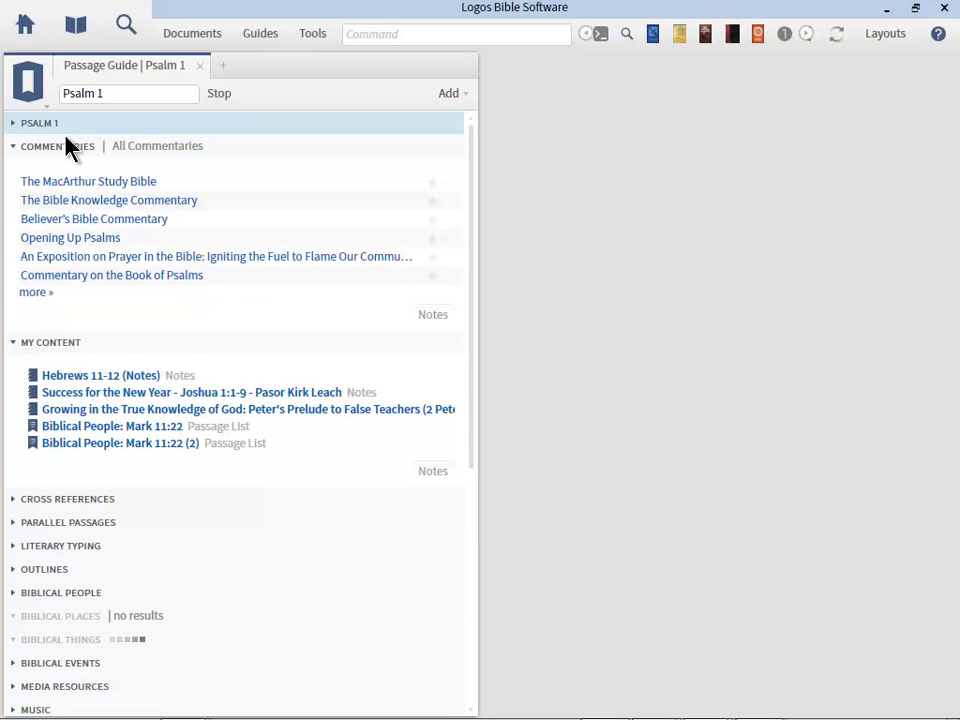
pyautogui.click(68, 146)
pyautogui.click(68, 170)
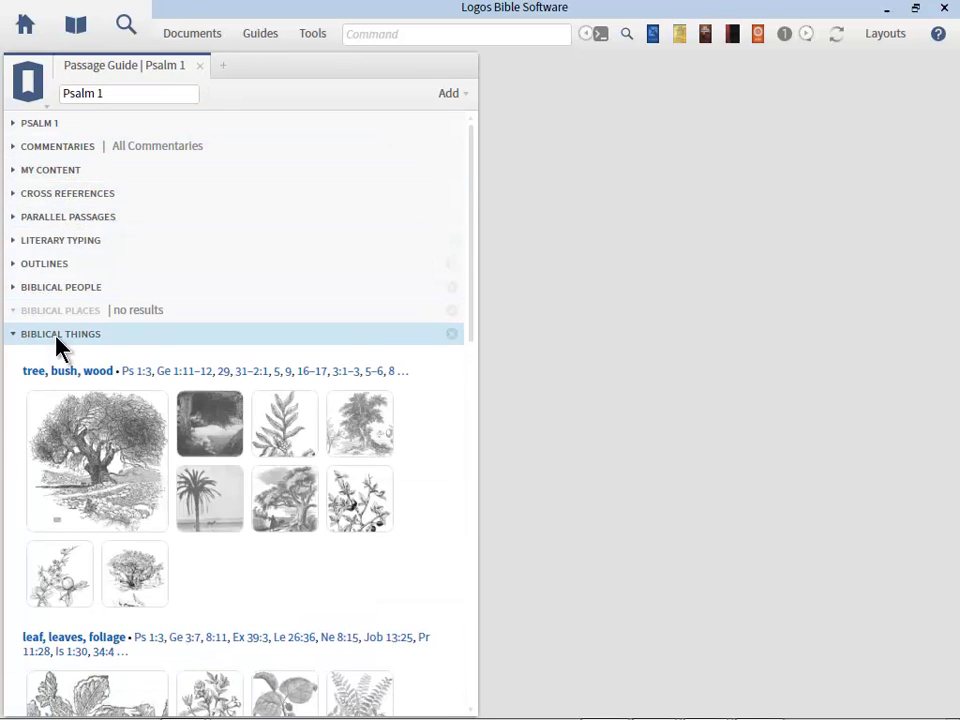
pyautogui.click(26, 336)
pyautogui.click(62, 540)
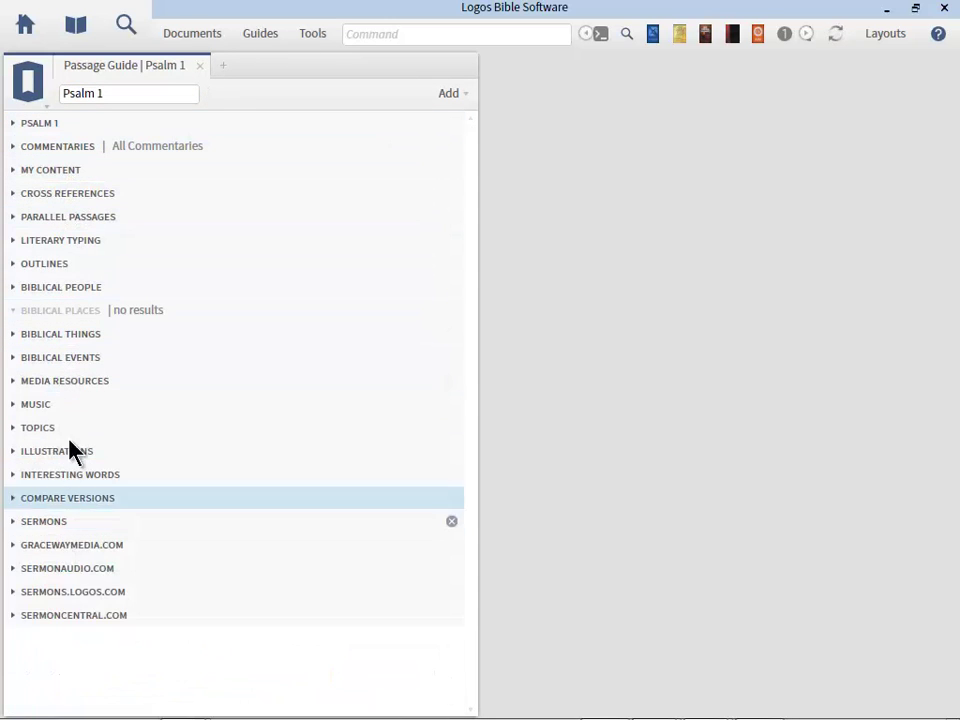
# Step: Expand the Literary Typing section of the Passage Guide to view the genre classification of Psalm 1
pyautogui.click(55, 246)
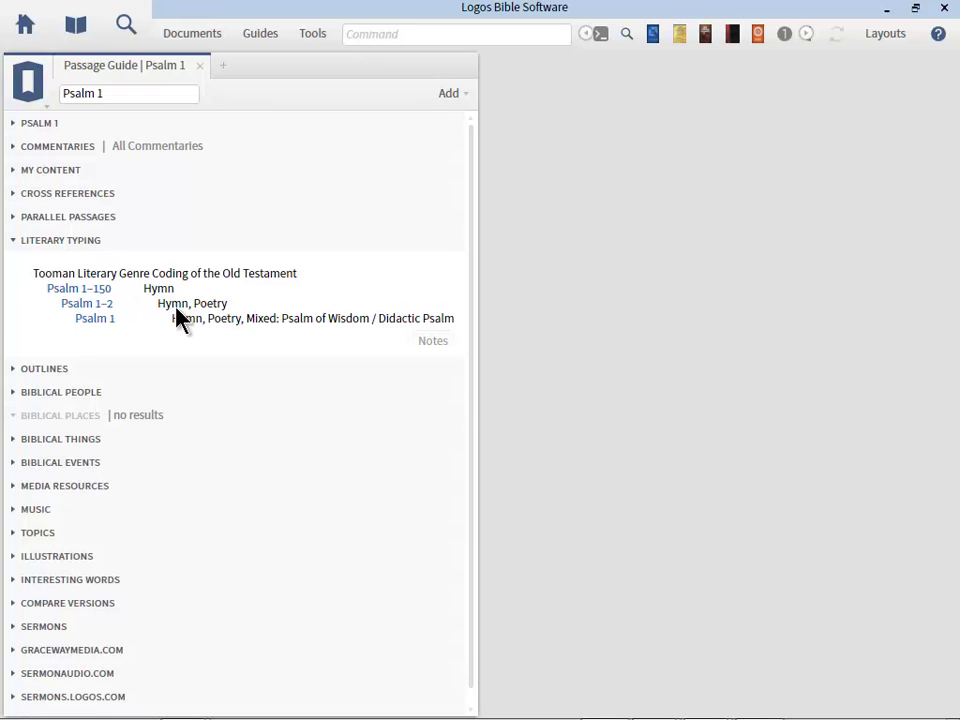
pyautogui.click(118, 92)
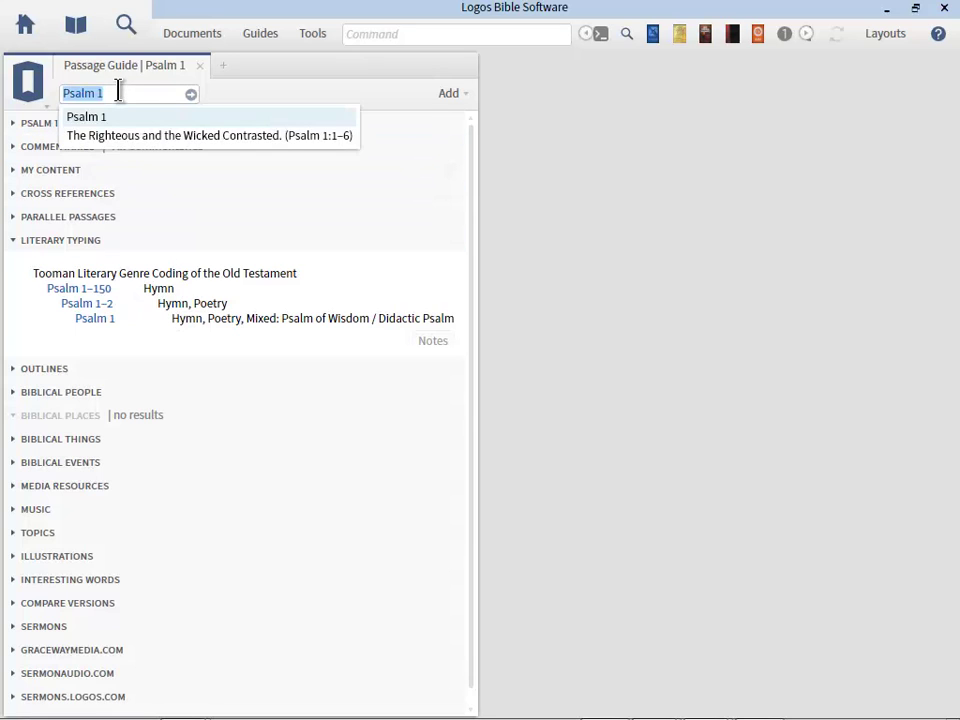
pyautogui.press('Escape')
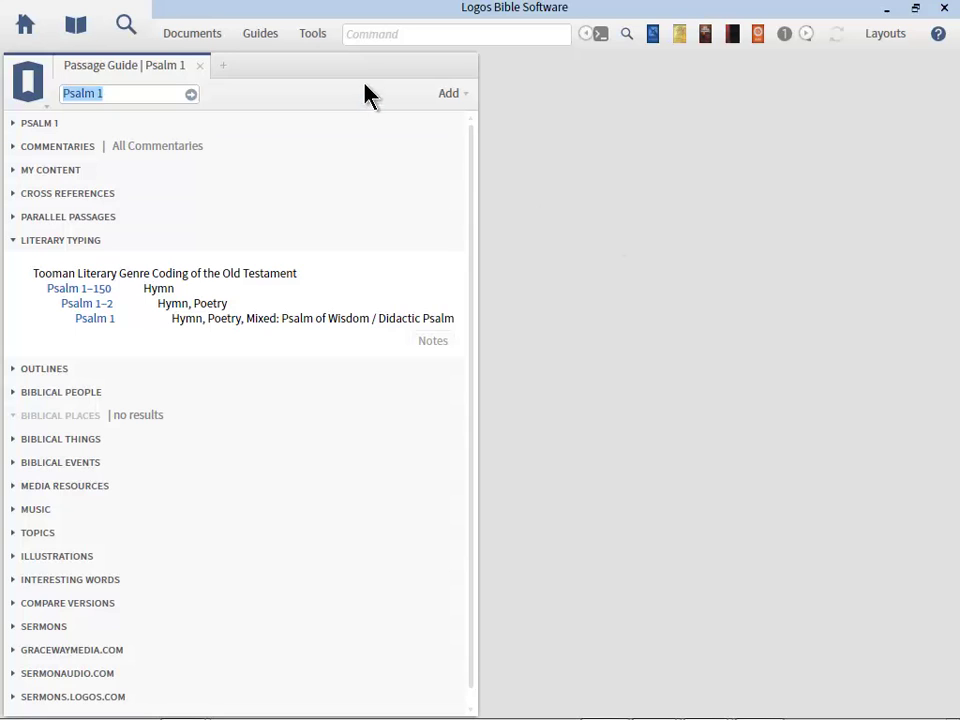
# Step: Try to save the current workspace as a named layout called Random Layout
pyautogui.click(893, 42)
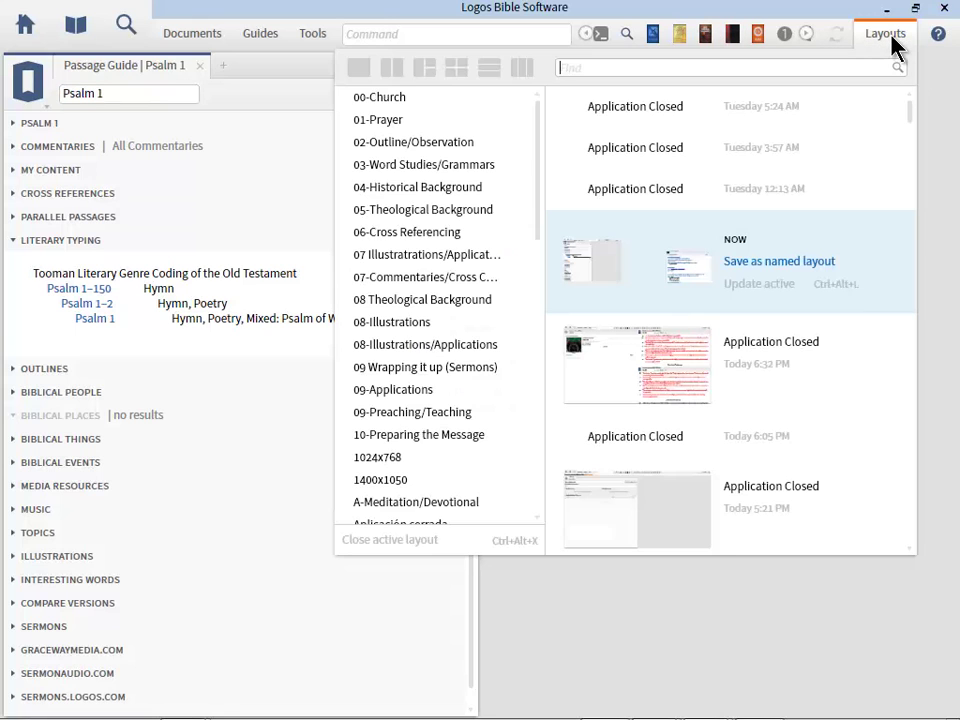
pyautogui.click(768, 263)
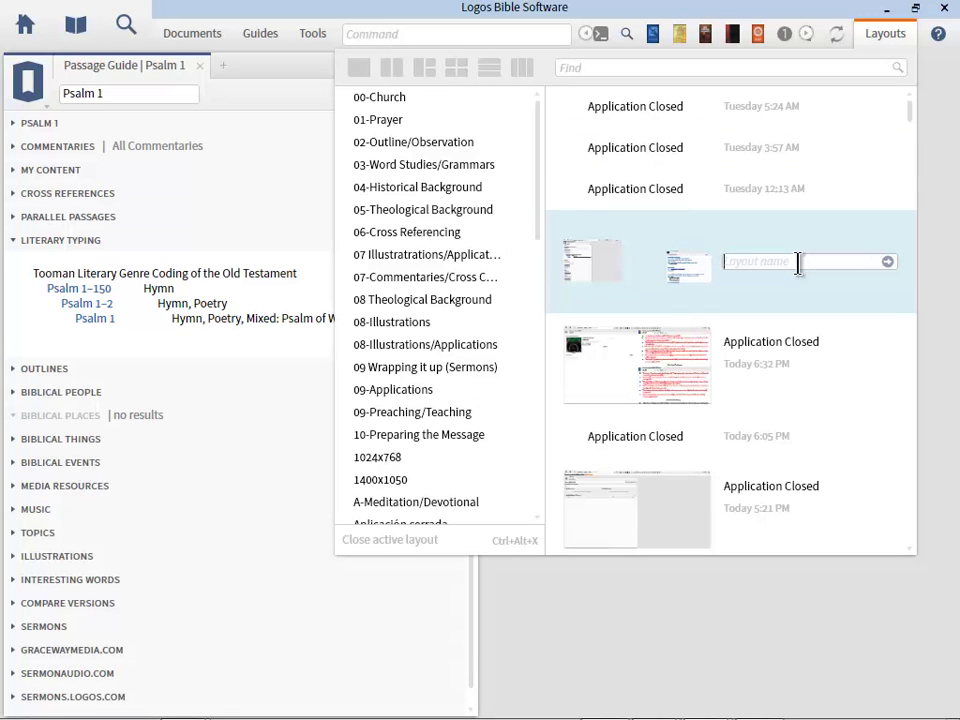
pyautogui.write('Random Layout')
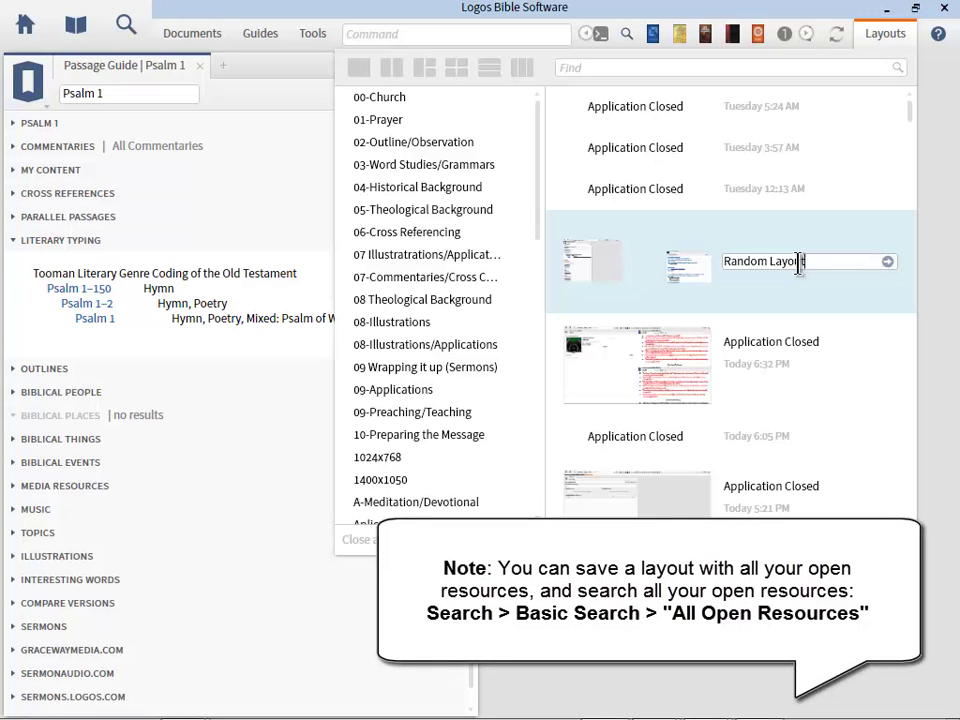
pyautogui.click(884, 40)
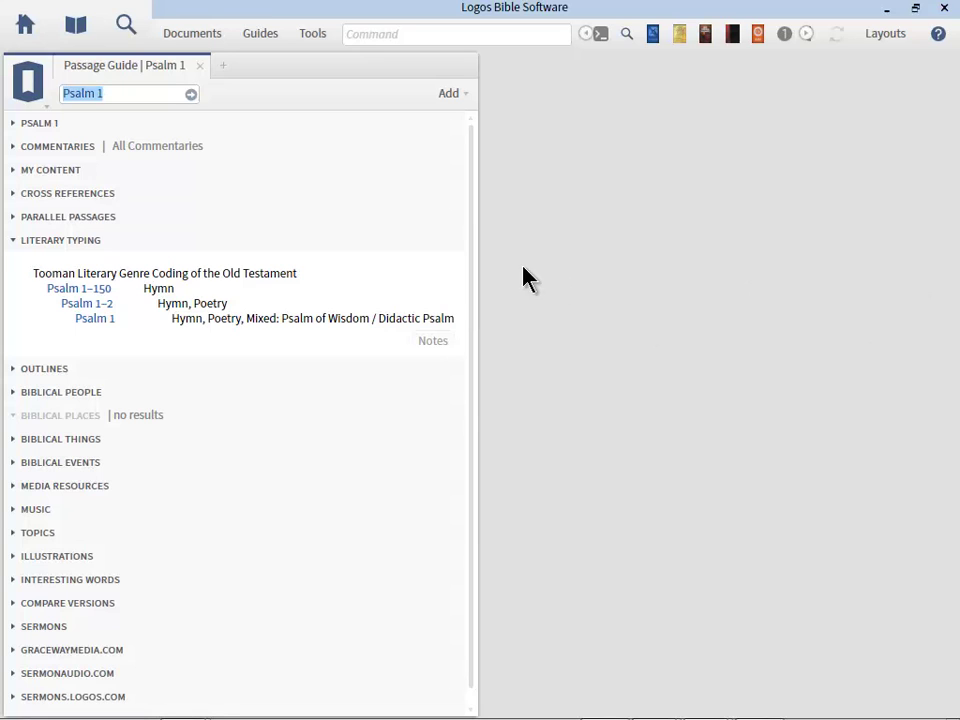
# Step: Collapse the Literary Typing section and run the Passage Guide on the whole Bible with the reference gen-rev
pyautogui.click(75, 242)
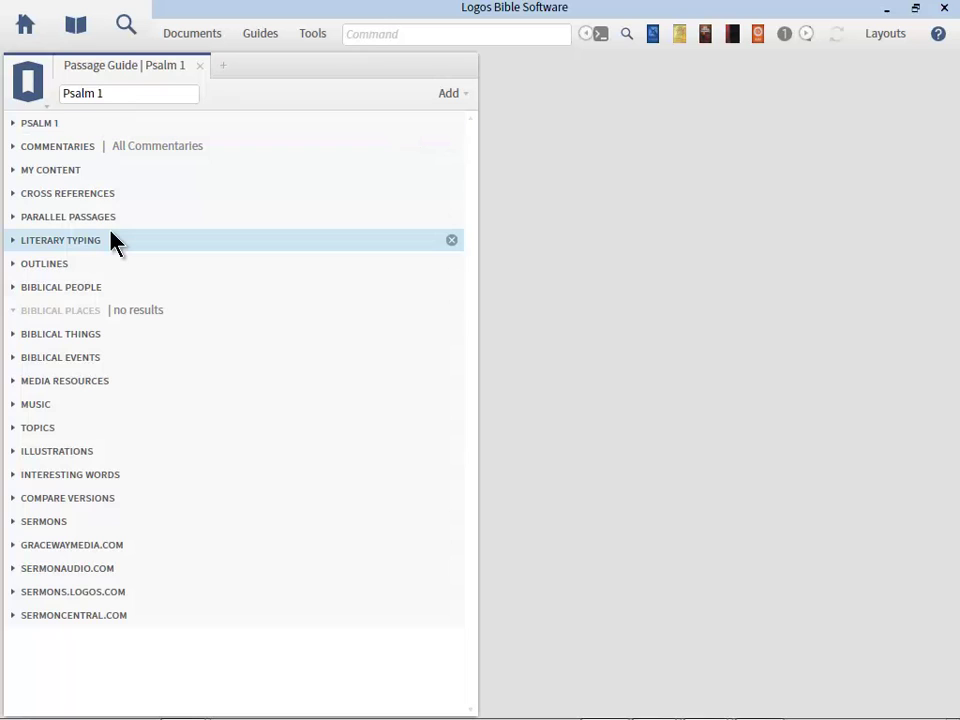
pyautogui.click(116, 93)
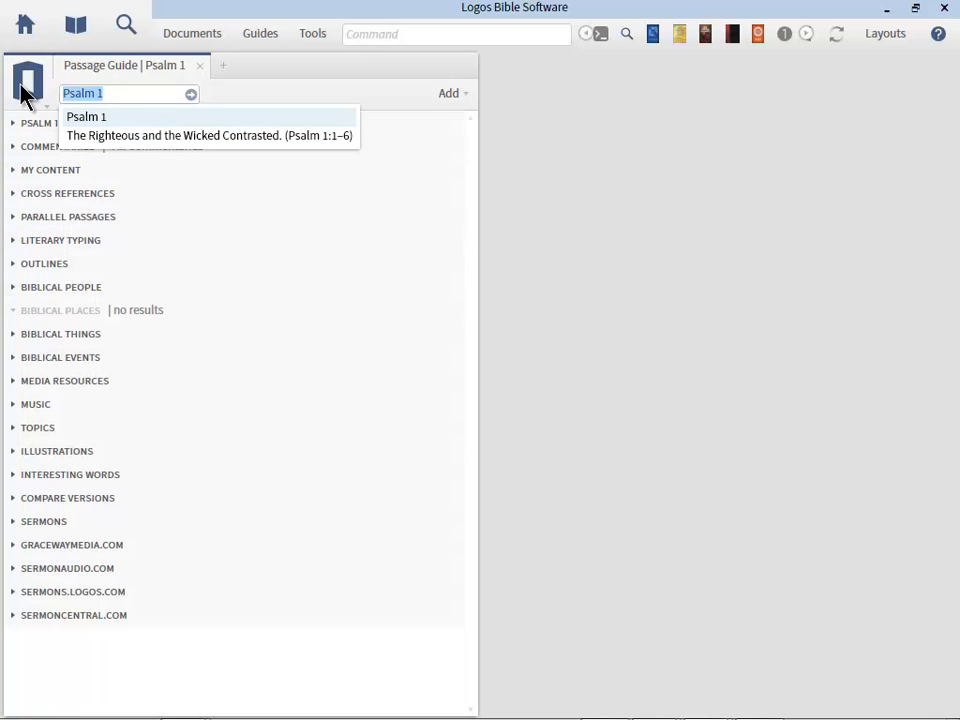
pyautogui.write('gen-rev')
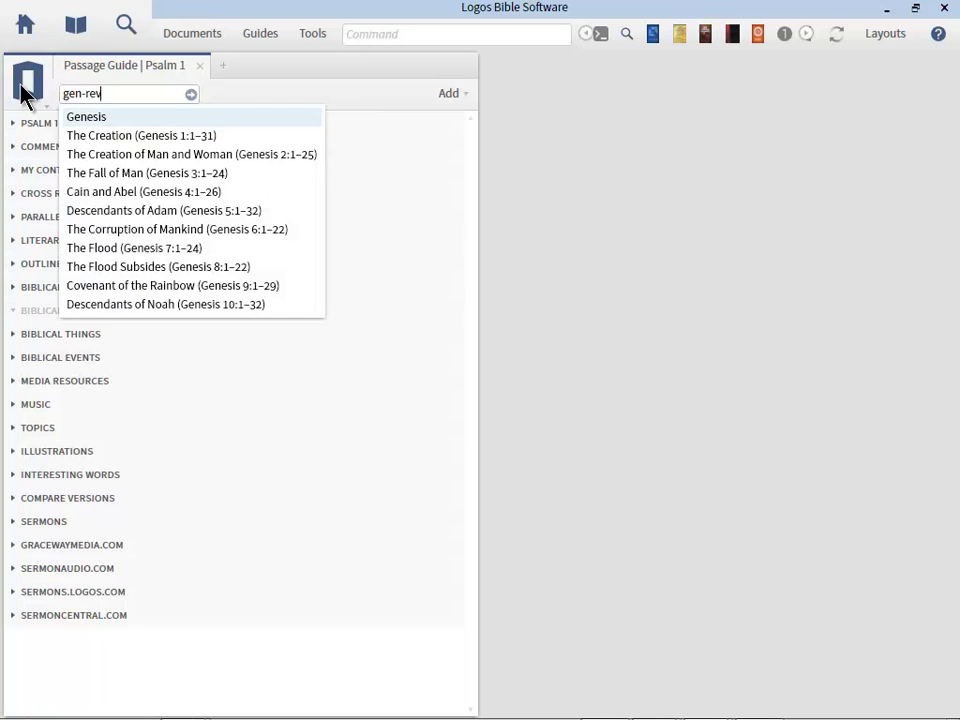
pyautogui.press('Return')
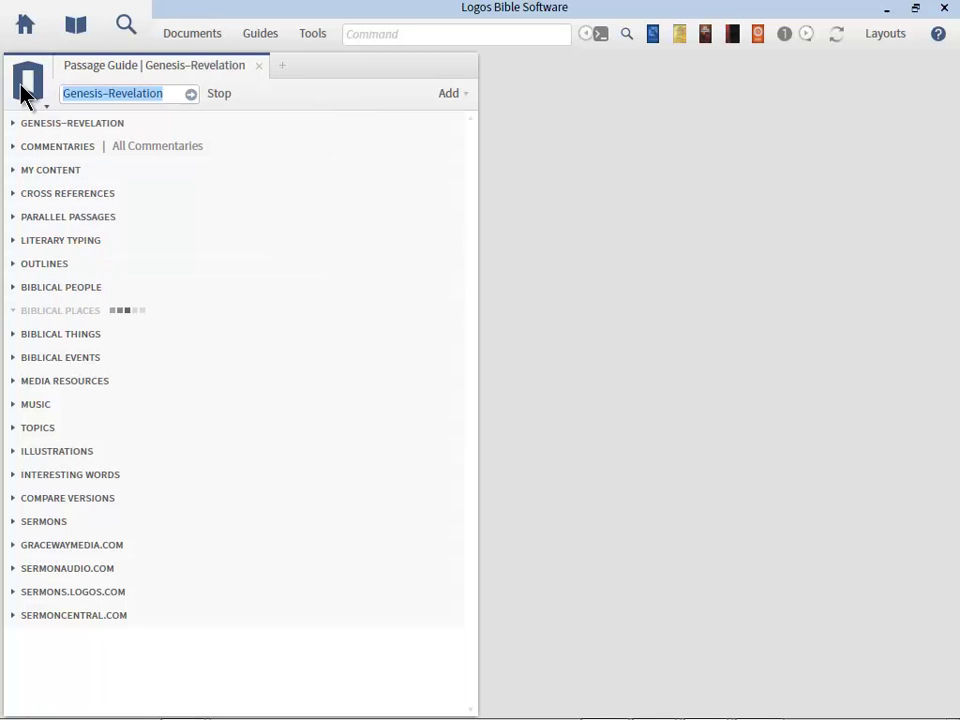
# Step: Expand the Literary Typing section, look through its genre classifications and preview the Matthew 1:1–28:20 passage
pyautogui.click(37, 242)
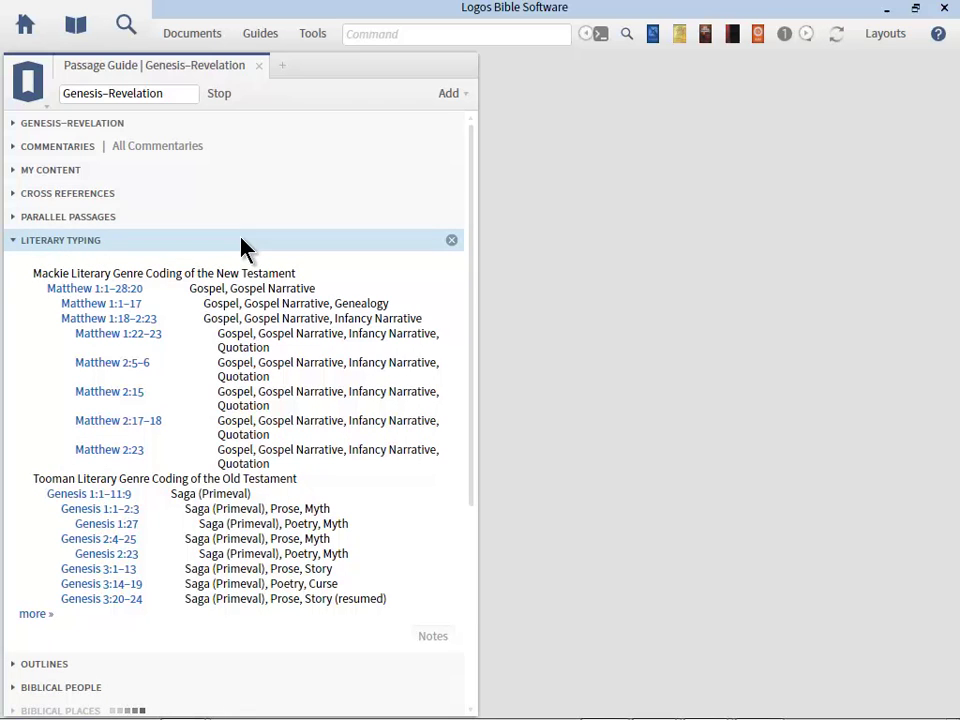
pyautogui.scroll(-1, 476, 230)
pyautogui.scroll(-5, 478, 258)
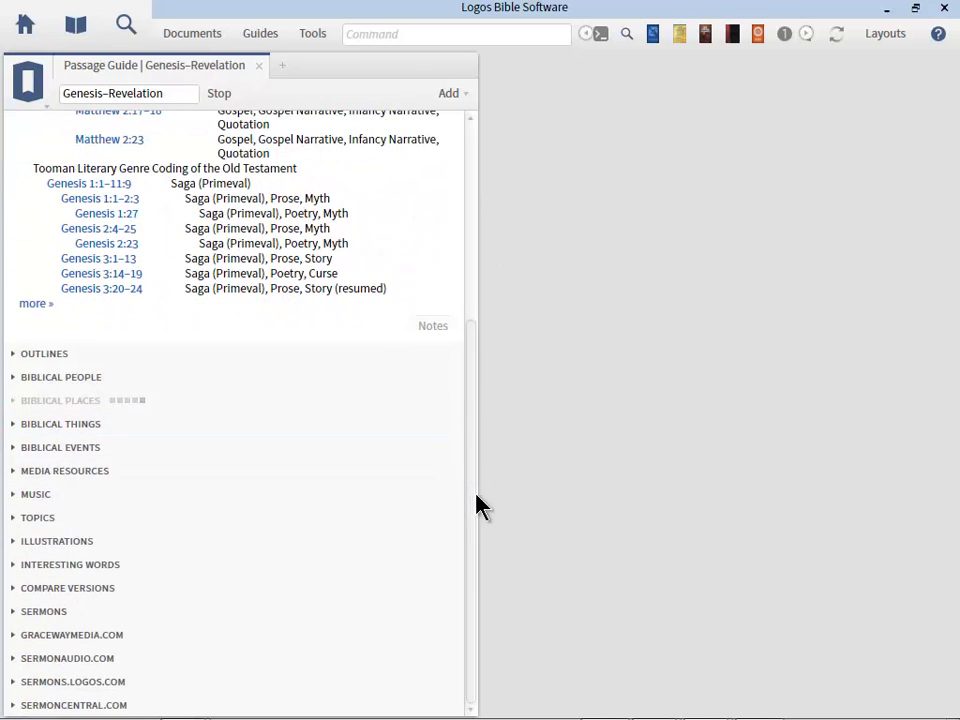
pyautogui.moveTo(476, 506); pyautogui.dragTo(467, 189)
pyautogui.moveTo(137, 290)
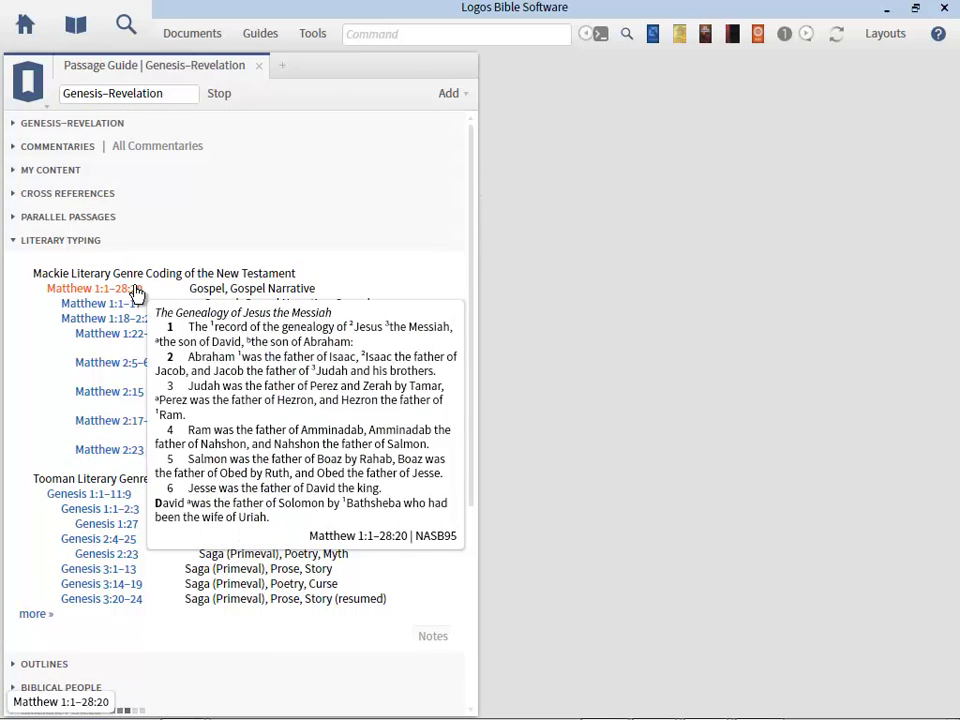
# Step: Open Print/Export for the guide, preview the output as shown on screen, and set it back to Print as exported
pyautogui.click(24, 88)
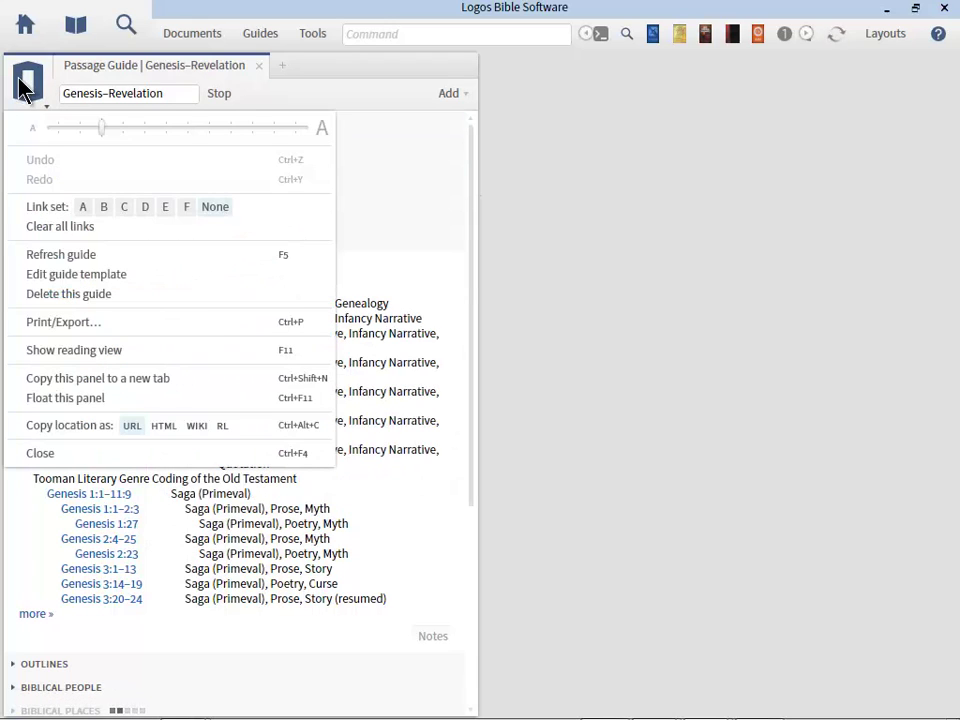
pyautogui.click(78, 324)
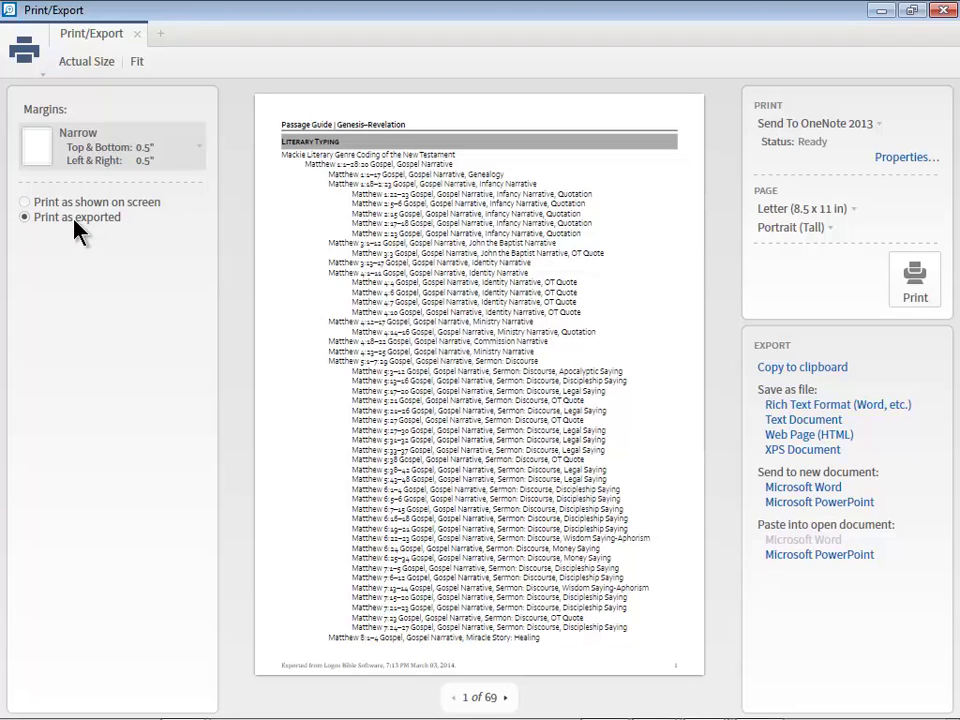
pyautogui.click(26, 203)
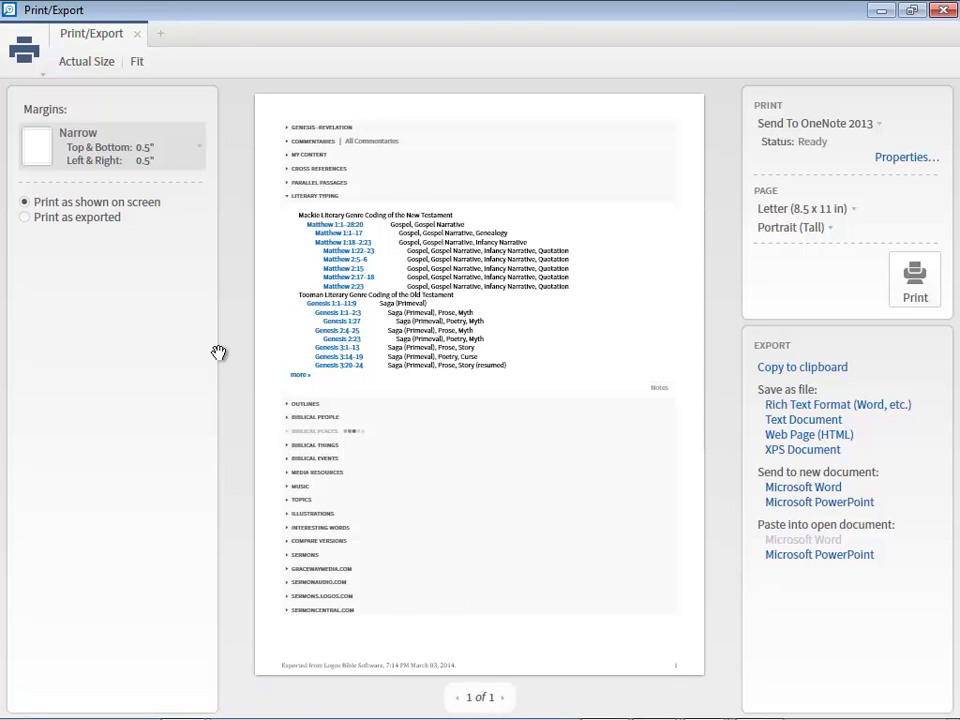
pyautogui.click(24, 217)
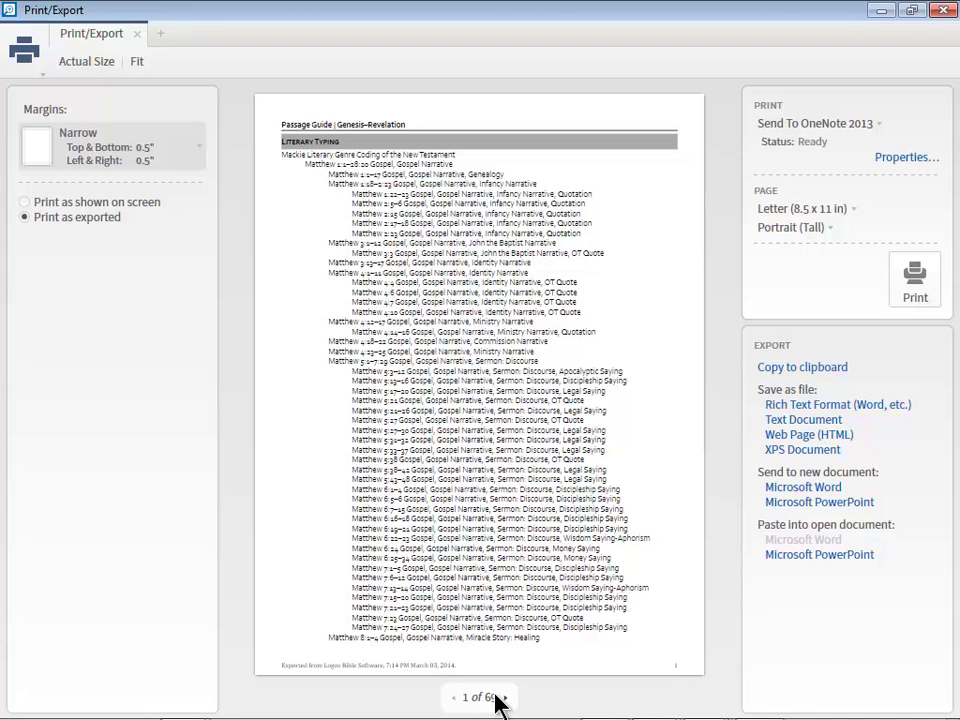
# Step: Save the guide as the text document Passage_Guide__Genesis-Revelation.txt in the Top60ShortCuts folder, replacing the existing file, and close Print/Export
pyautogui.click(798, 425)
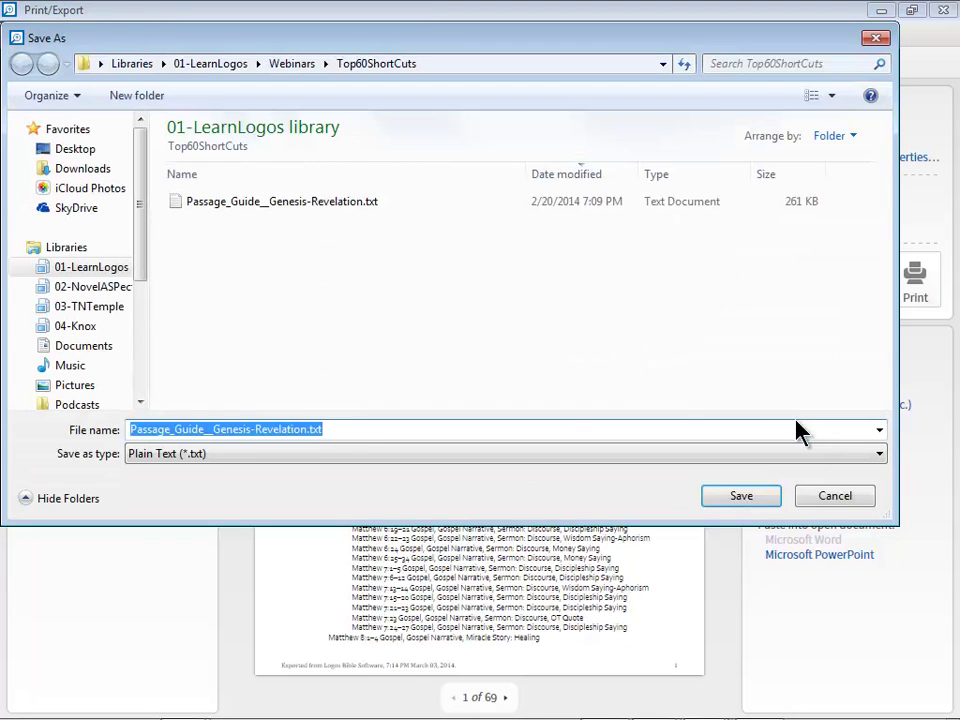
pyautogui.click(351, 433)
pyautogui.doubleClick(351, 433)
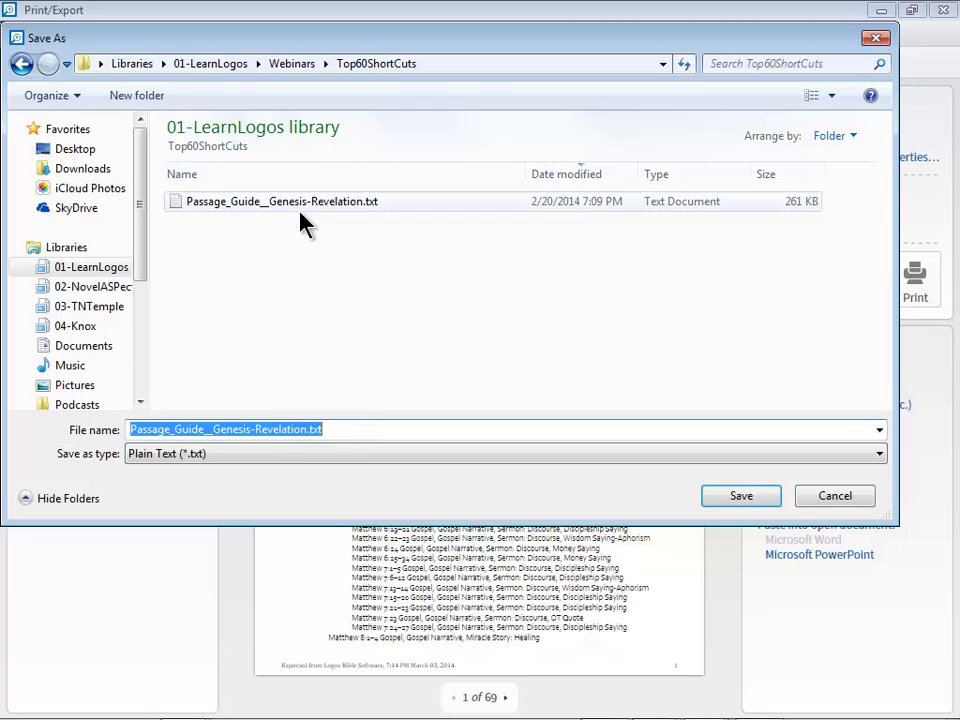
pyautogui.click(741, 496)
pyautogui.click(526, 371)
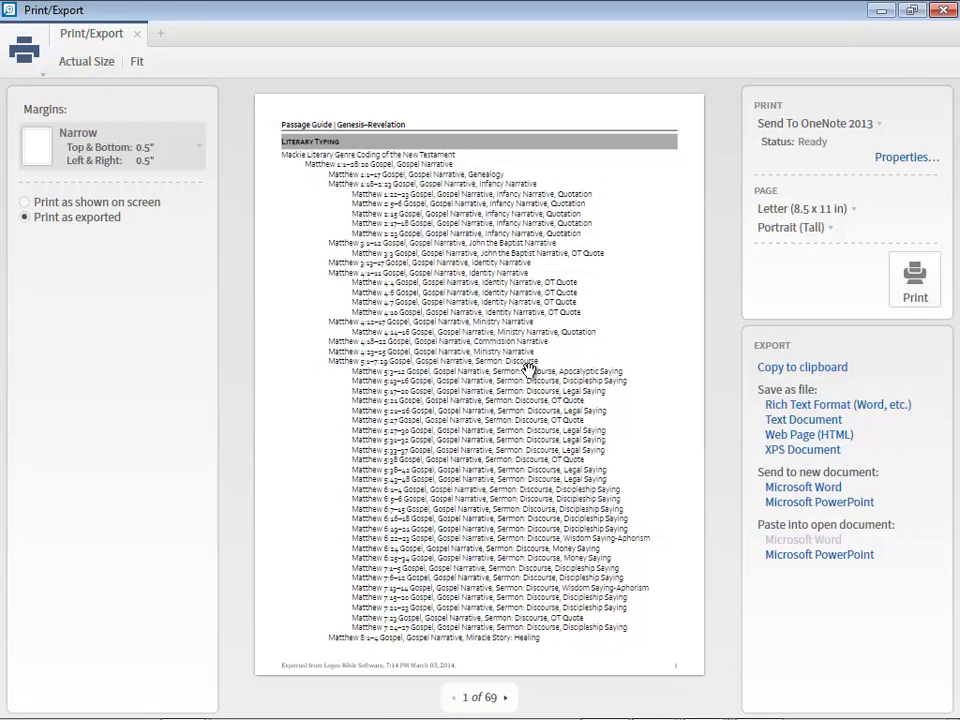
pyautogui.click(944, 12)
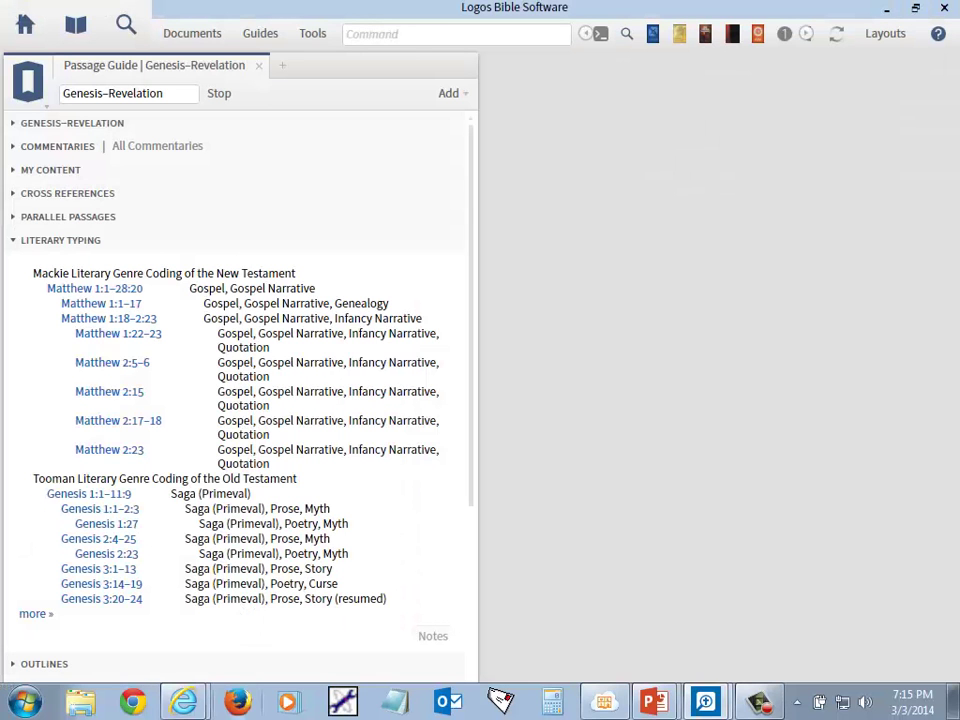
# Step: Launch Word 2013 and browse the computer for an existing document to open
pyautogui.click(20, 700)
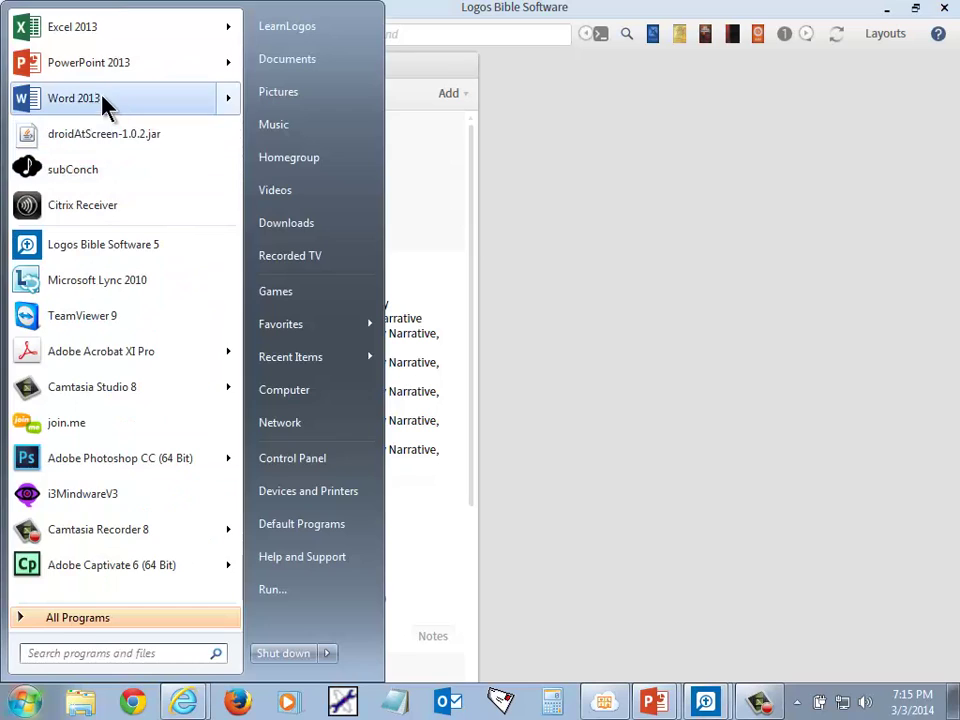
pyautogui.click(100, 98)
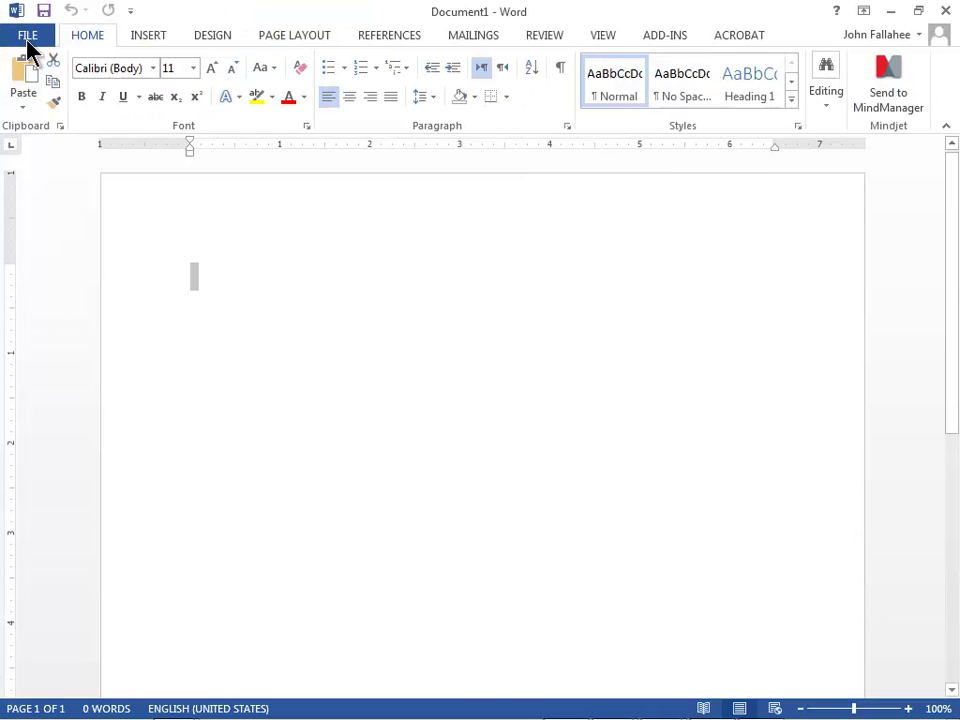
pyautogui.click(28, 38)
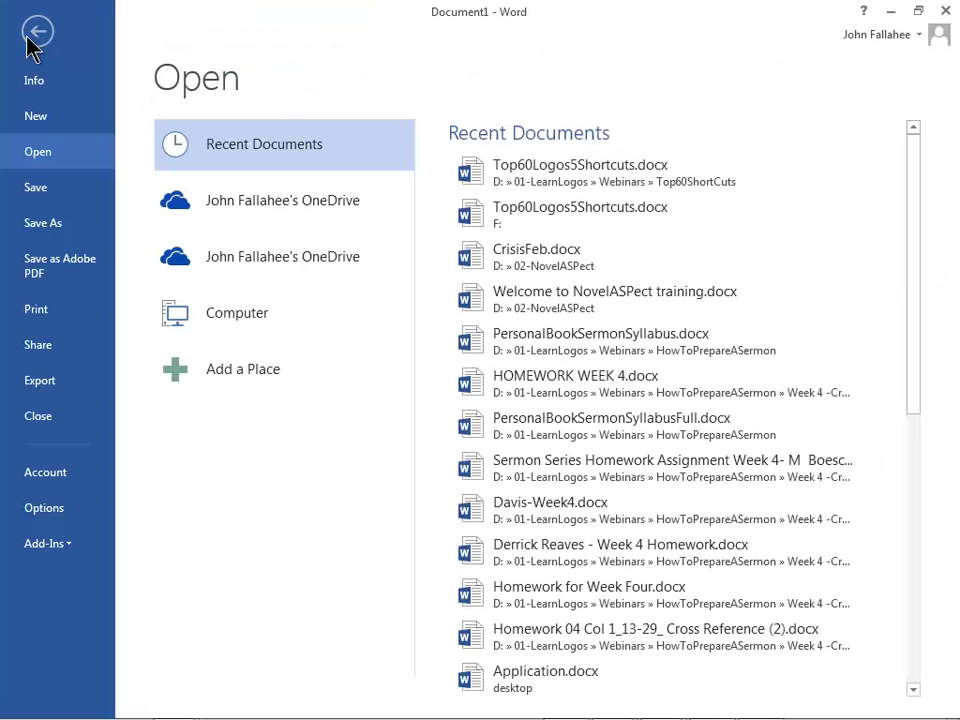
pyautogui.click(238, 320)
pyautogui.click(491, 472)
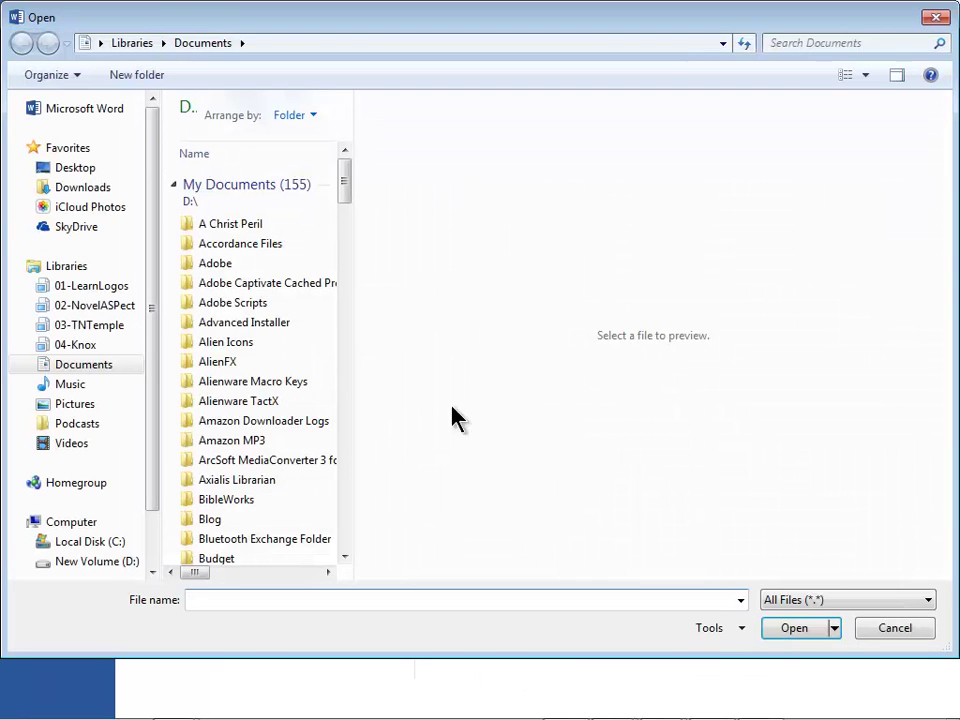
# Step: Open Passage_Guide__Genesis-Revelation.txt from the Top60ShortCuts folder under 01-LearnLogos, Webinars, using Unicode (UTF-8) encoding
pyautogui.click(98, 288)
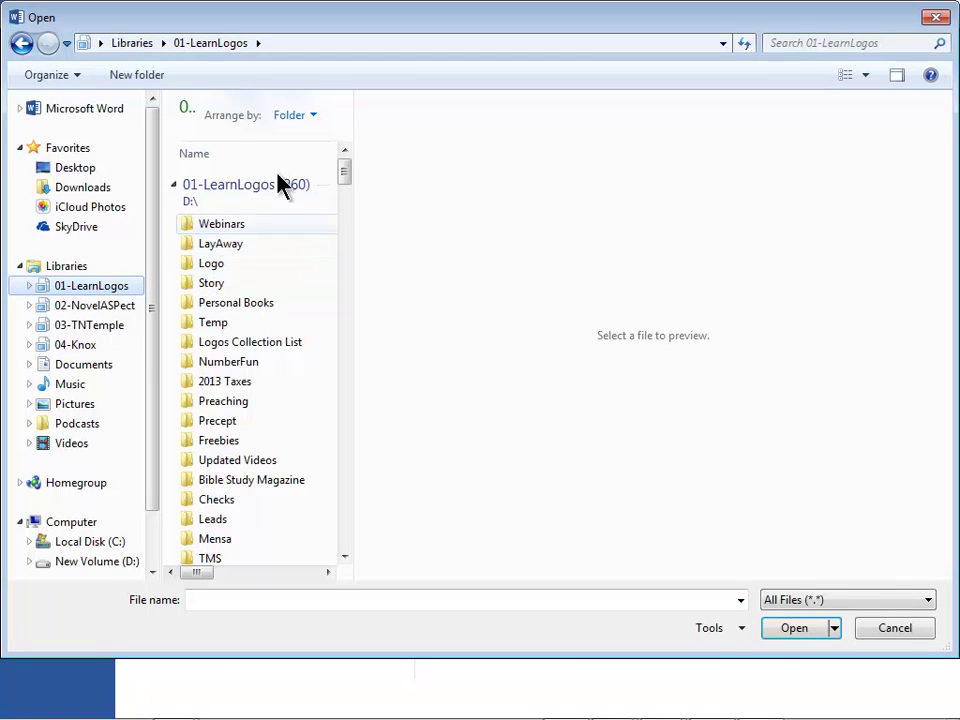
pyautogui.click(897, 78)
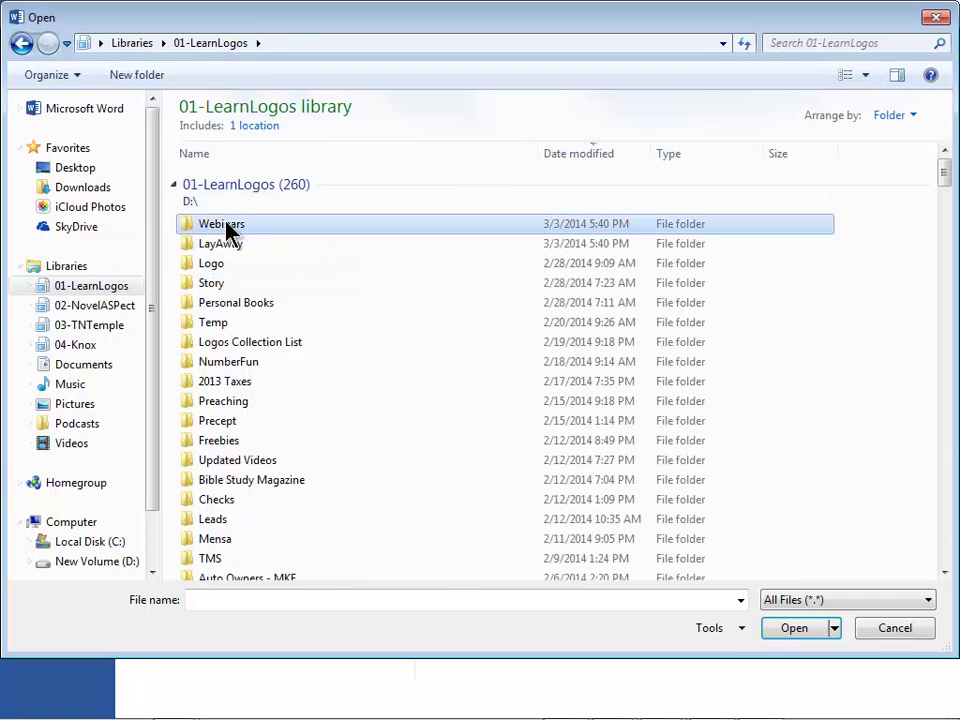
pyautogui.doubleClick(228, 224)
pyautogui.doubleClick(225, 184)
pyautogui.click(278, 190)
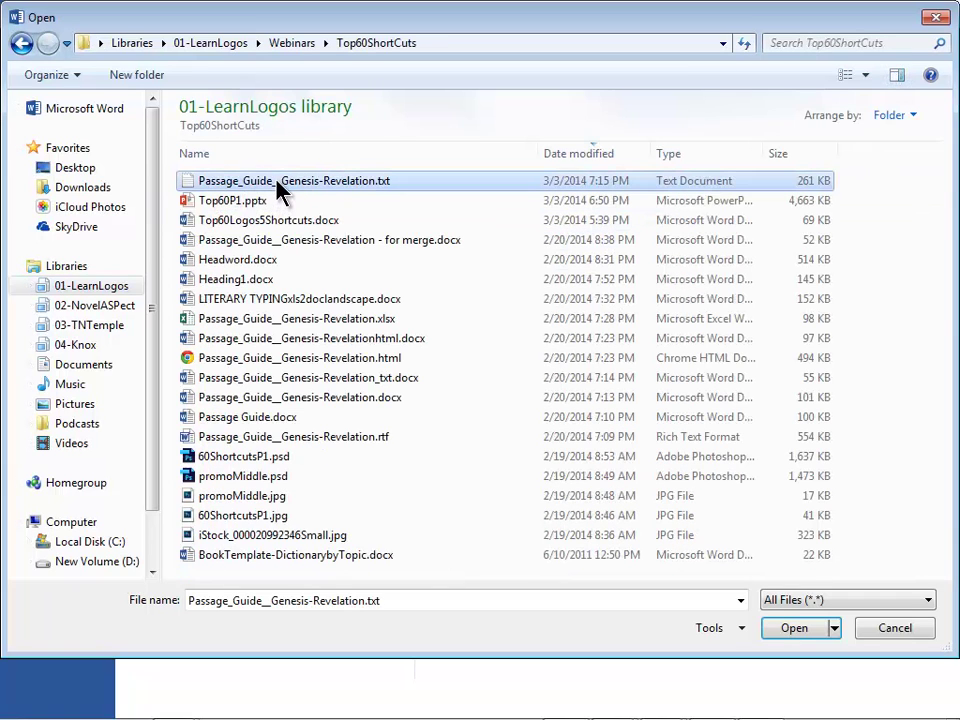
pyautogui.click(790, 629)
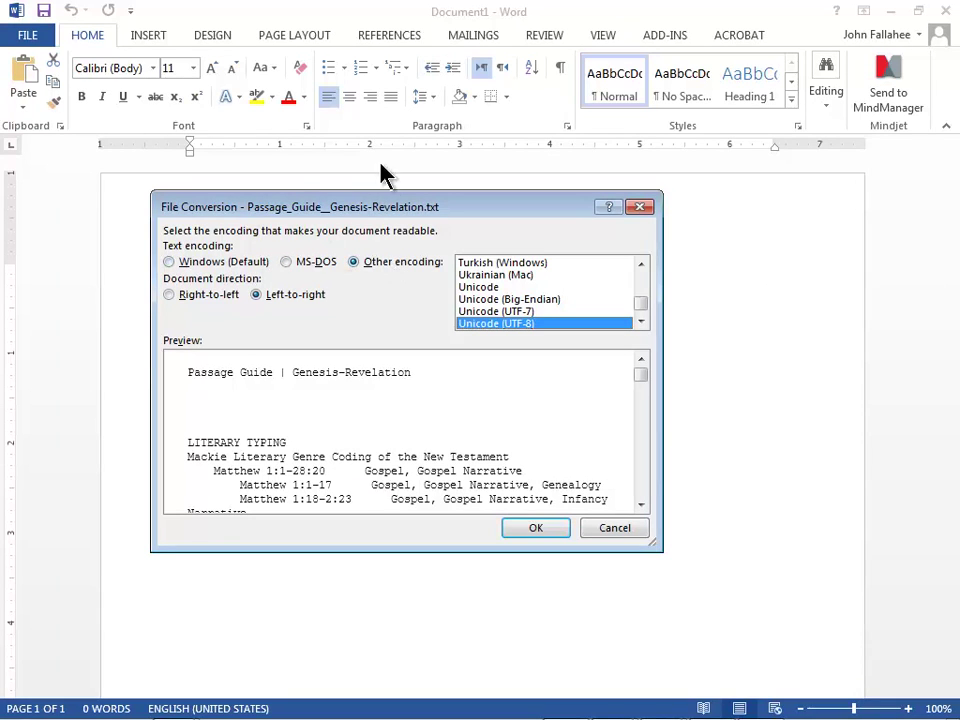
pyautogui.click(534, 527)
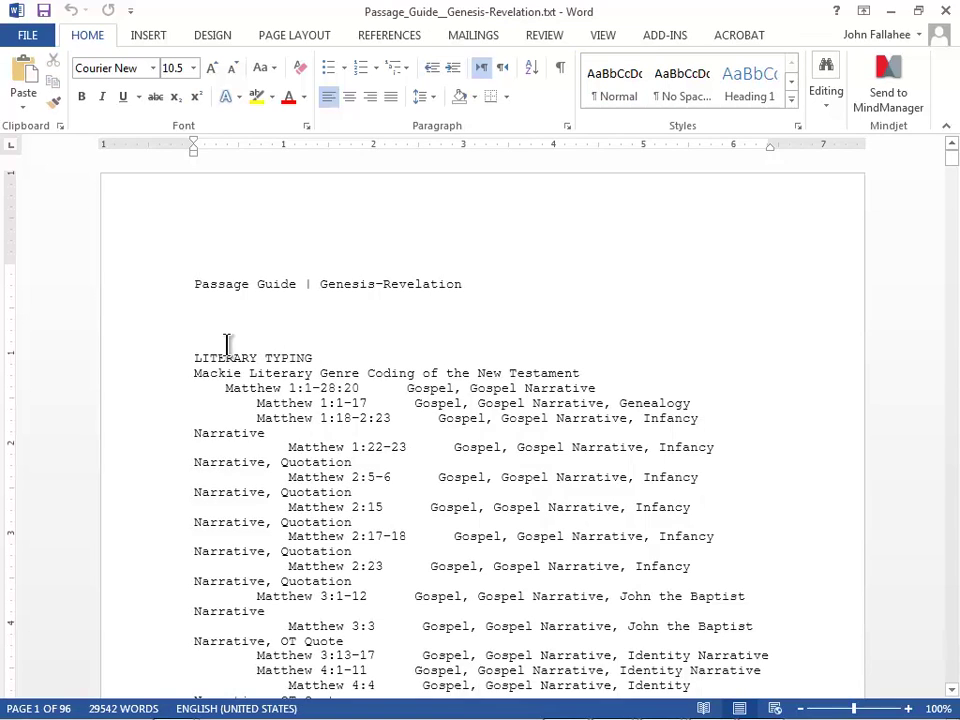
# Step: Apply the Heading 1 style to the entire Passage Guide document
pyautogui.hotkey('ctrl', 'a')
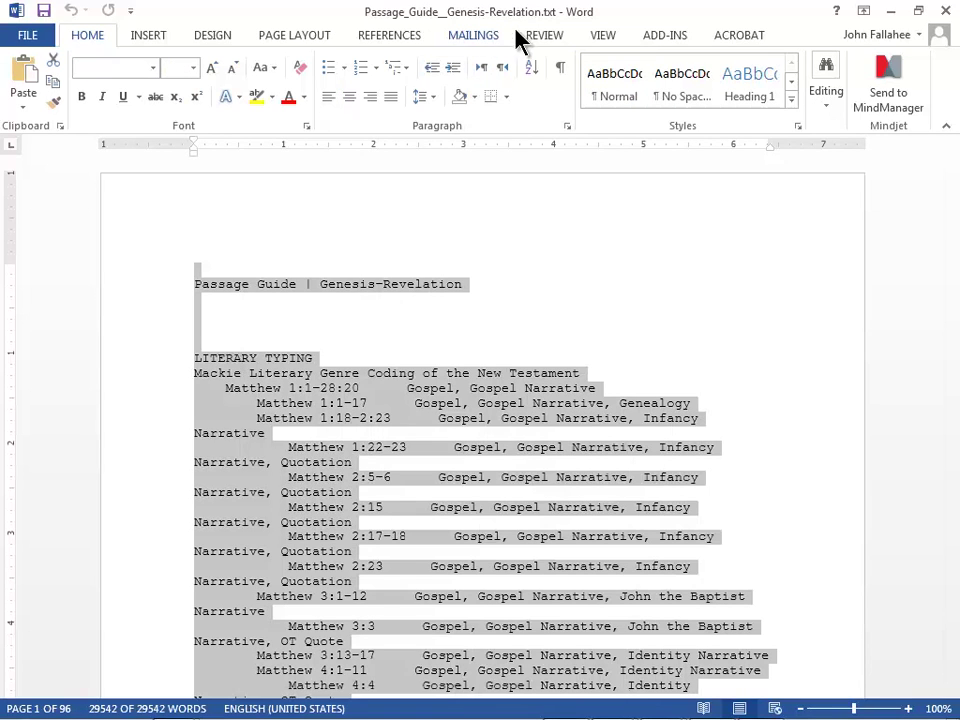
pyautogui.click(791, 101)
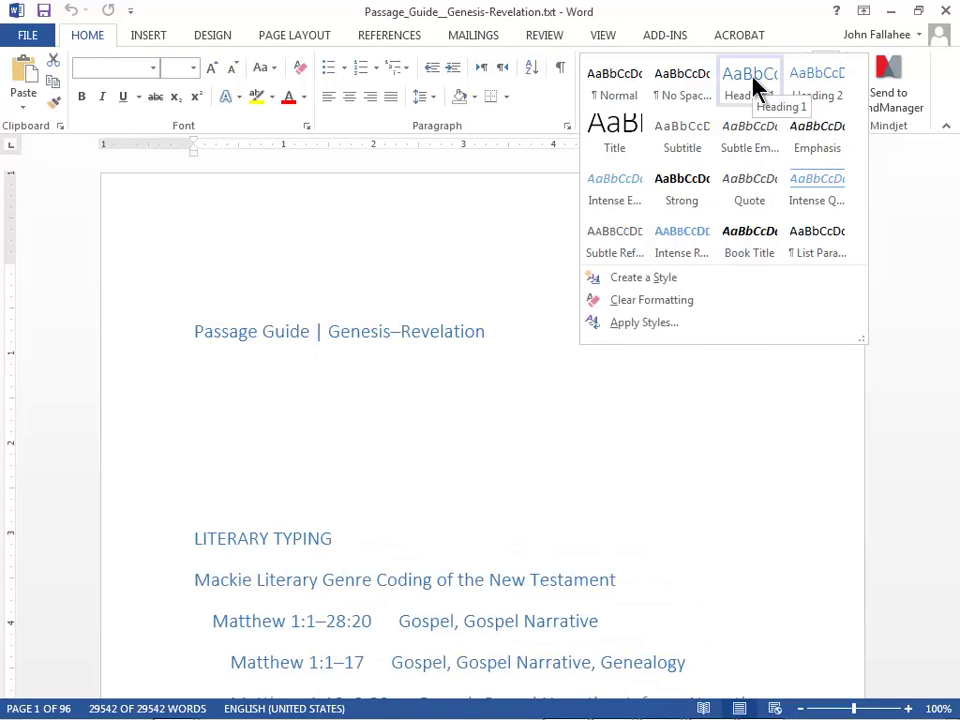
pyautogui.click(755, 86)
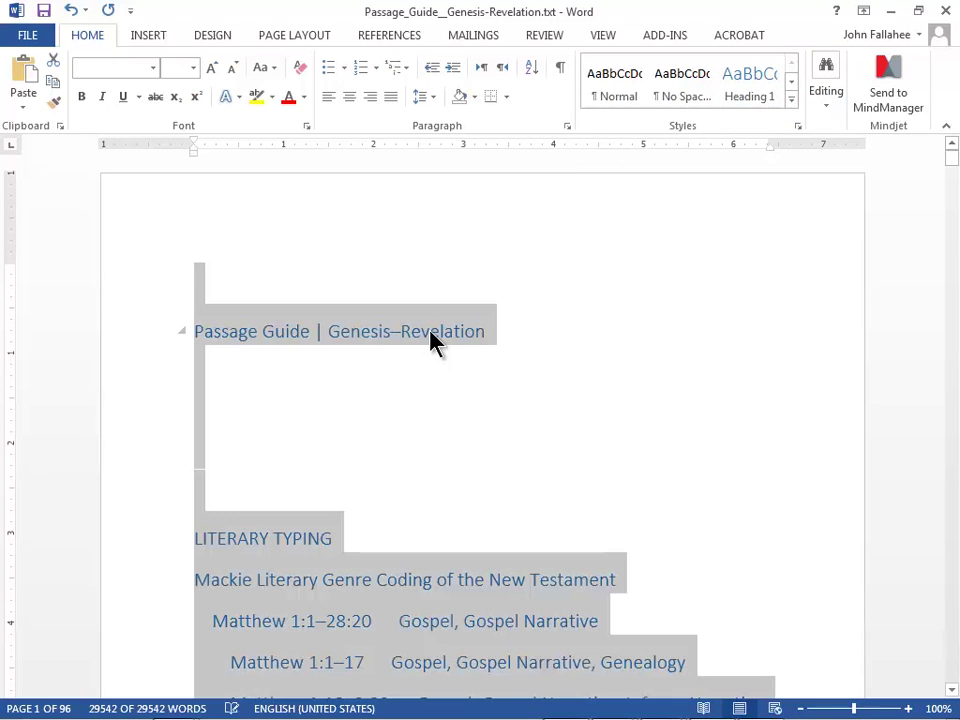
pyautogui.click(320, 420)
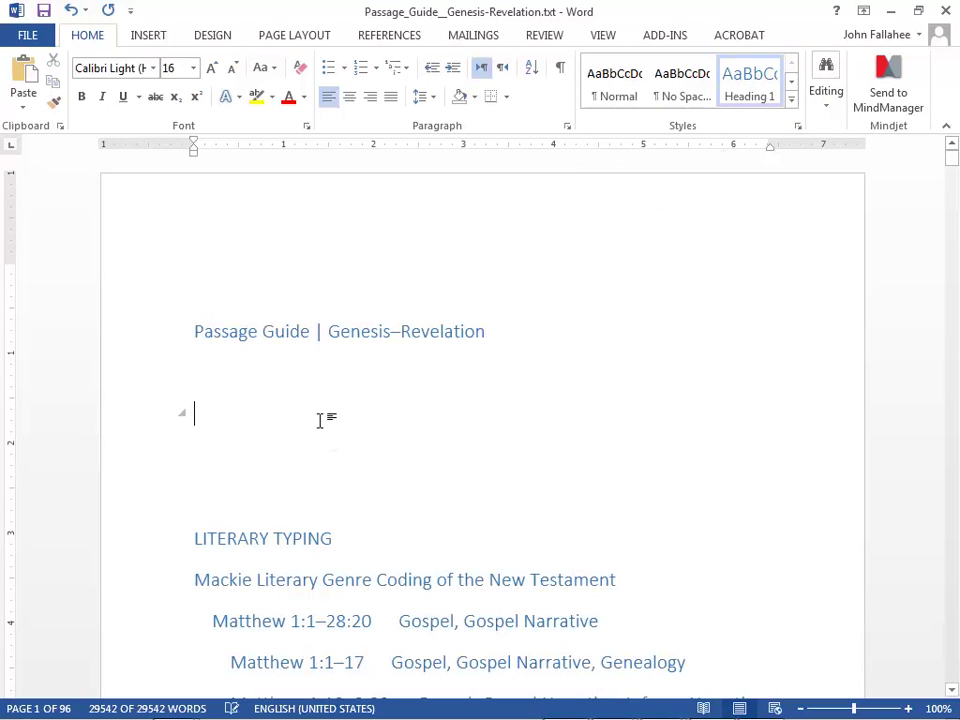
pyautogui.moveTo(954, 165)
pyautogui.mouseDown()
pyautogui.moveTo(949, 283)
pyautogui.moveTo(950, 150)
pyautogui.mouseUp()
# Step: Save the document as a Word Document (*.docx) named Passage_Guide__Genesis-Revelation.docx in the Top60ShortCuts folder, replacing the existing file, and close Word
pyautogui.click(28, 40)
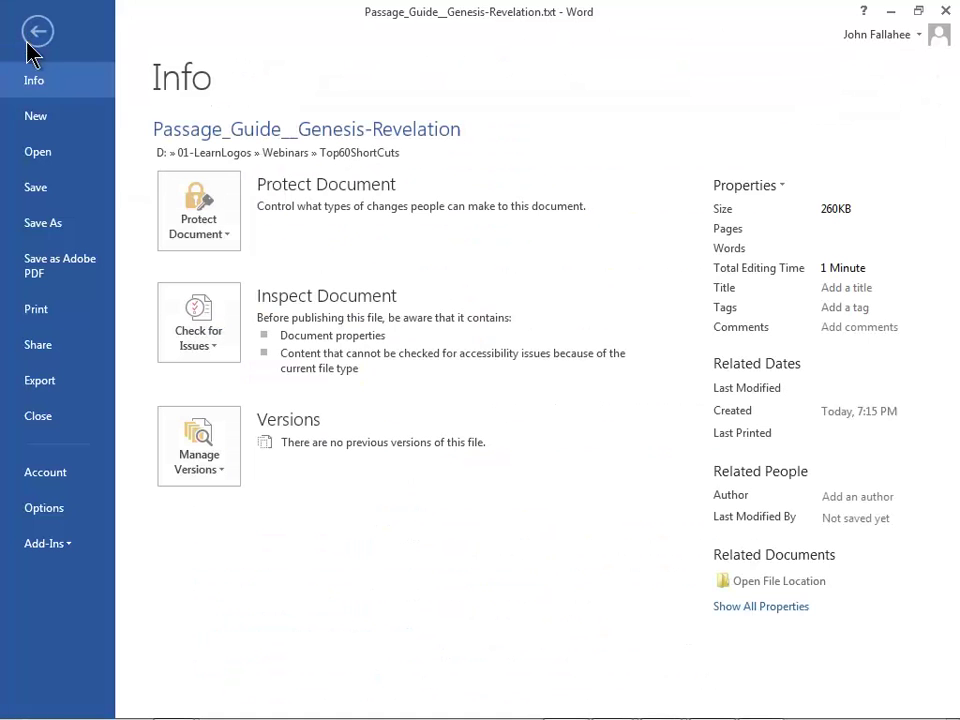
pyautogui.click(60, 230)
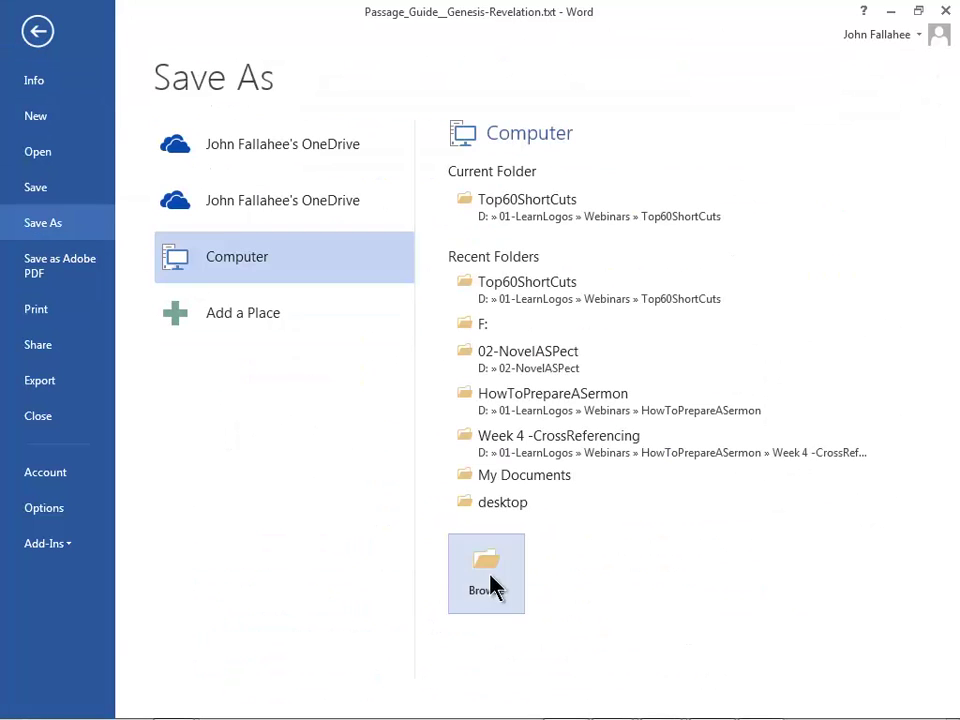
pyautogui.click(490, 580)
pyautogui.click(298, 596)
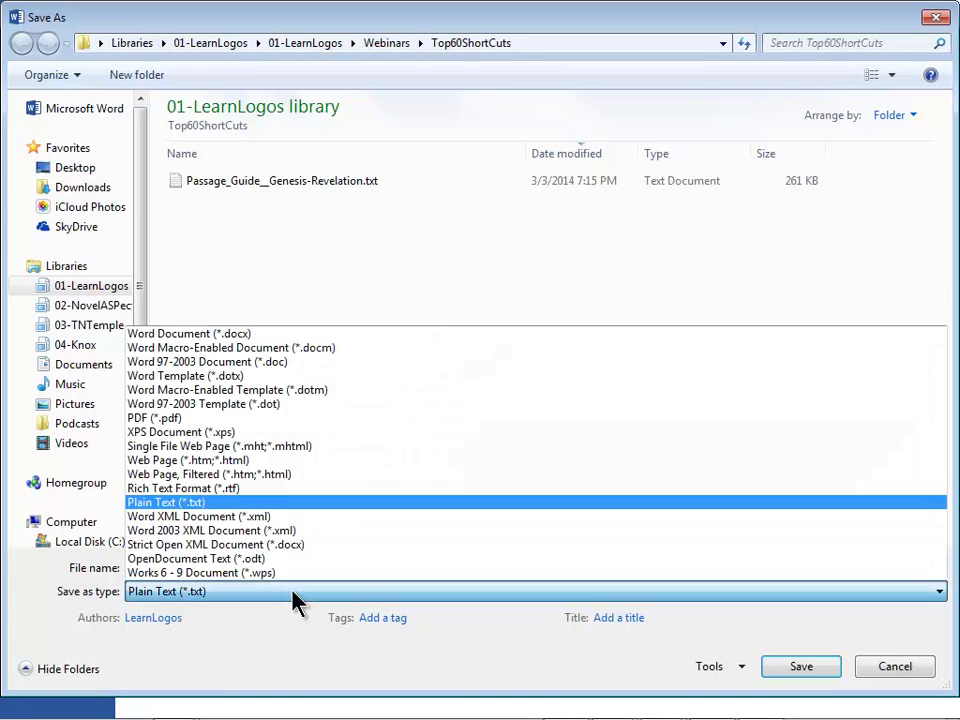
pyautogui.click(220, 334)
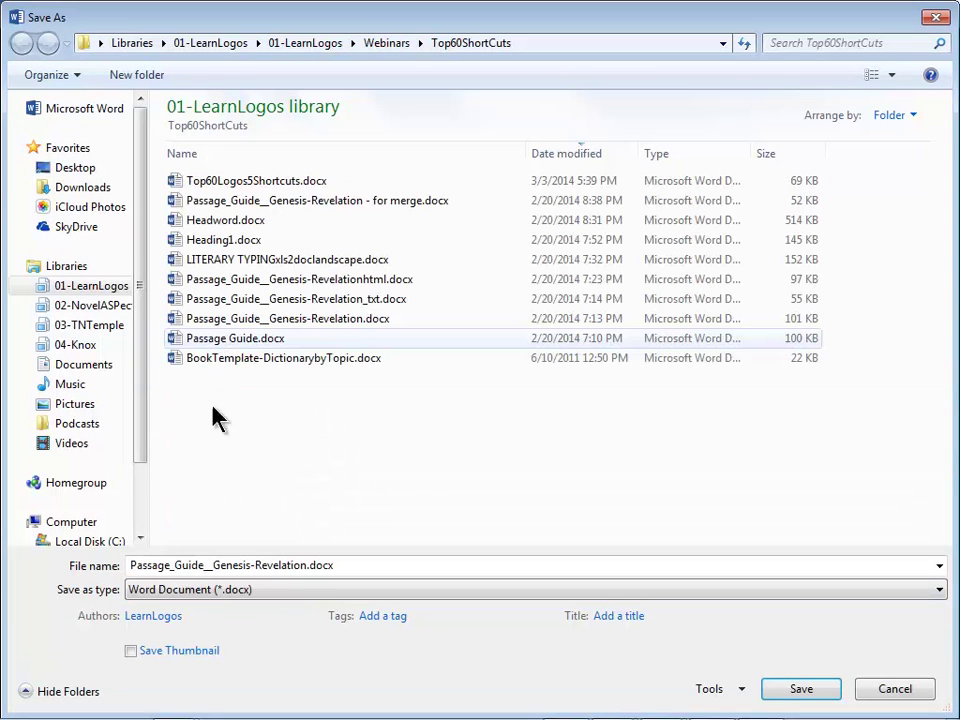
pyautogui.press('Return')
pyautogui.click(470, 421)
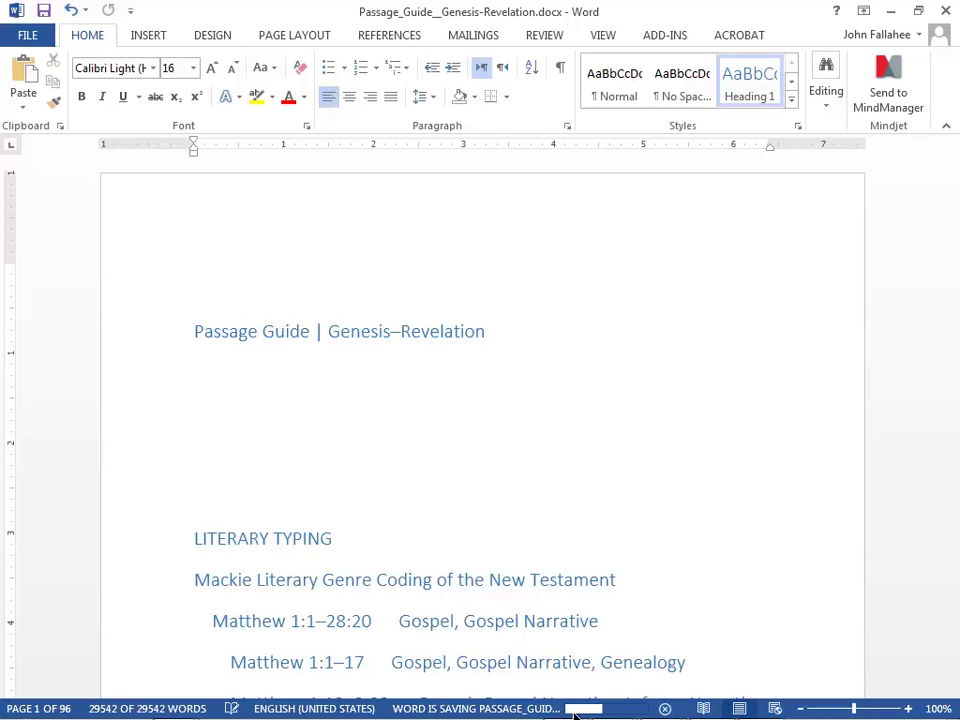
pyautogui.click(945, 11)
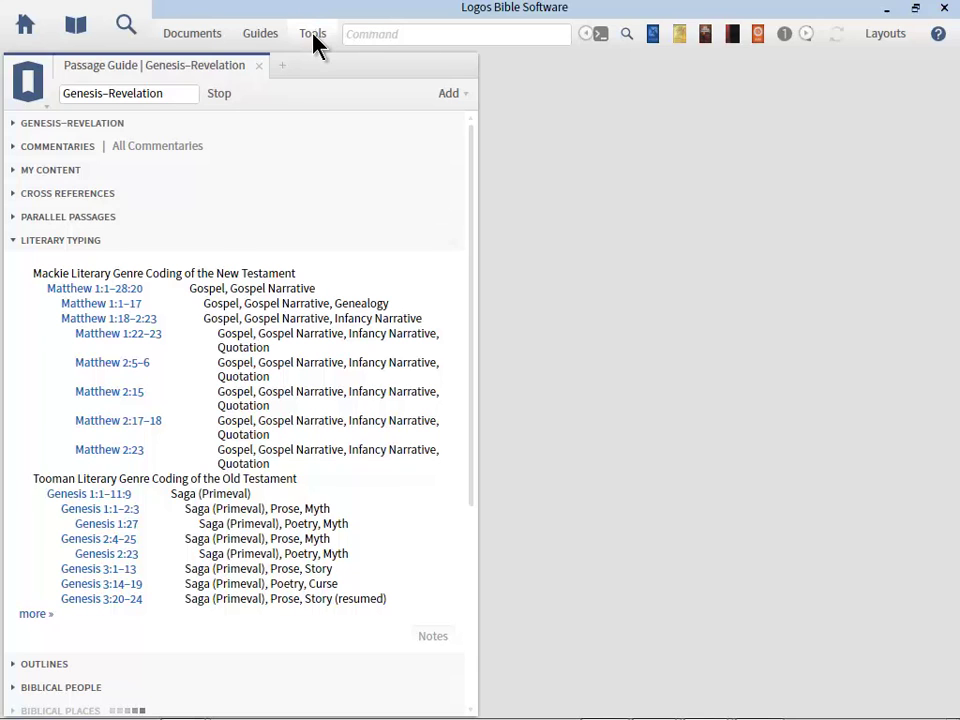
# Step: Close the Passage Guide in Logos and open the existing Genre Searching entry in Personal Books for editing
pyautogui.click(258, 66)
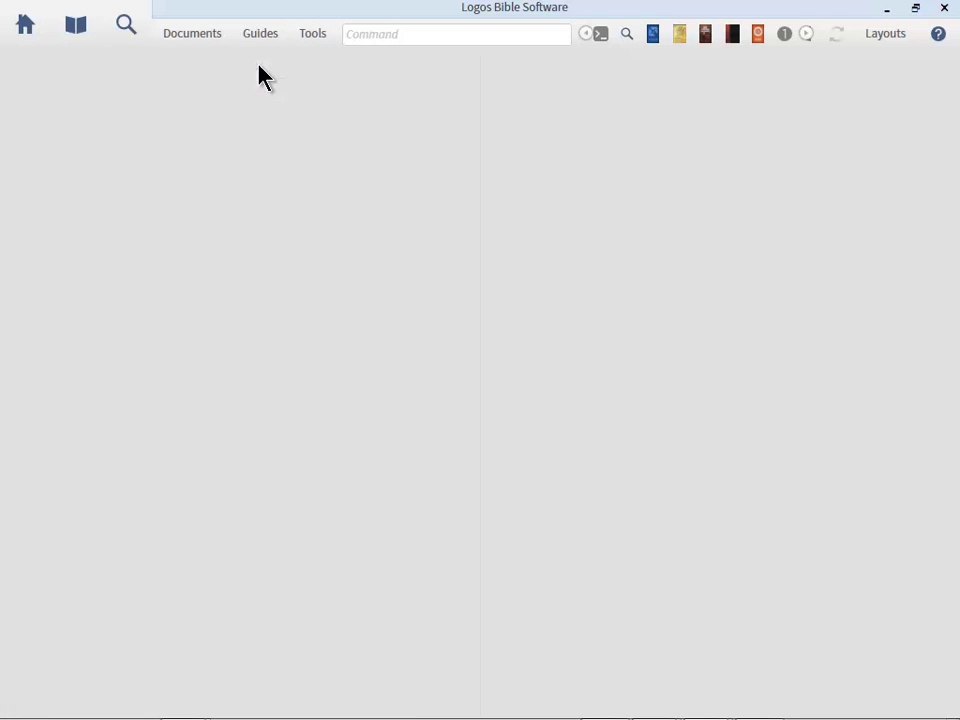
pyautogui.click(314, 36)
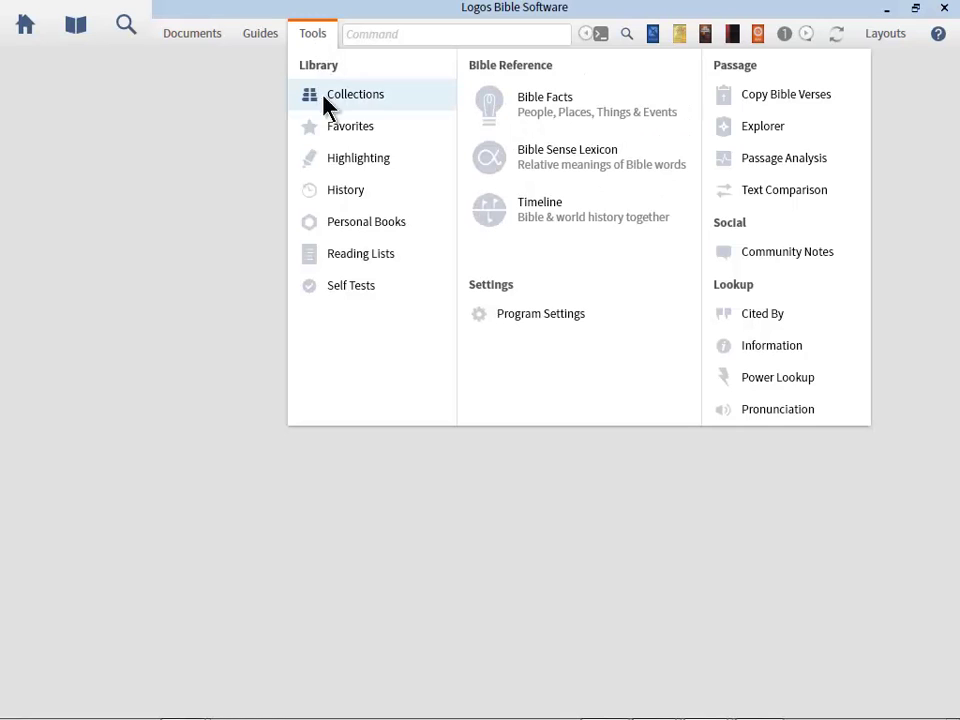
pyautogui.click(357, 222)
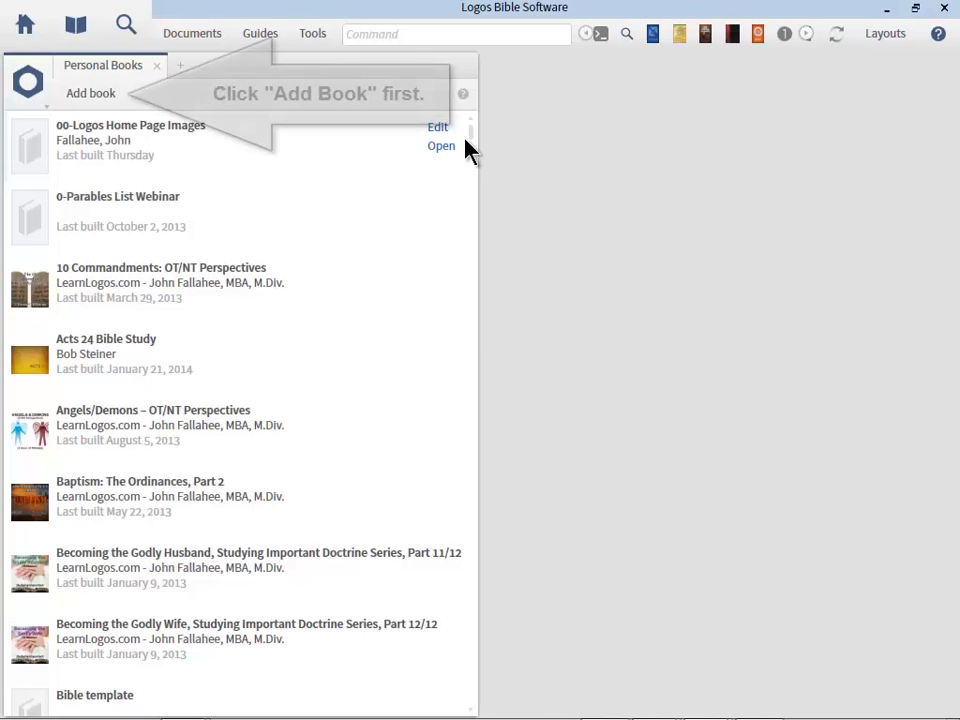
pyautogui.moveTo(473, 130); pyautogui.dragTo(482, 306)
pyautogui.click(141, 437)
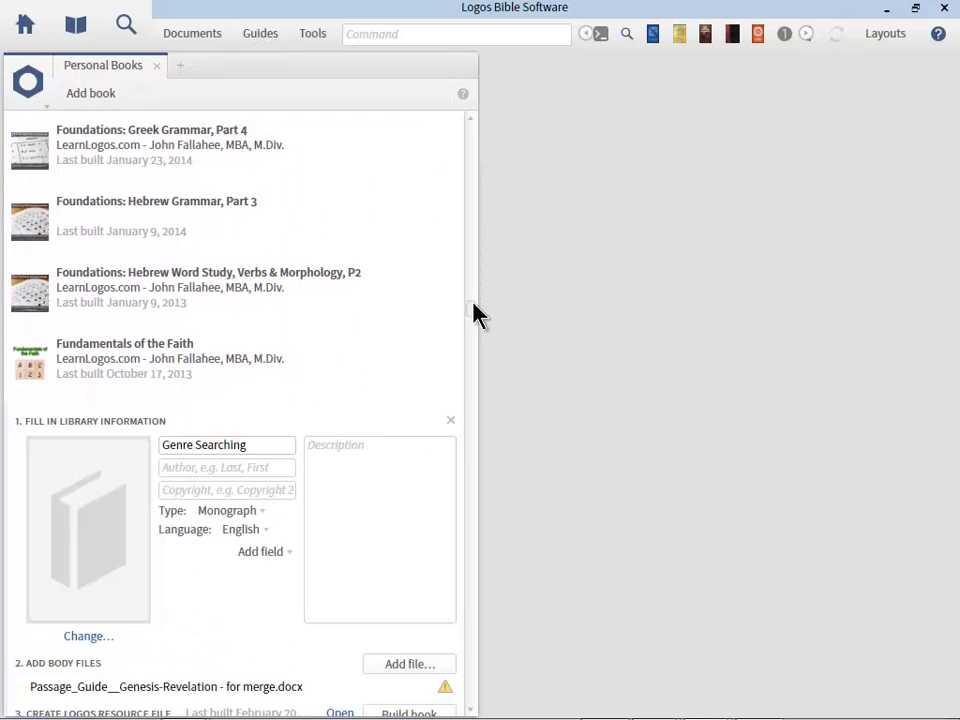
pyautogui.moveTo(252, 389); pyautogui.dragTo(157, 398)
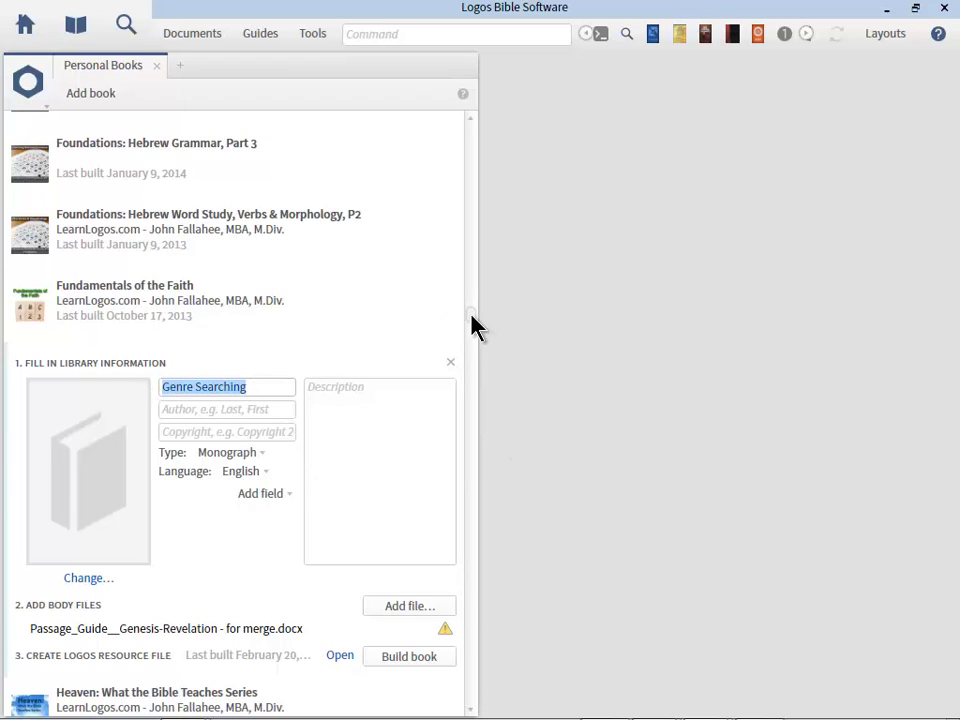
# Step: Replace the body file of the Genre Searching personal book with Passage_Guide__Genesis-Revelation.docx and build the book
pyautogui.moveTo(476, 326); pyautogui.dragTo(477, 345)
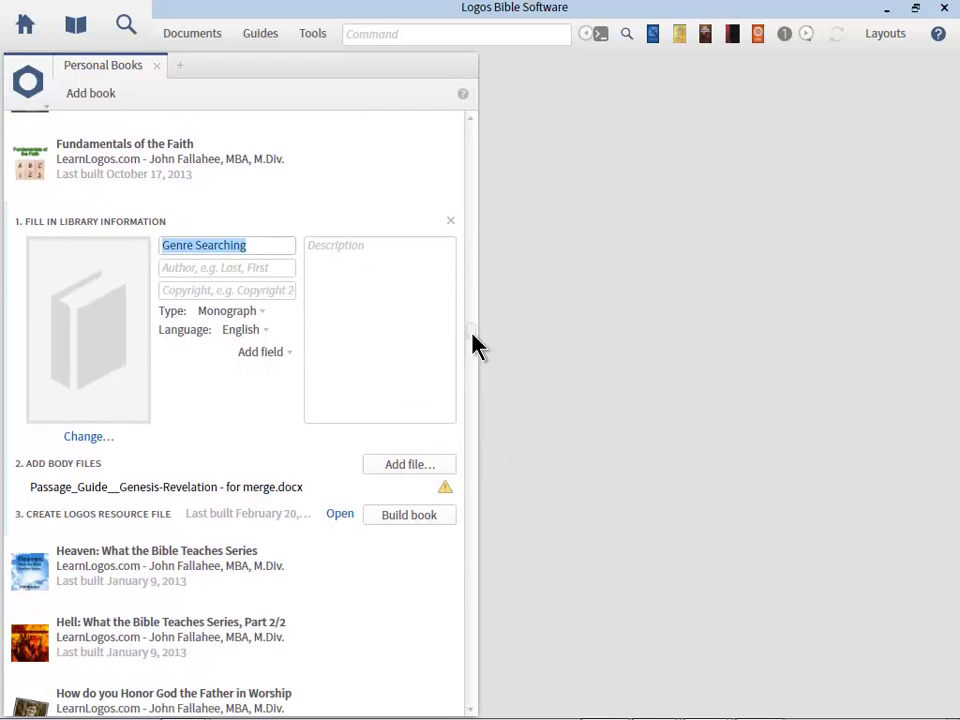
pyautogui.rightClick(237, 498)
pyautogui.click(256, 509)
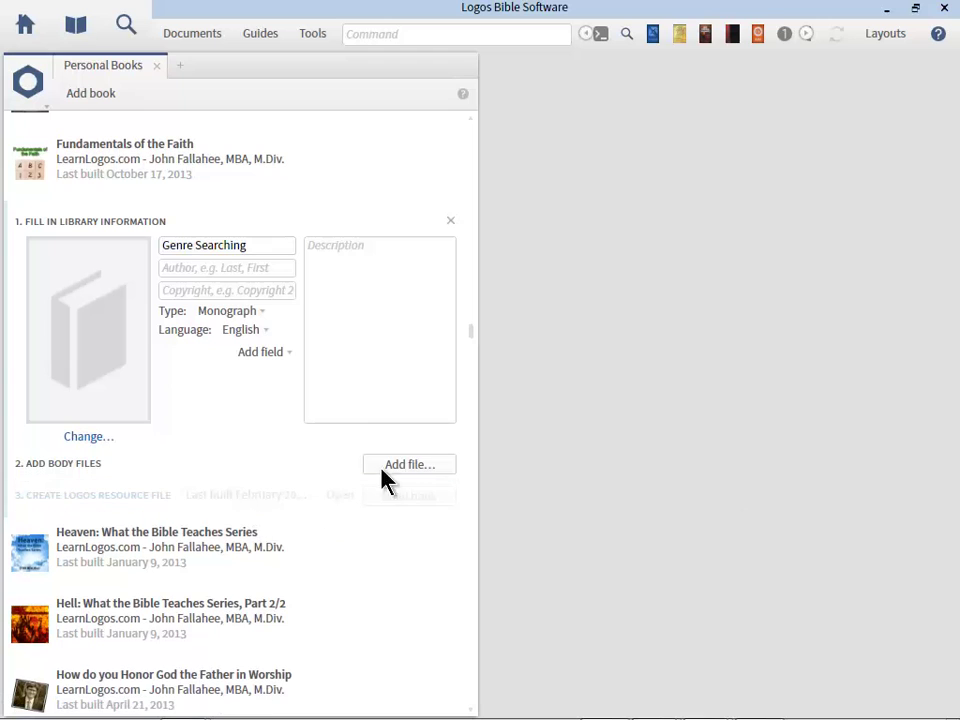
pyautogui.click(412, 466)
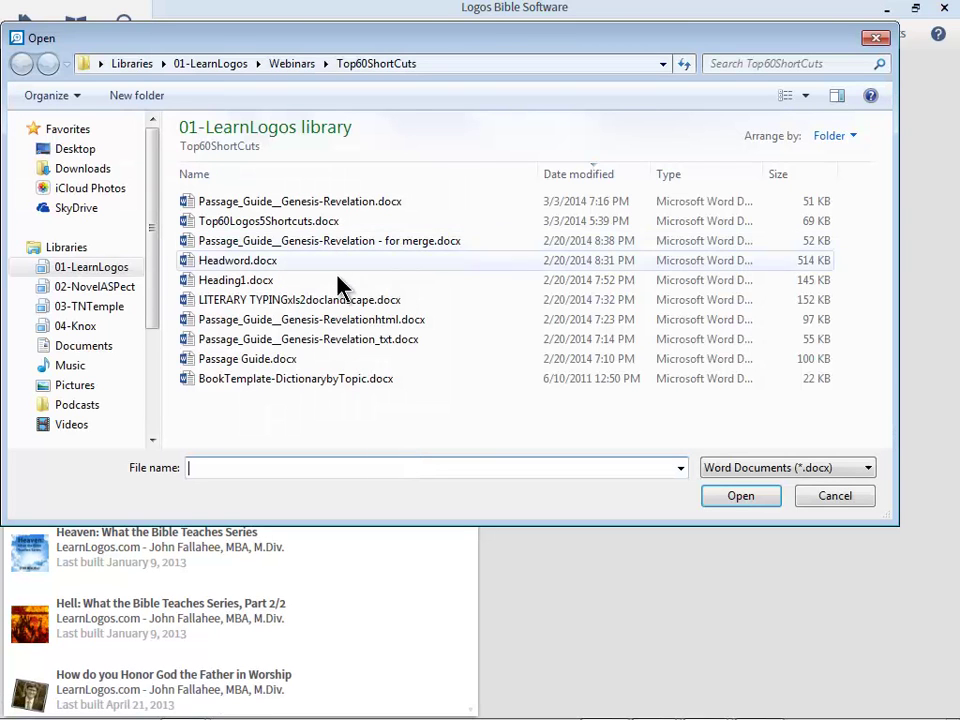
pyautogui.click(333, 203)
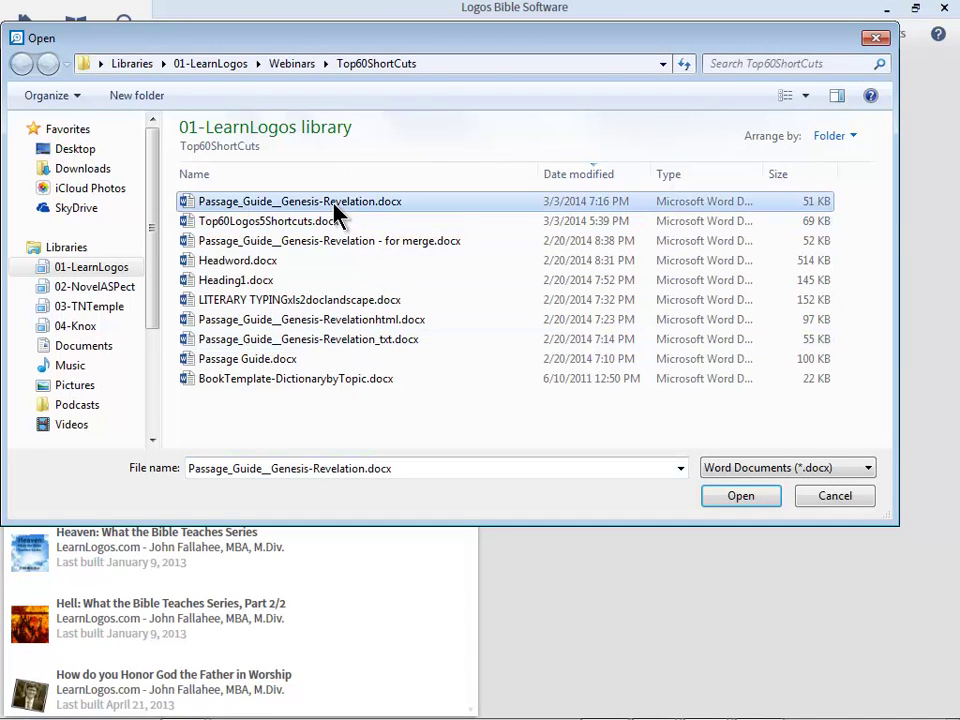
pyautogui.click(743, 496)
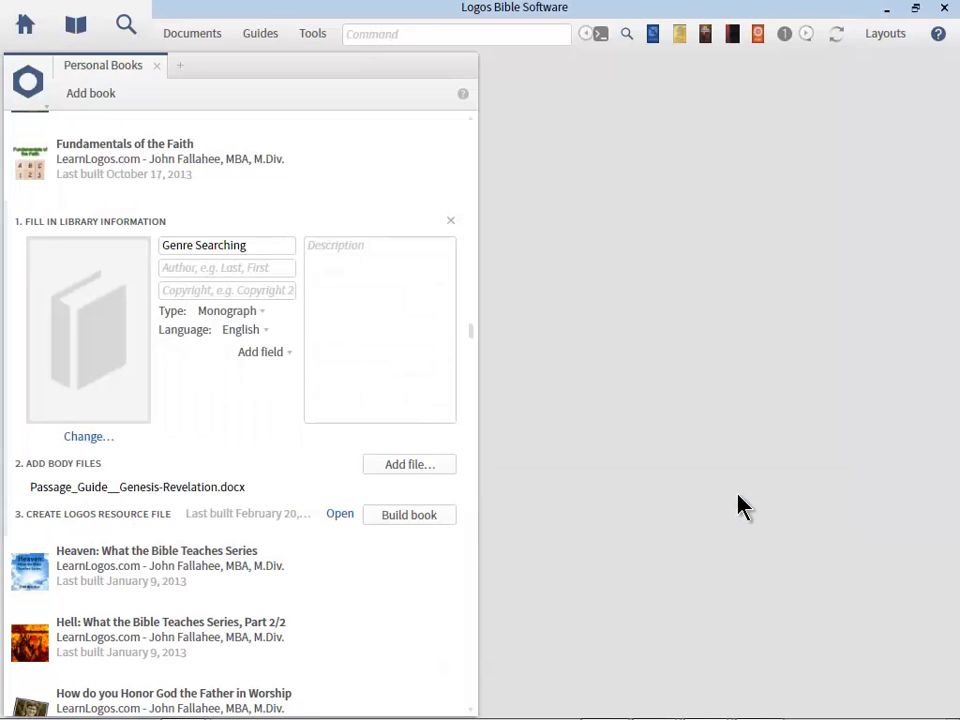
pyautogui.click(409, 515)
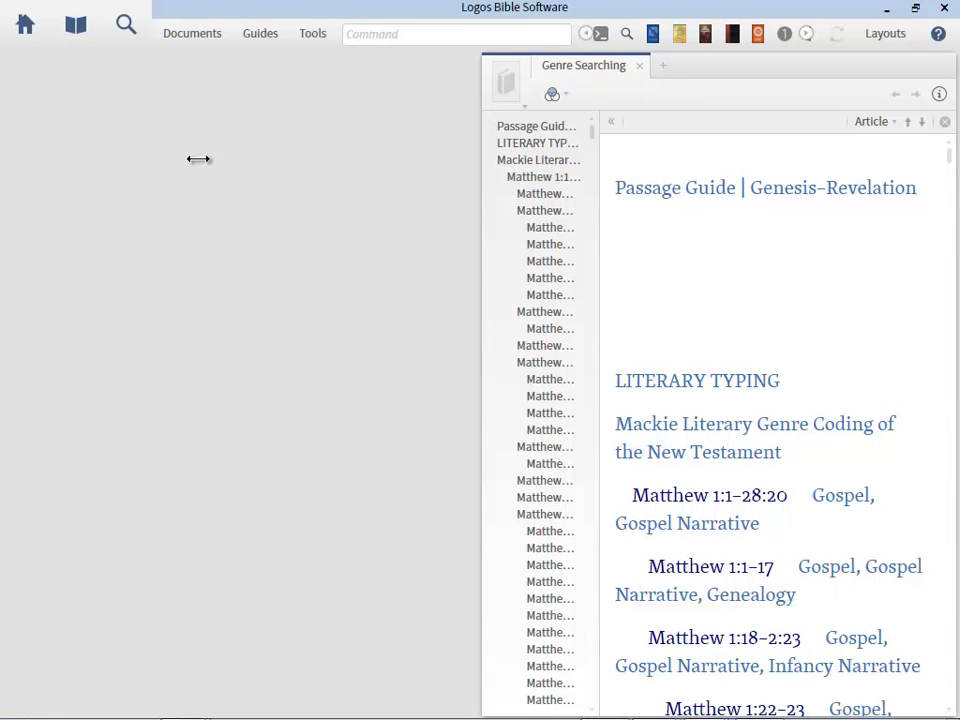
# Step: Enlarge the opened Genre Searching book to fill the whole window and hide its table of contents
pyautogui.moveTo(480, 176); pyautogui.dragTo(441, 176)
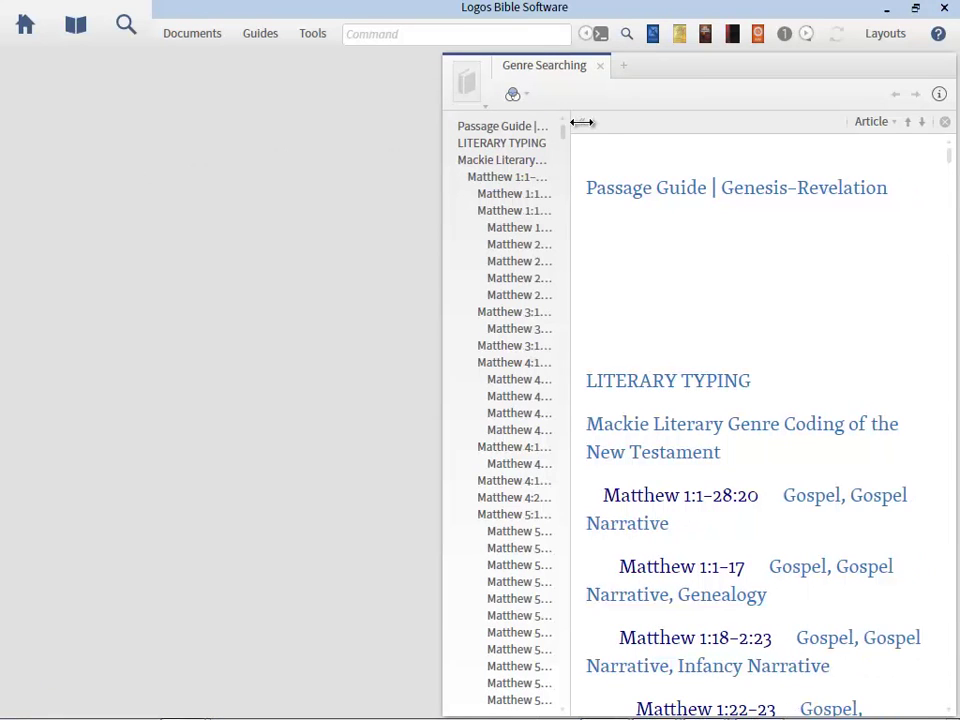
pyautogui.tripleClick(444, 181)
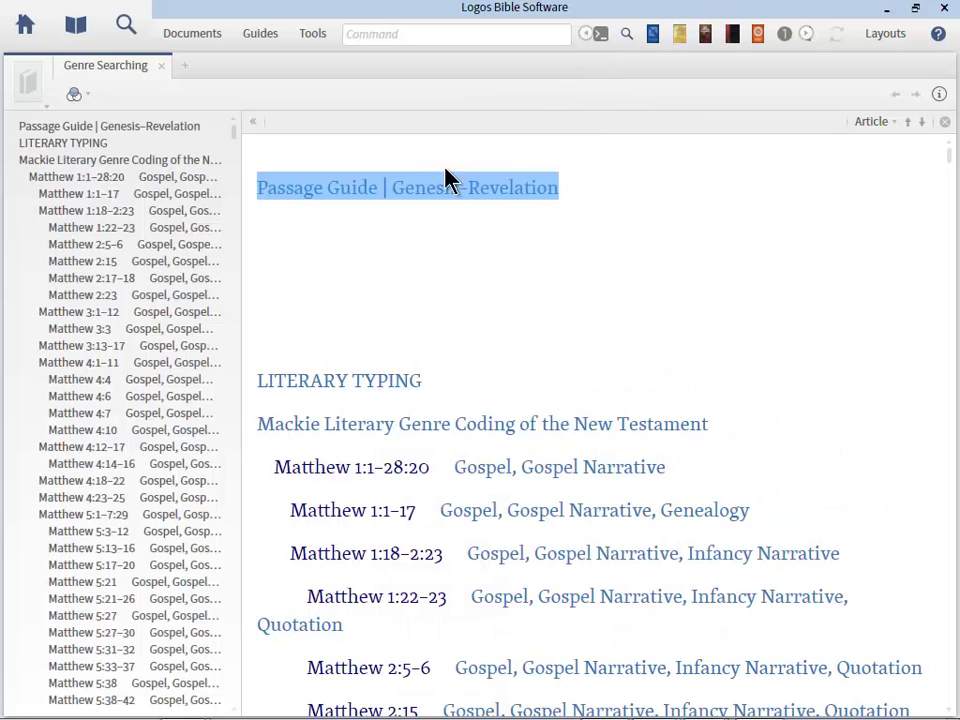
pyautogui.click(251, 130)
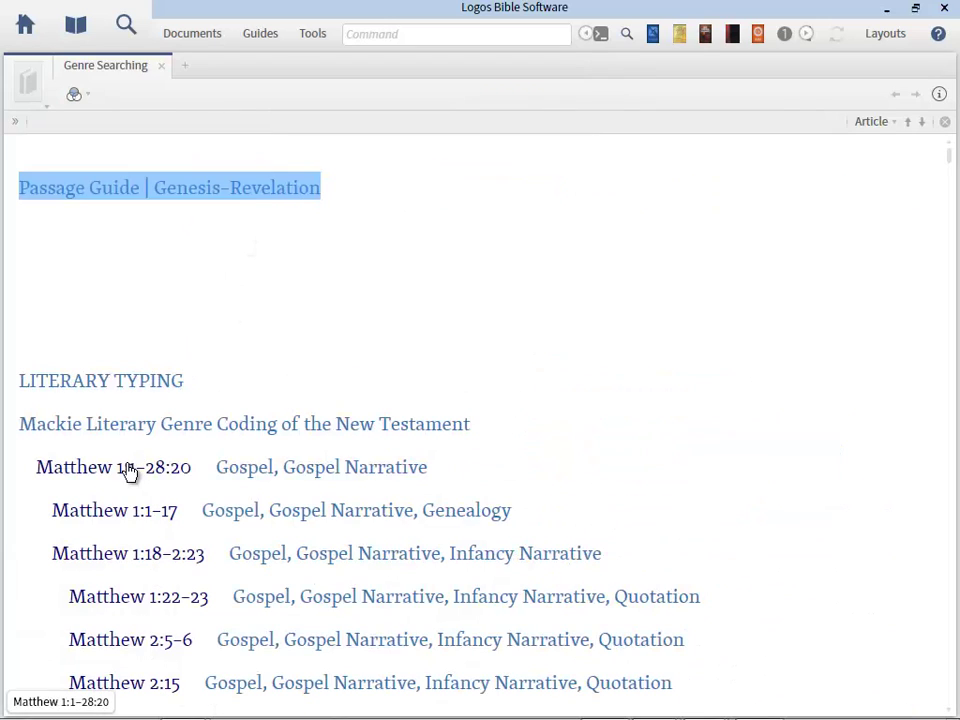
pyautogui.moveTo(130, 473)
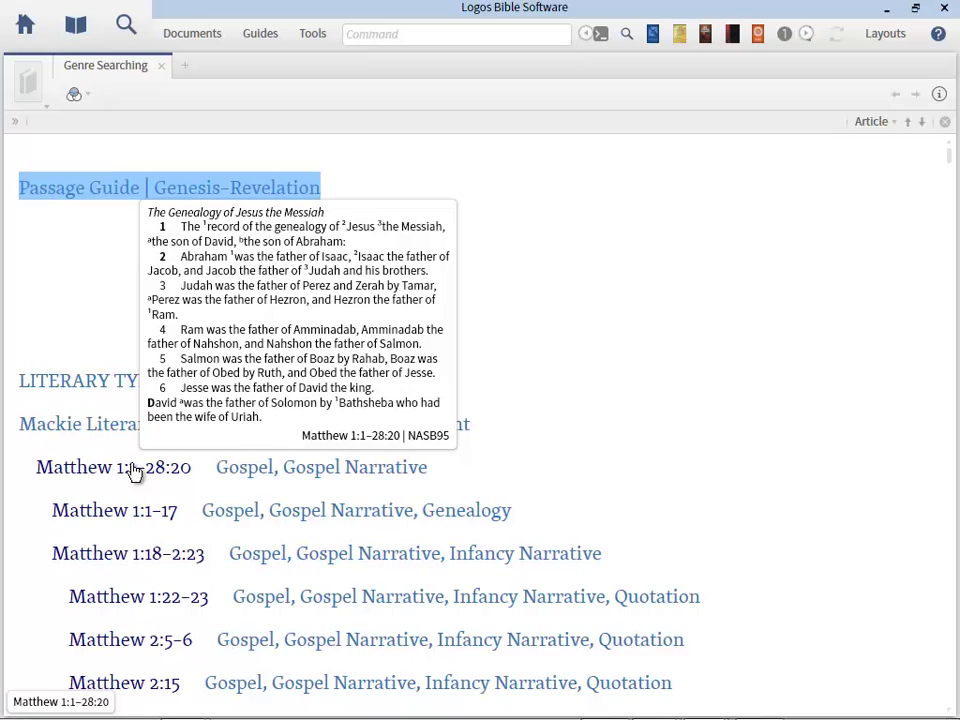
pyautogui.click(677, 317)
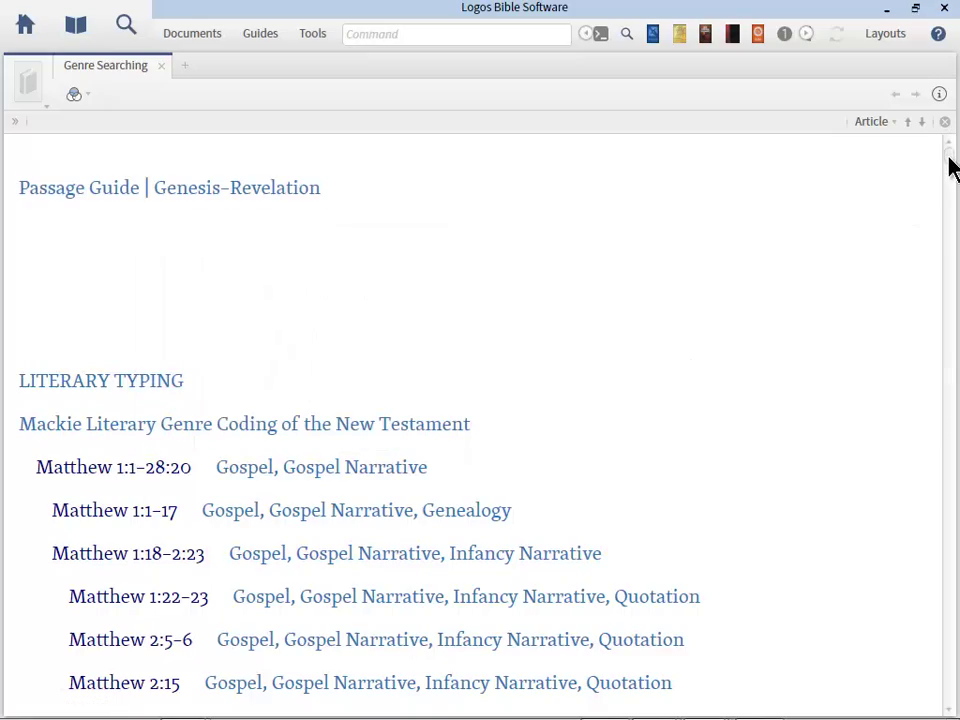
# Step: Search the Genre Searching book for the word Apocalyptic from its Romans 8:18–25 entry and show the results across the full window
pyautogui.moveTo(950, 168); pyautogui.dragTo(943, 319)
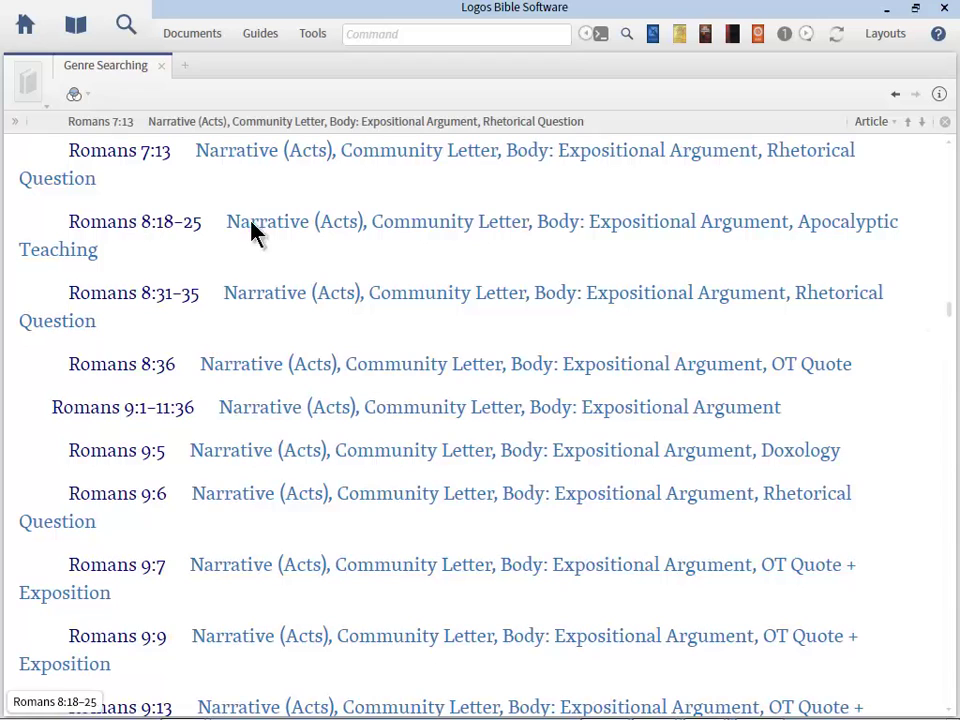
pyautogui.rightClick(838, 235)
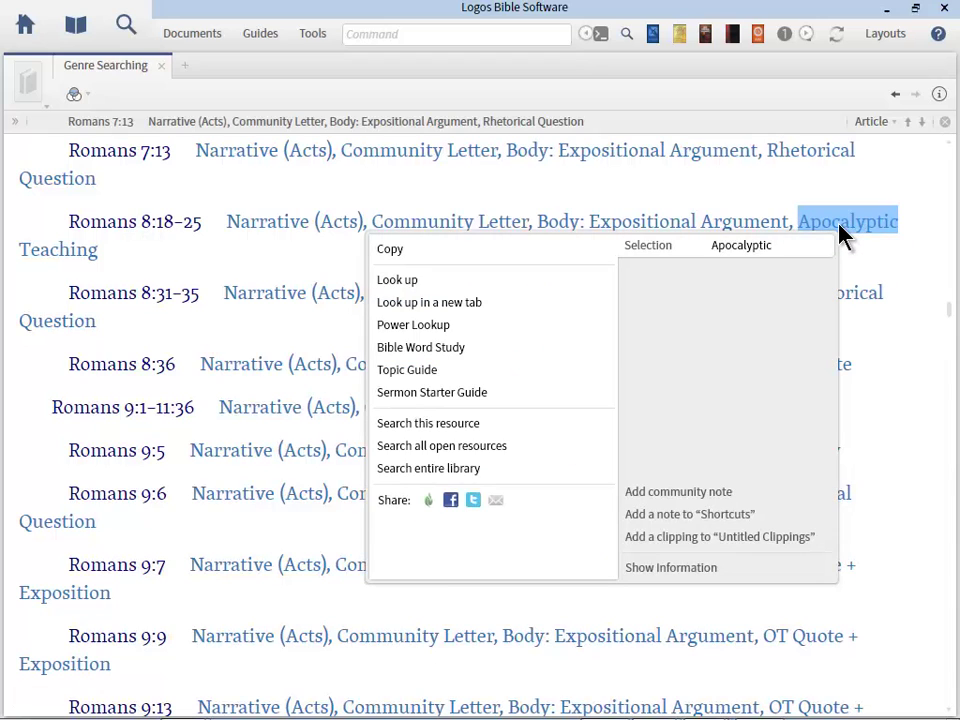
pyautogui.click(828, 200)
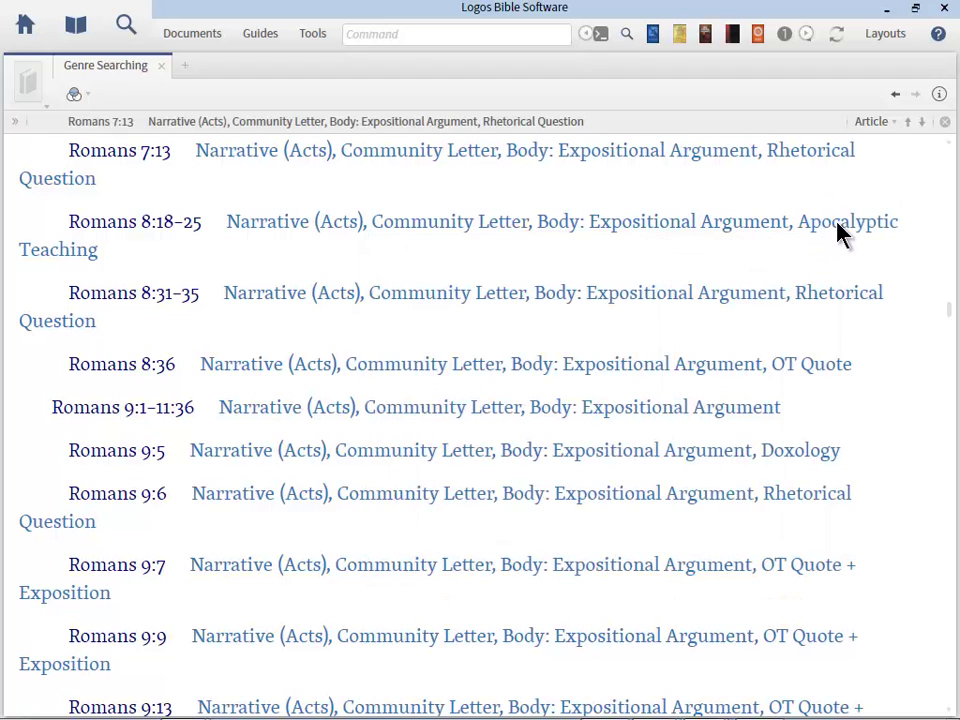
pyautogui.rightClick(838, 231)
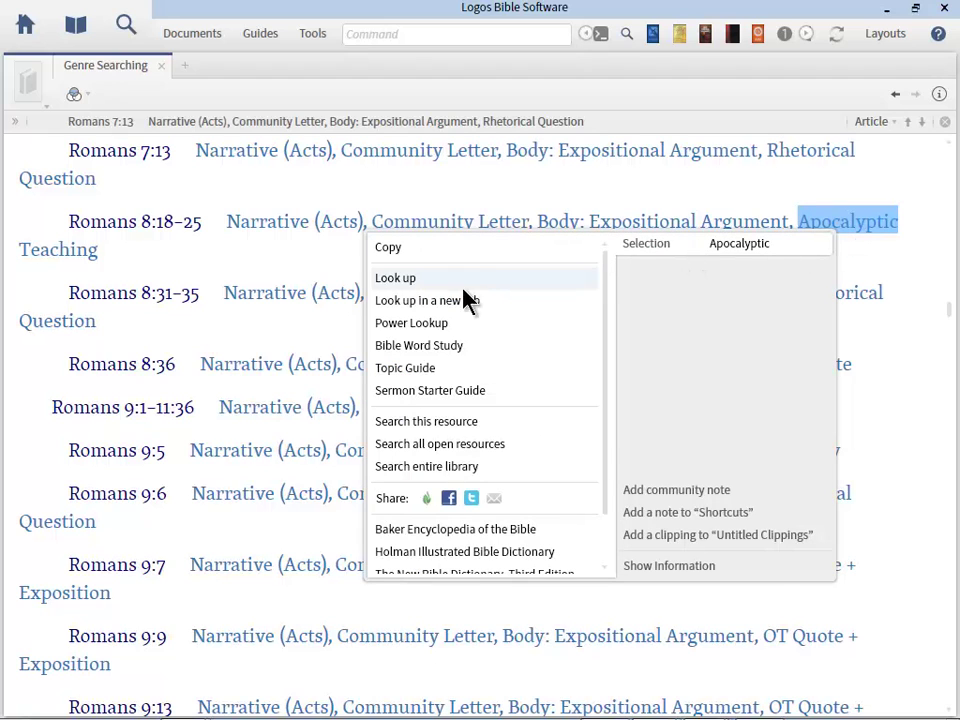
pyautogui.click(422, 424)
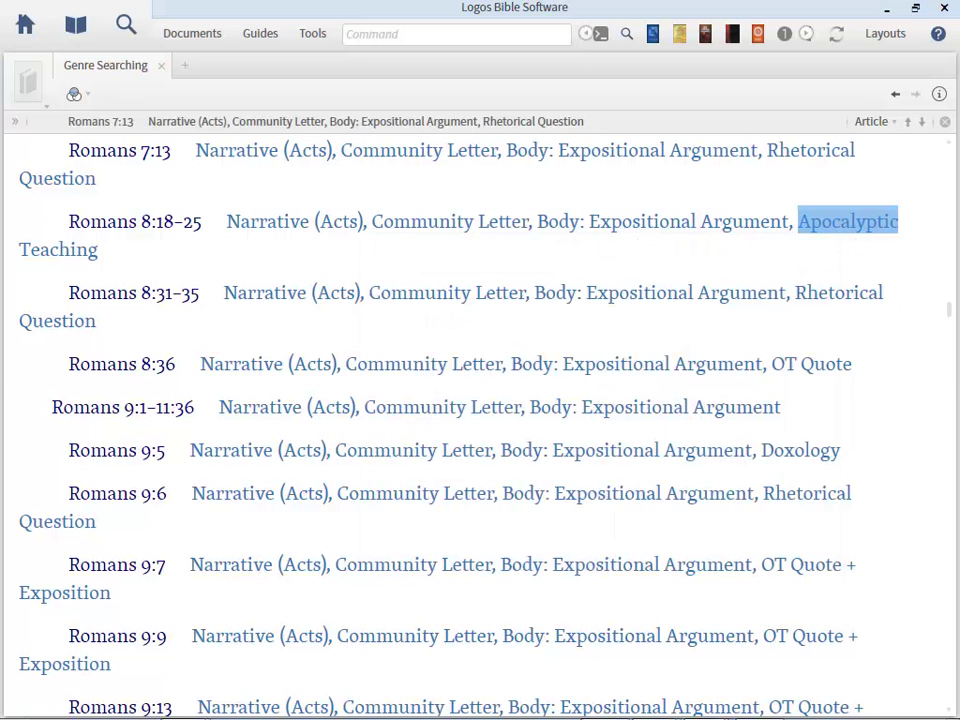
pyautogui.moveTo(957, 82); pyautogui.dragTo(172, 76)
pyautogui.click(14, 221)
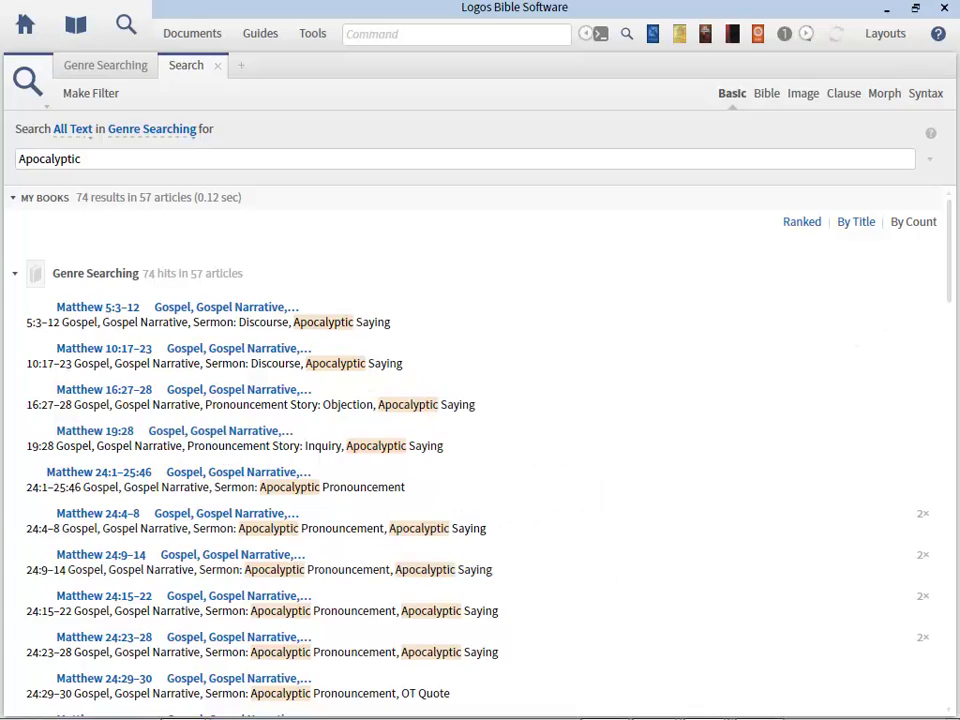
# Step: Look through the Apocalyptic hits in Genre Searching, and close both the search results and the book
pyautogui.moveTo(951, 253)
pyautogui.mouseDown()
pyautogui.moveTo(948, 657)
pyautogui.moveTo(955, 233)
pyautogui.moveTo(945, 679)
pyautogui.moveTo(951, 232)
pyautogui.mouseUp()
pyautogui.moveTo(951, 253); pyautogui.dragTo(953, 283)
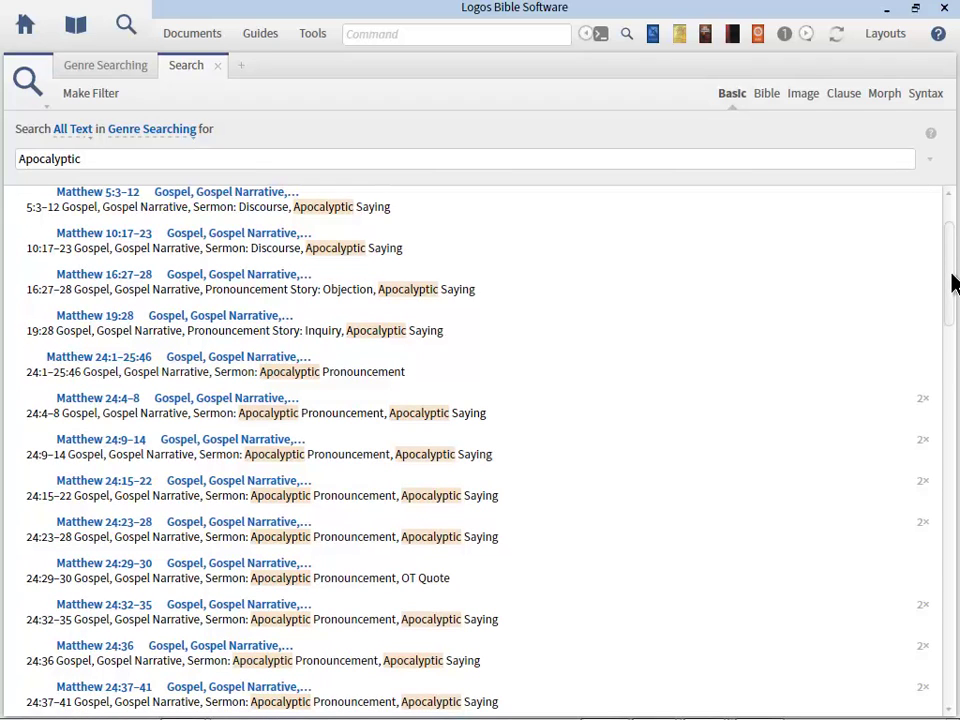
pyautogui.moveTo(951, 274); pyautogui.dragTo(948, 412)
pyautogui.click(217, 66)
pyautogui.click(158, 64)
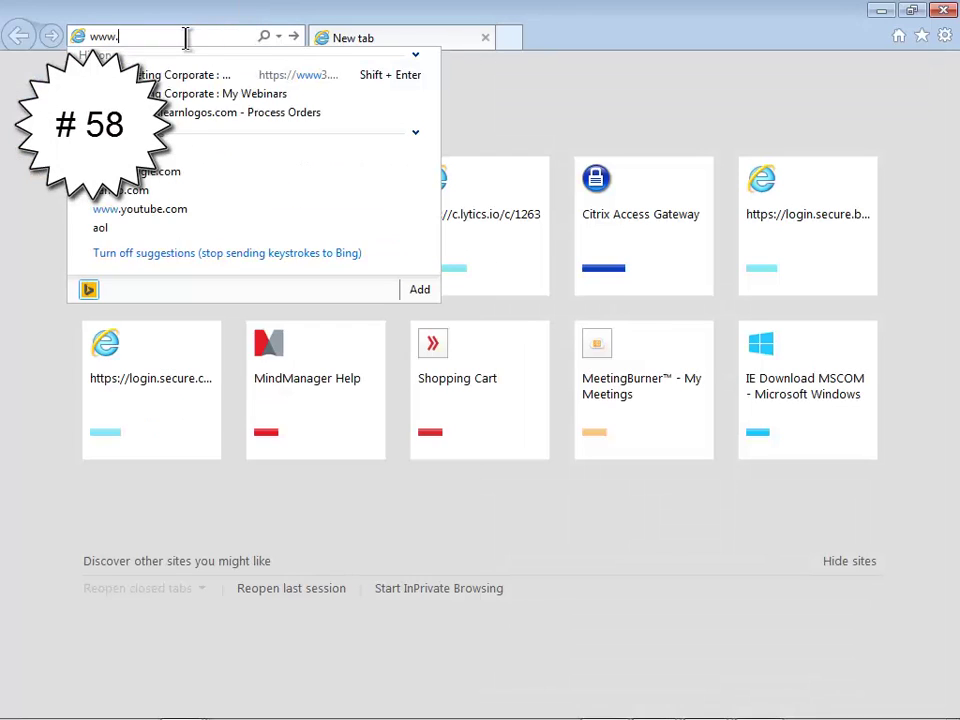
pyautogui.write('learn')
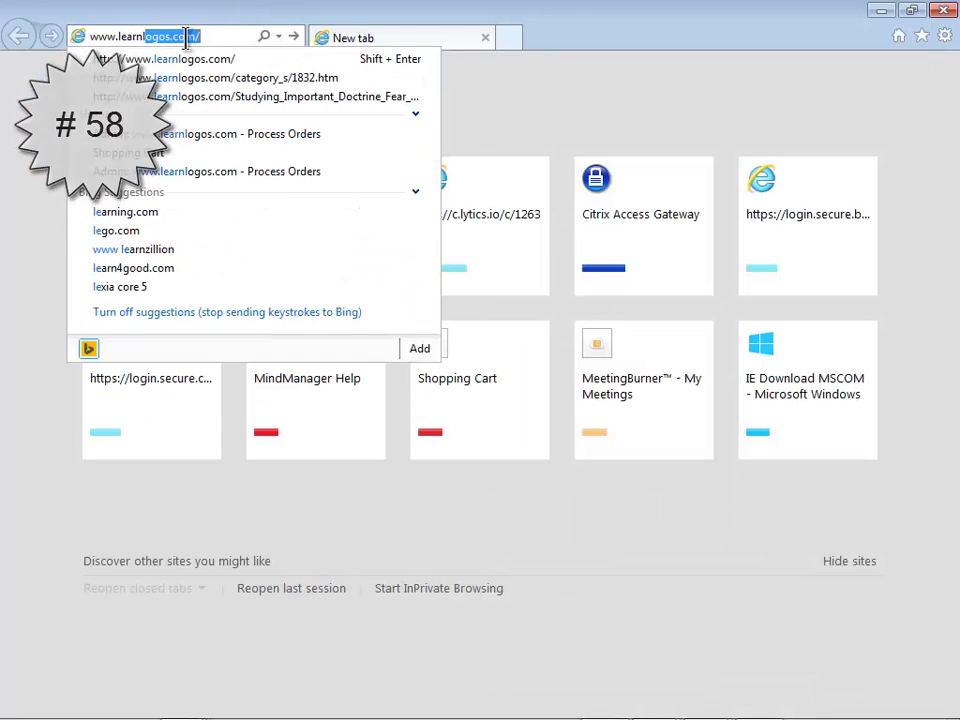
pyautogui.press('BackSpace')
pyautogui.press('BackSpace')
pyautogui.press('BackSpace')
pyautogui.press('BackSpace')
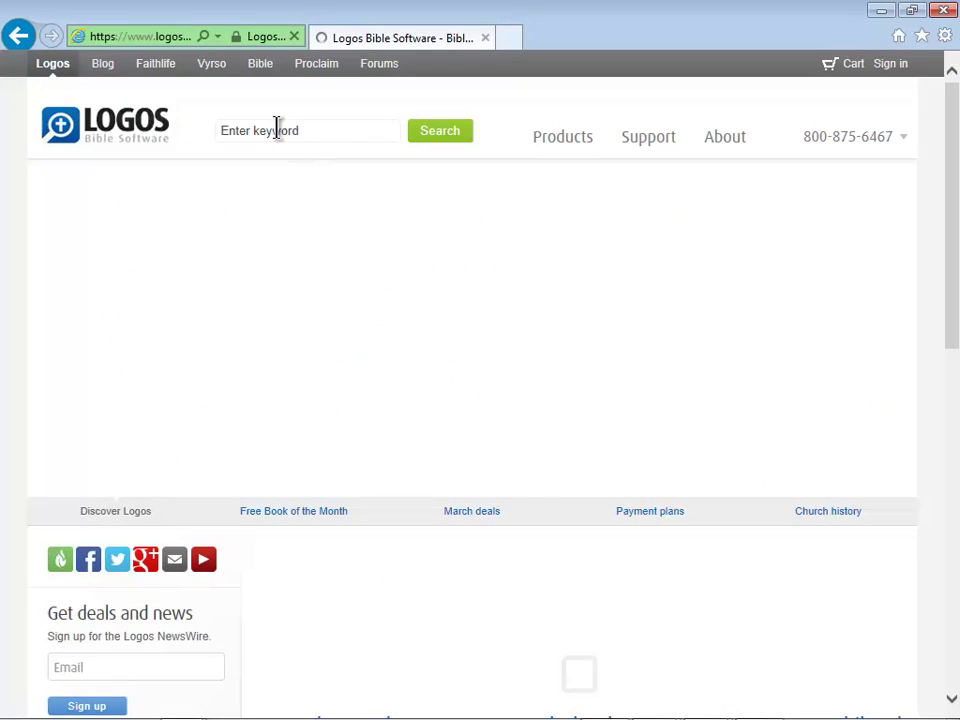
# Step: Search the Logos website for price:0 and browse the listed free products
pyautogui.click(277, 130)
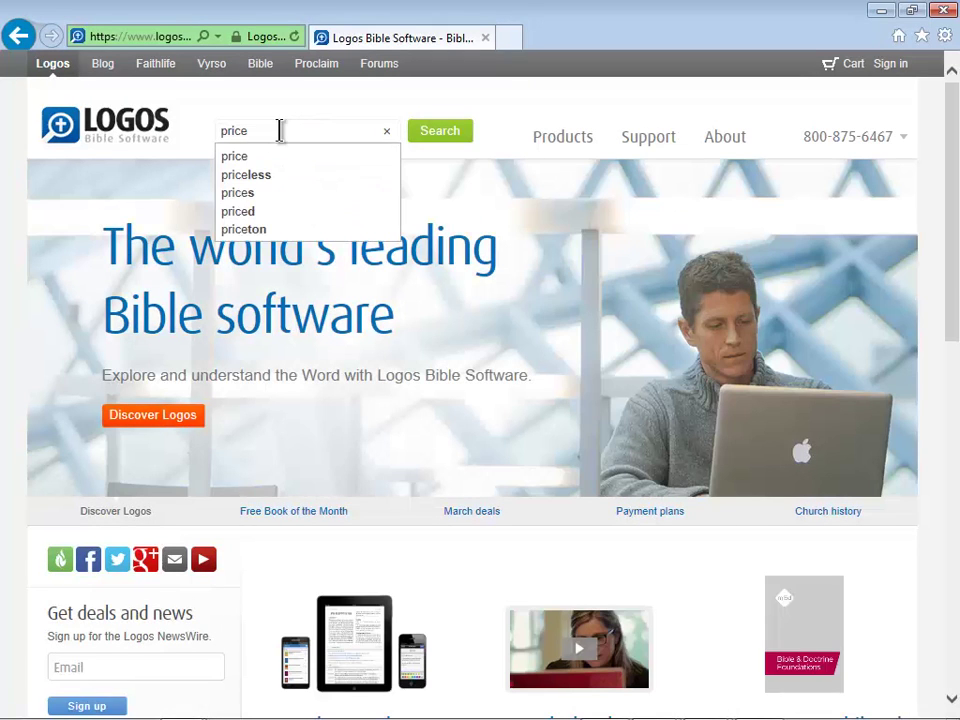
pyautogui.write('price:0')
pyautogui.press('Return')
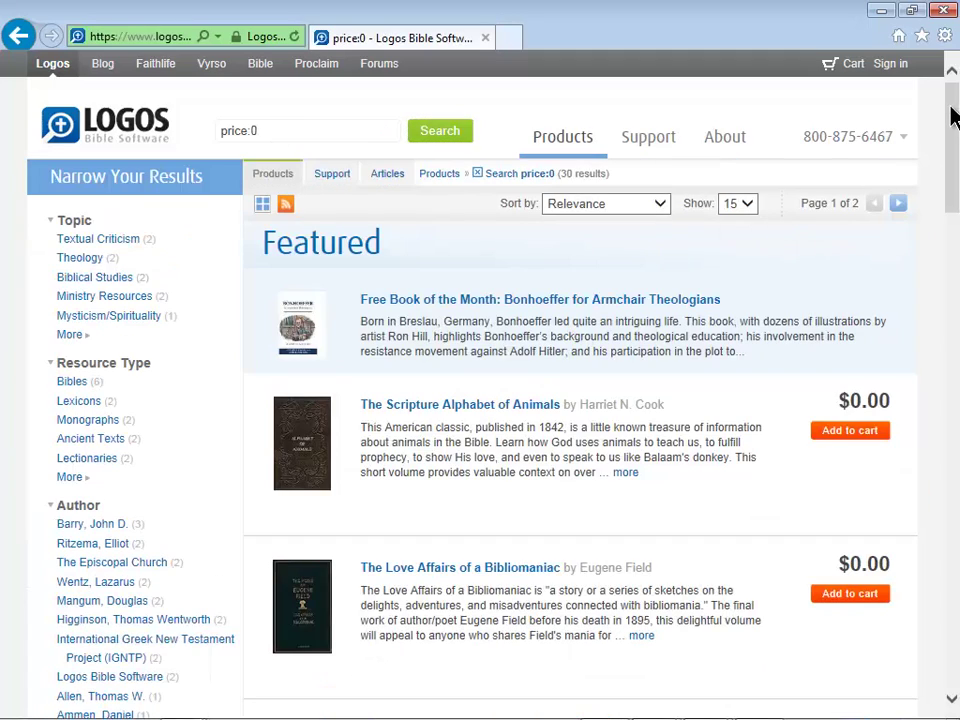
pyautogui.moveTo(953, 111); pyautogui.dragTo(936, 11)
# Step: Go to the Vyrso Christian ebooks website at vyrso.com
pyautogui.click(161, 35)
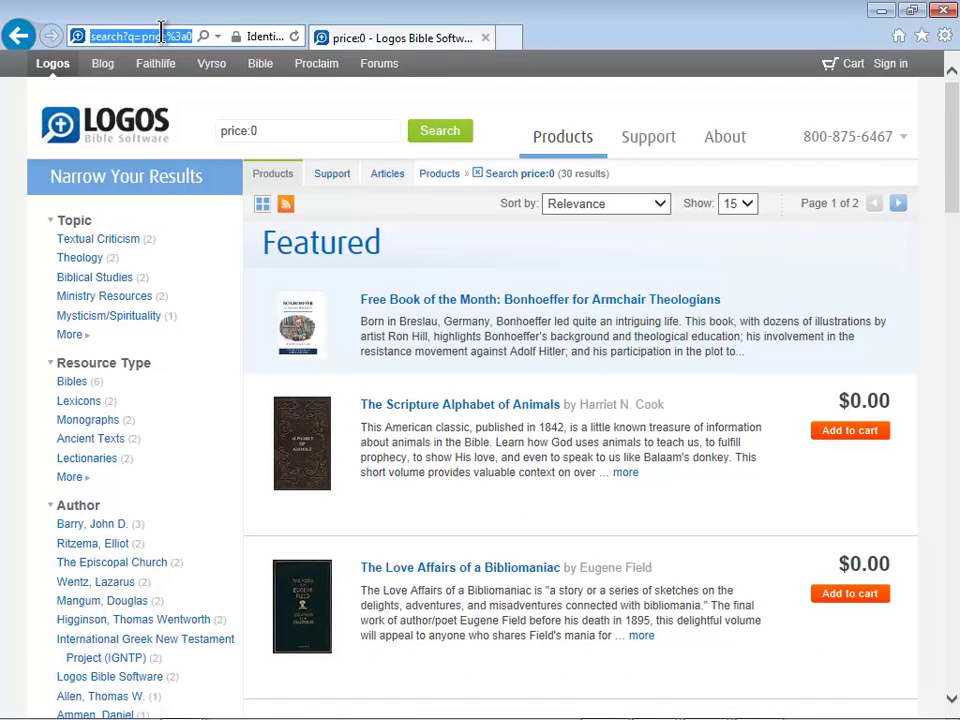
pyautogui.press('BackSpace')
pyautogui.write('vyrso.c')
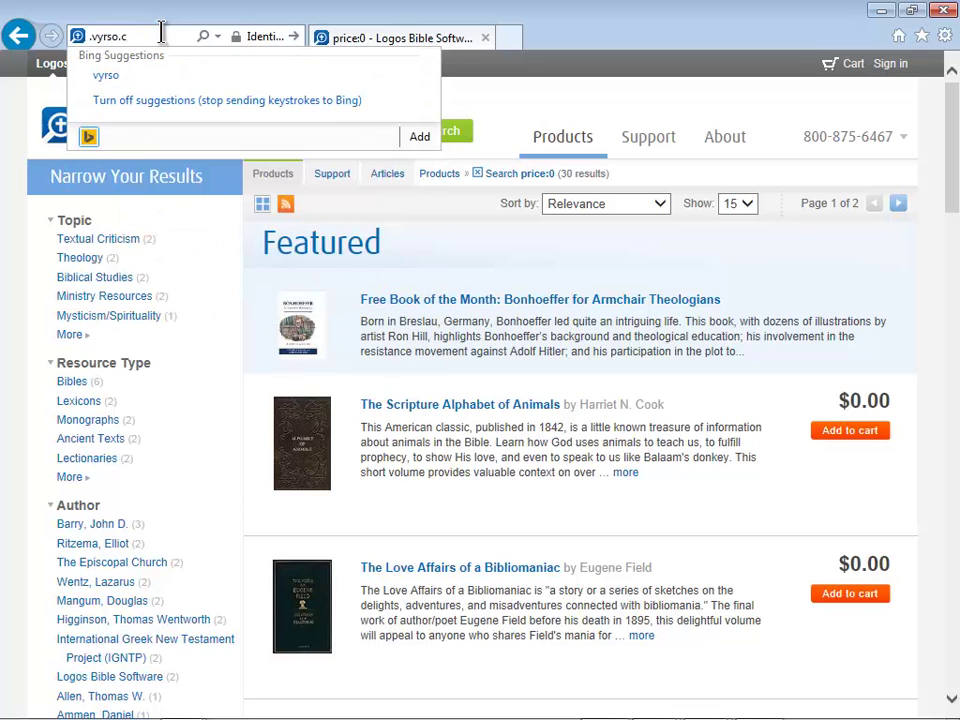
pyautogui.write('om')
pyautogui.press('Return')
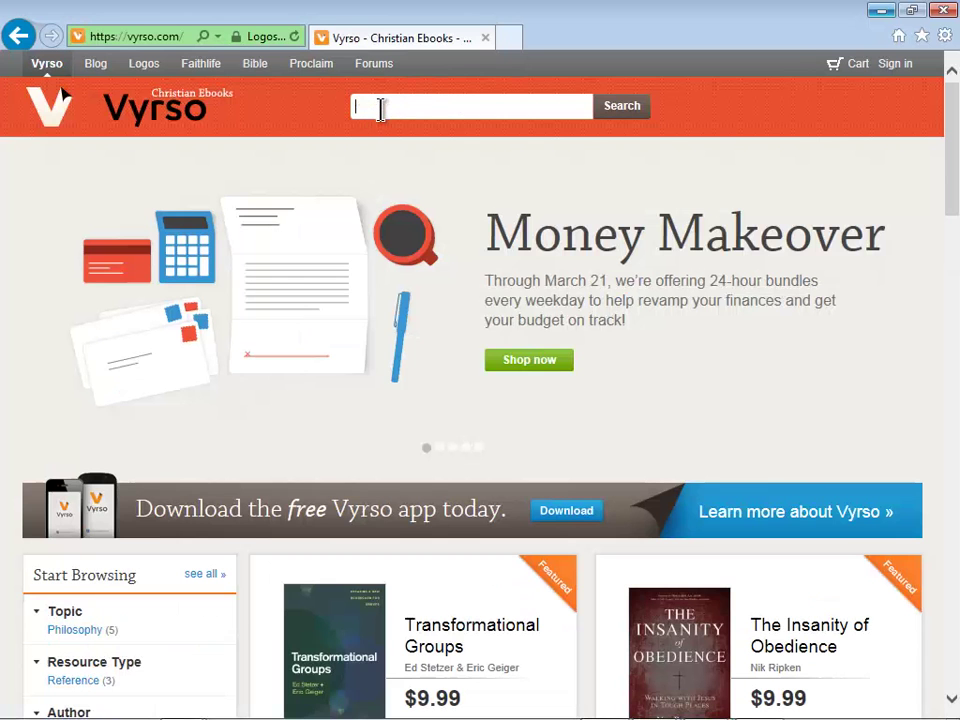
# Step: Search Vyrso for price:0 and browse the free ebooks on the first two pages of results
pyautogui.click(380, 108)
pyautogui.write('price')
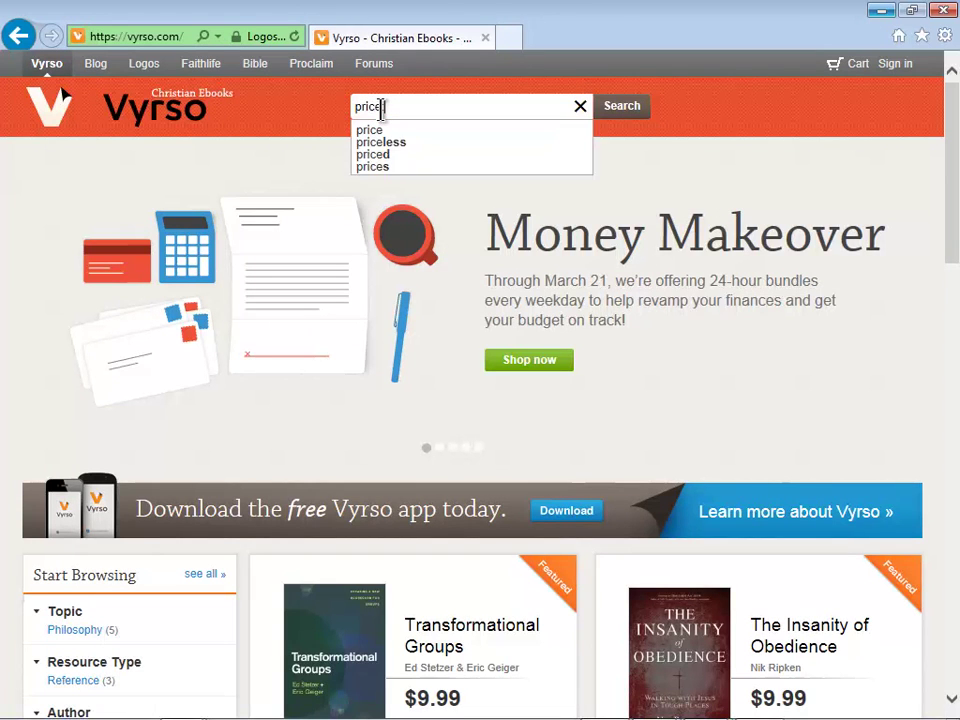
pyautogui.write(':0')
pyautogui.press('Return')
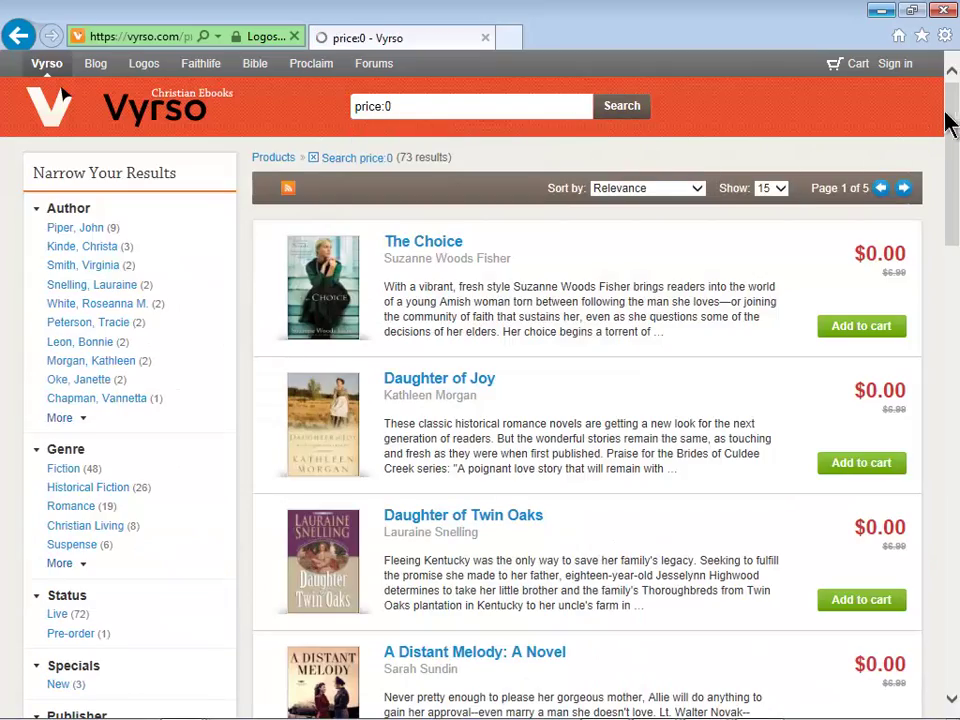
pyautogui.moveTo(953, 118); pyautogui.dragTo(955, 575)
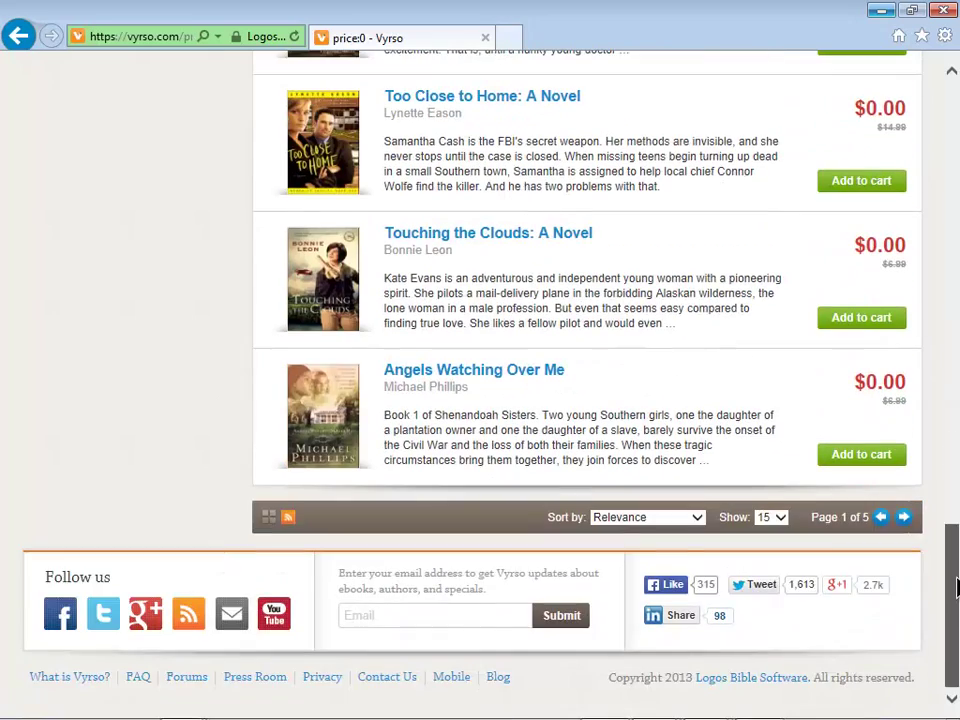
pyautogui.click(904, 517)
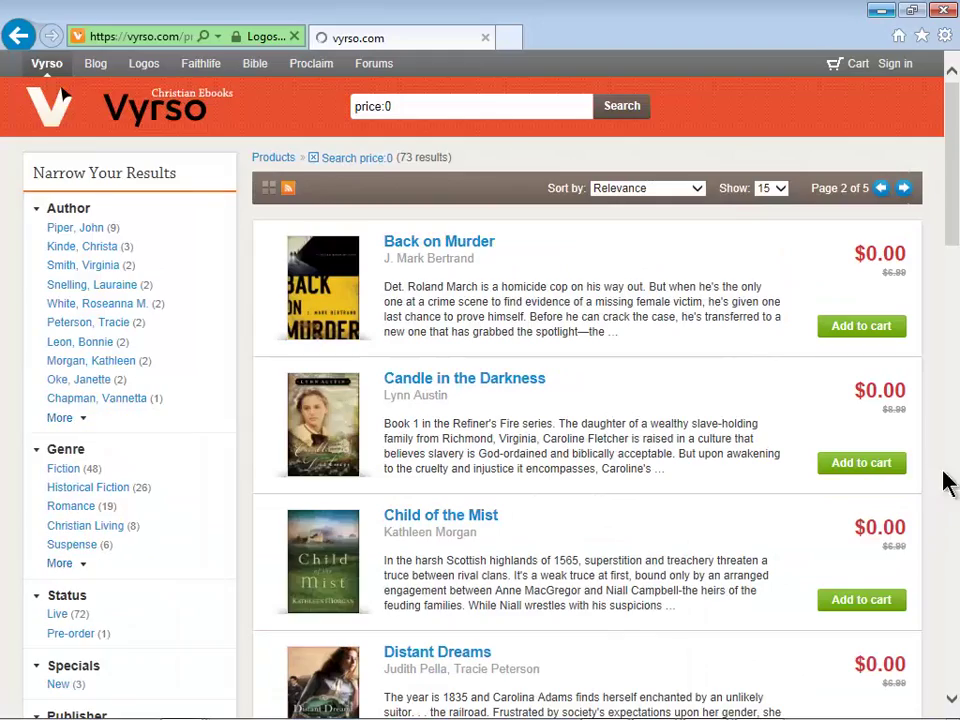
pyautogui.moveTo(951, 171); pyautogui.dragTo(945, 657)
pyautogui.moveTo(944, 183); pyautogui.dragTo(945, 154)
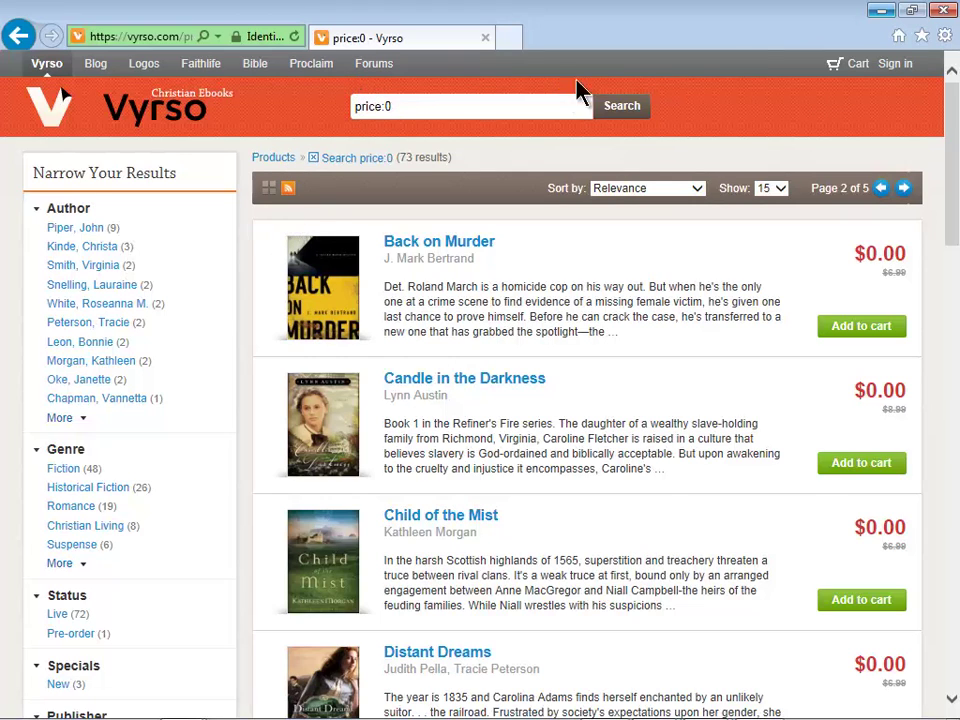
# Step: Switch back to Logos Bible Software and highlight the recommended Bibles, Hebrew dictionaries and Greek dictionaries under shortcut 57 in Top 60 Shortcuts, Part 1/3
pyautogui.click(935, 14)
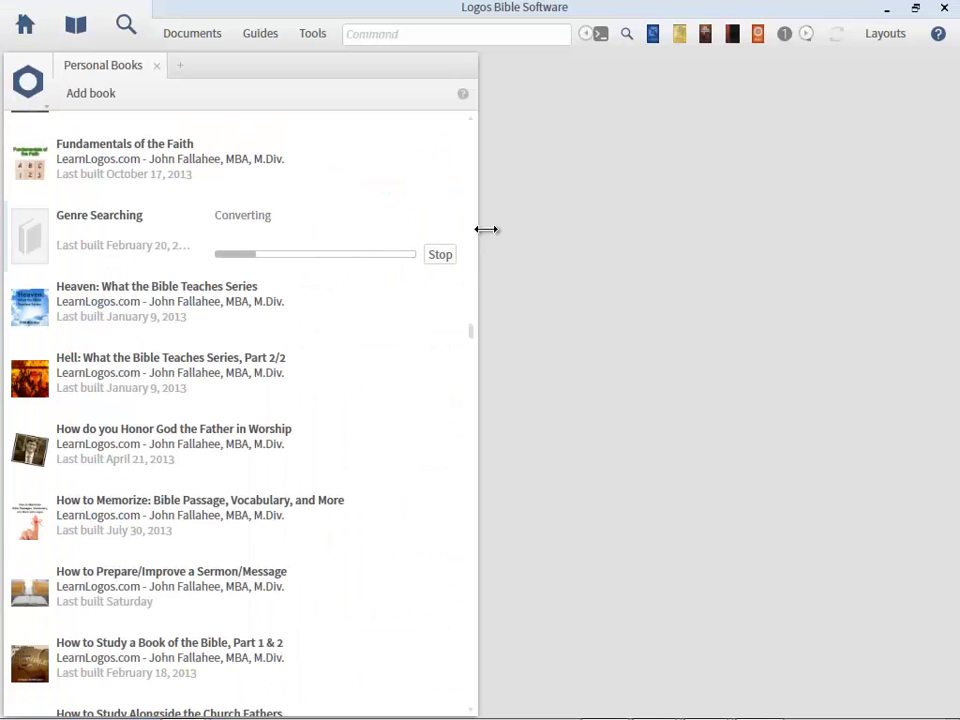
pyautogui.moveTo(500, 705)
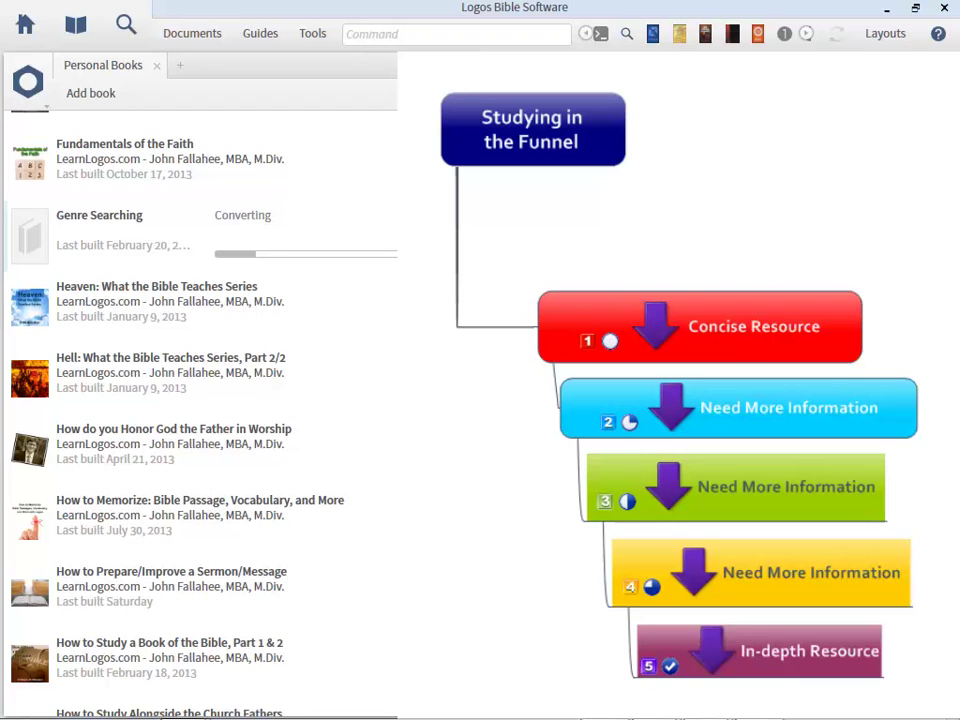
pyautogui.moveTo(640, 320); pyautogui.dragTo(318, 84)
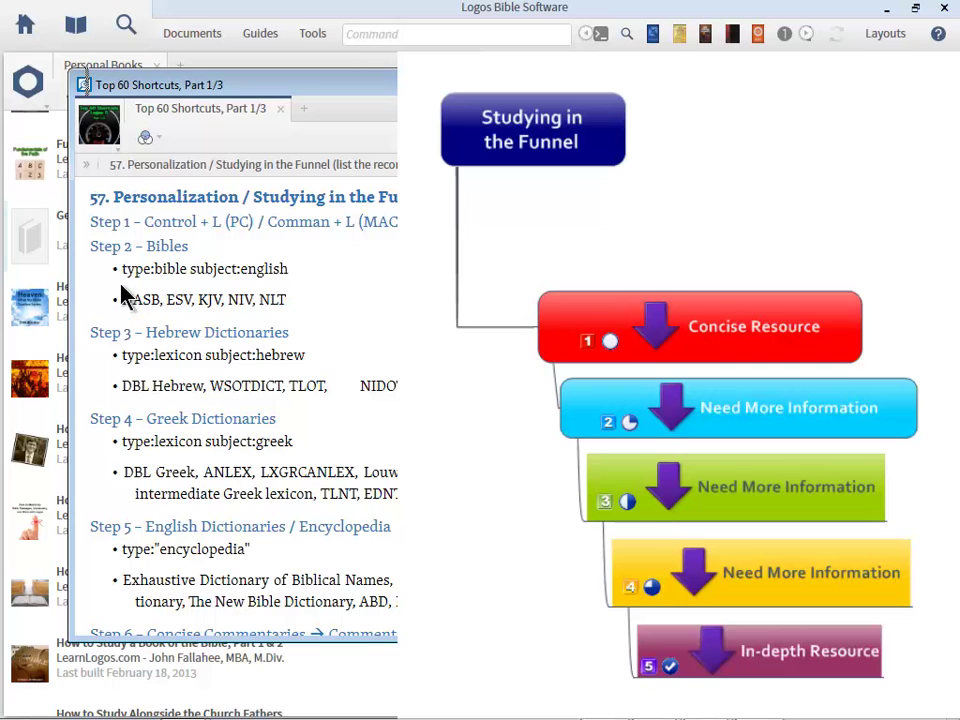
pyautogui.moveTo(124, 303); pyautogui.dragTo(326, 317)
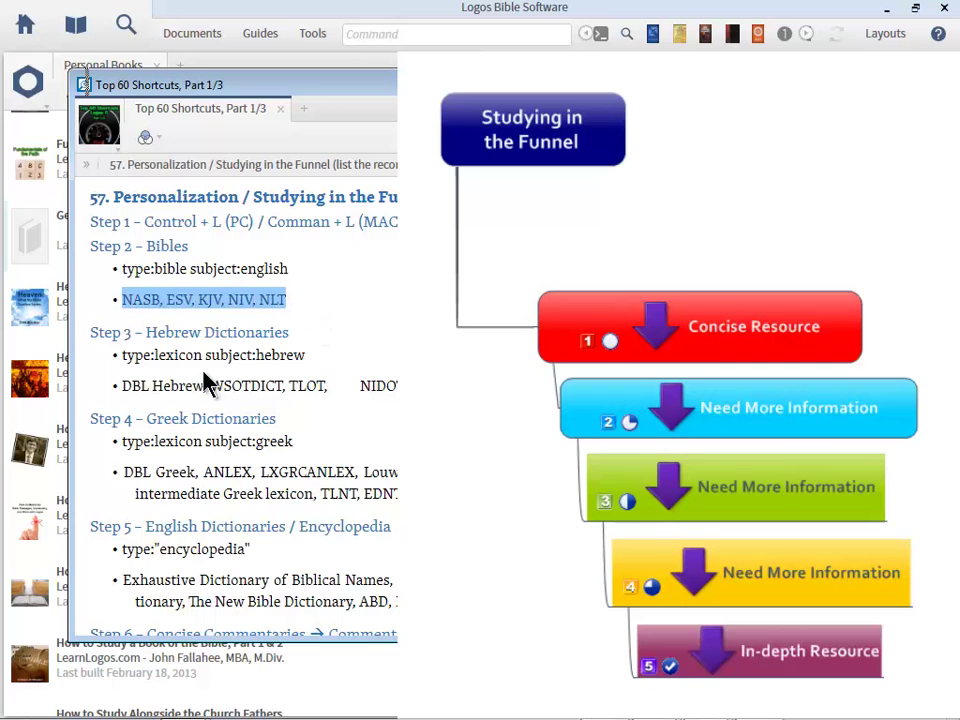
pyautogui.moveTo(122, 386); pyautogui.dragTo(398, 390)
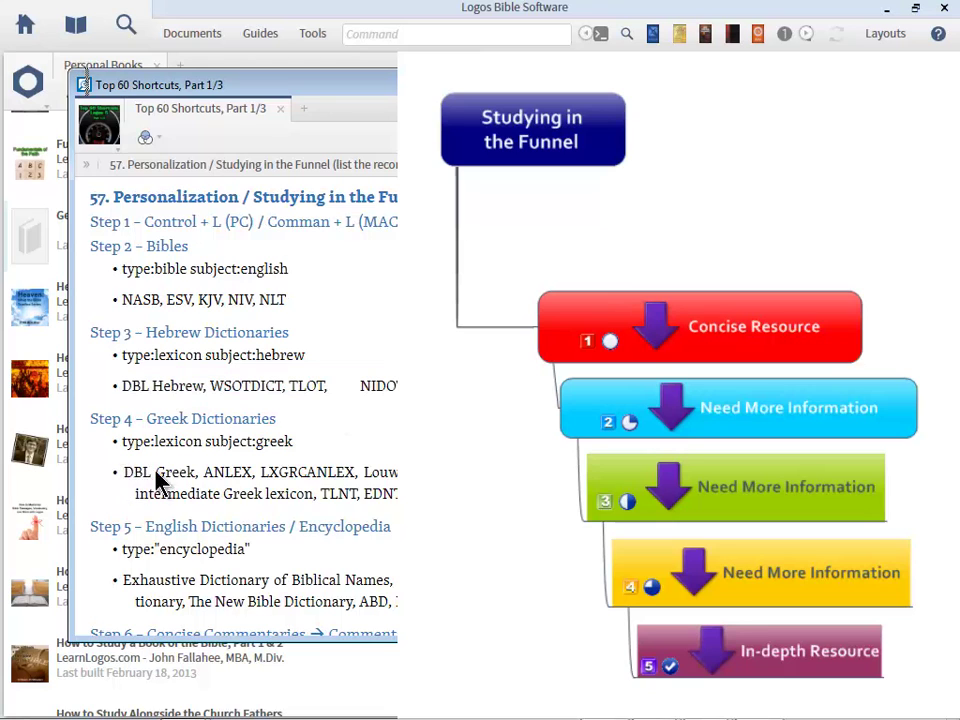
pyautogui.moveTo(124, 472); pyautogui.dragTo(398, 496)
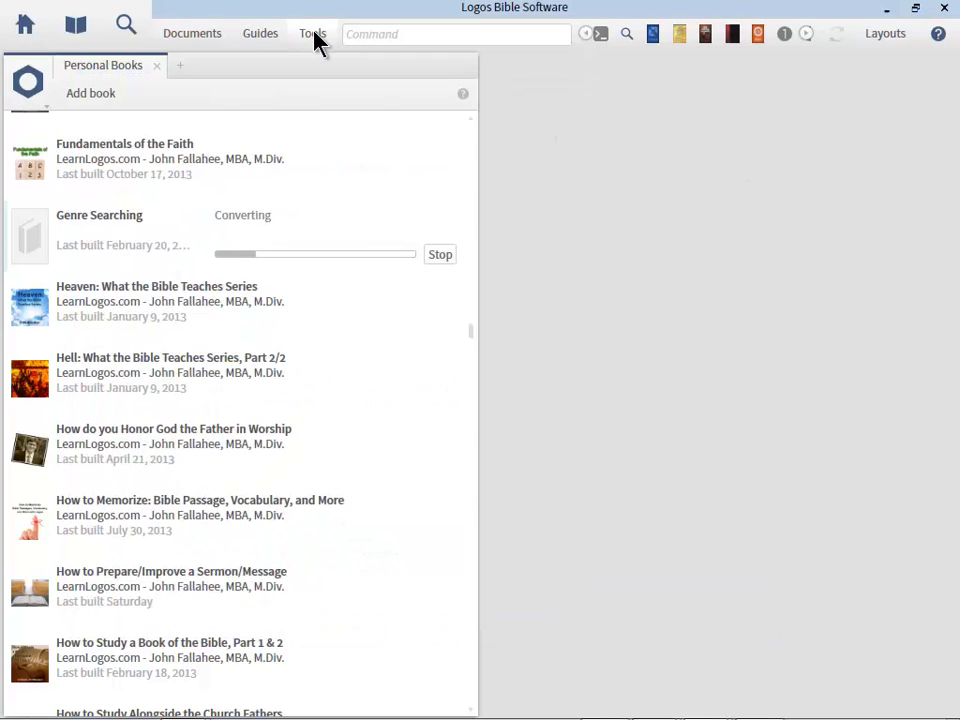
# Step: Look at where Collections is found and at the library's Prioritize list of preferred resources, and close the library
pyautogui.click(312, 34)
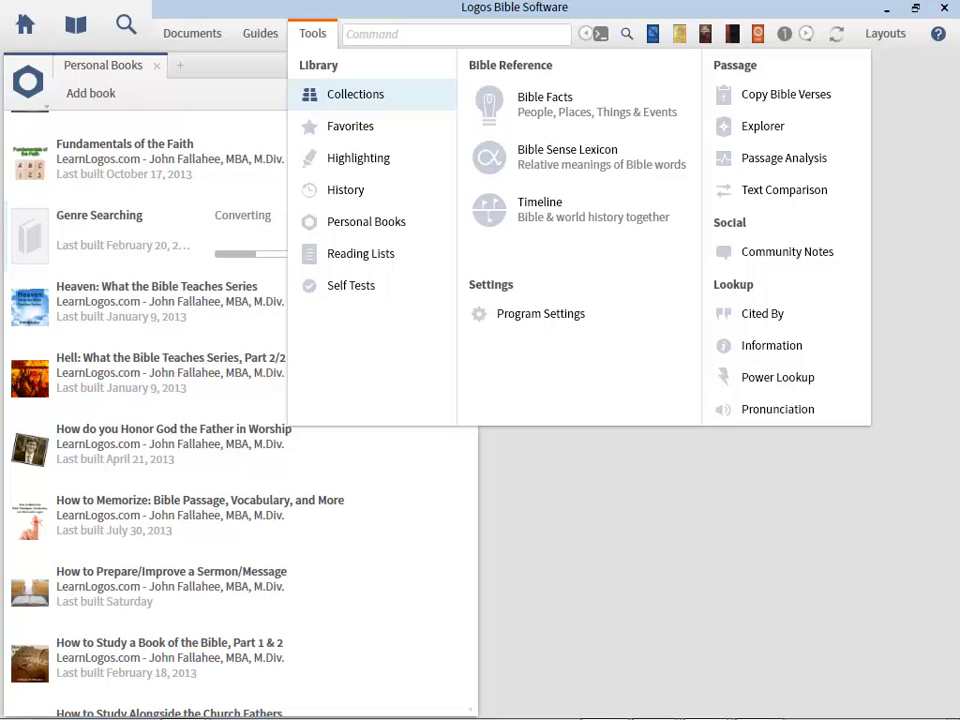
pyautogui.click(356, 95)
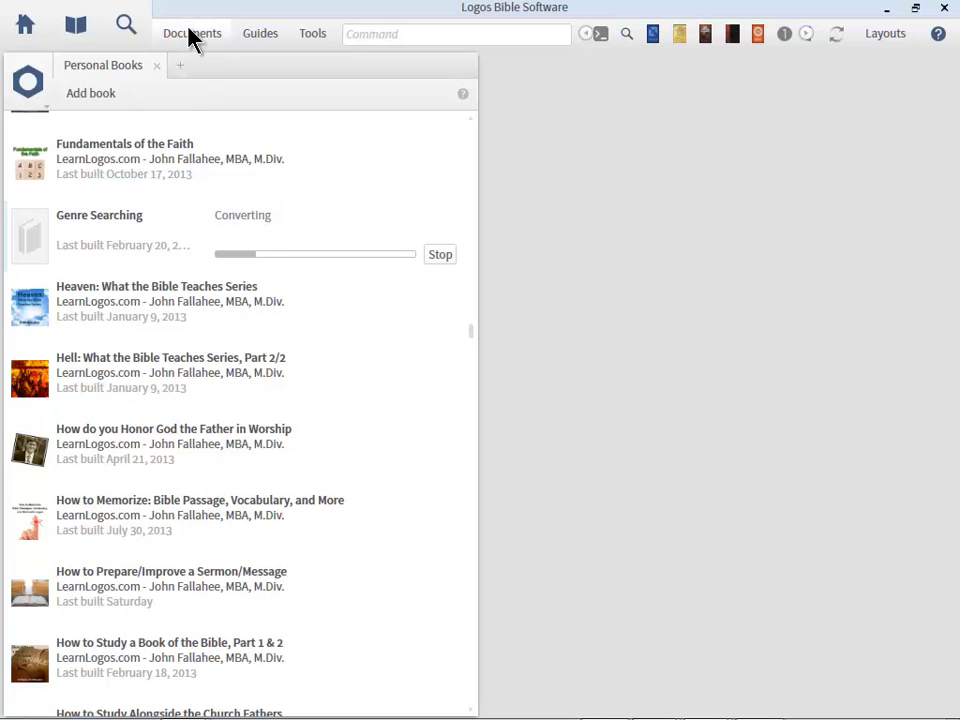
pyautogui.click(82, 38)
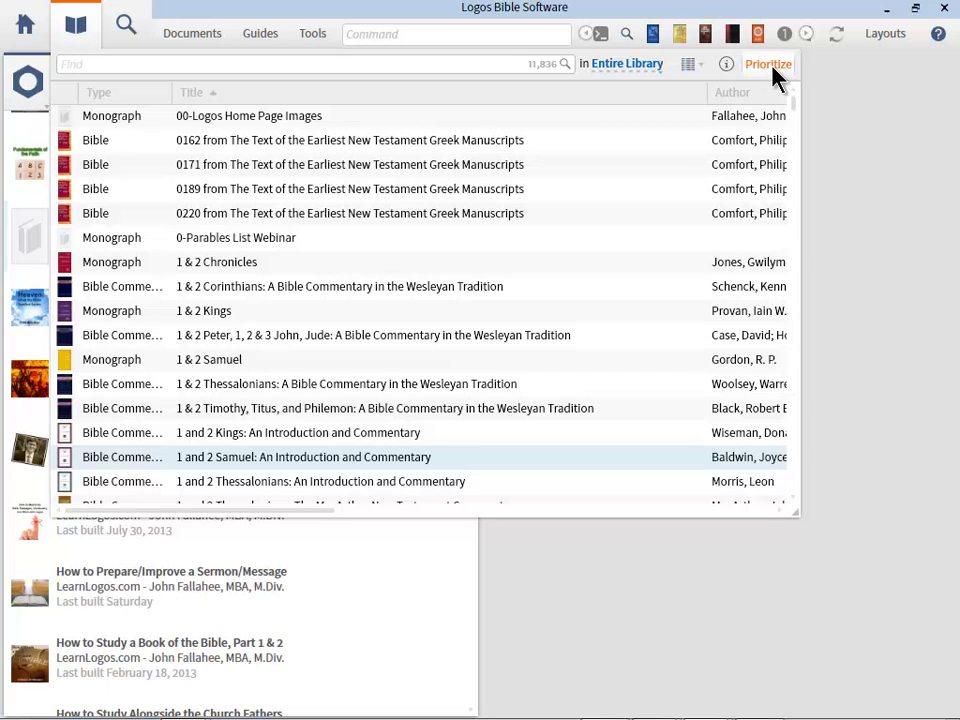
pyautogui.click(770, 66)
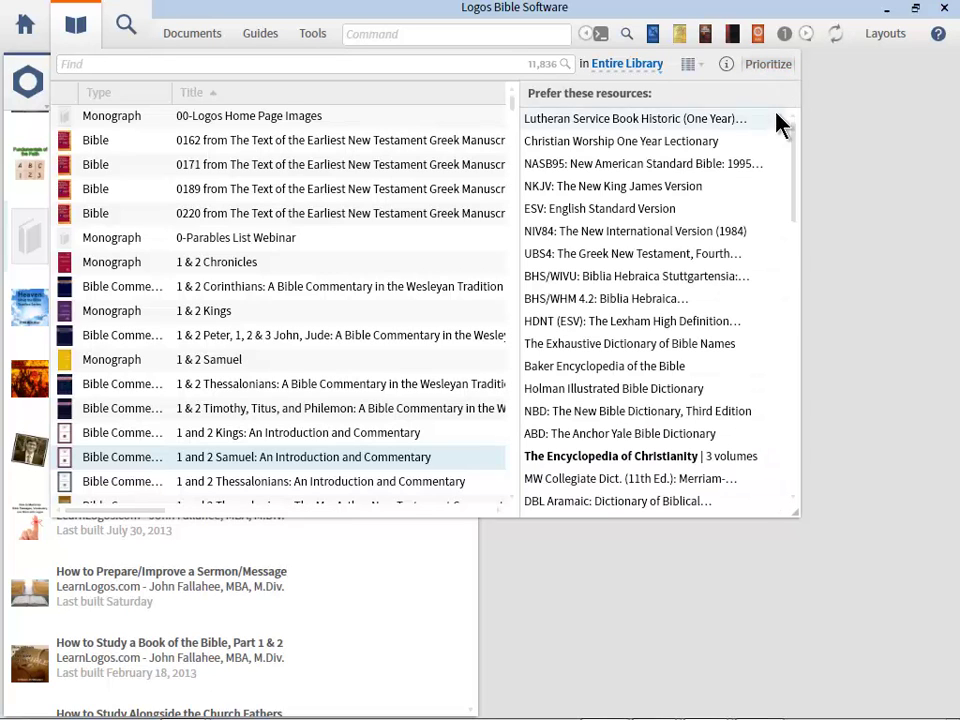
pyautogui.click(771, 73)
pyautogui.click(770, 72)
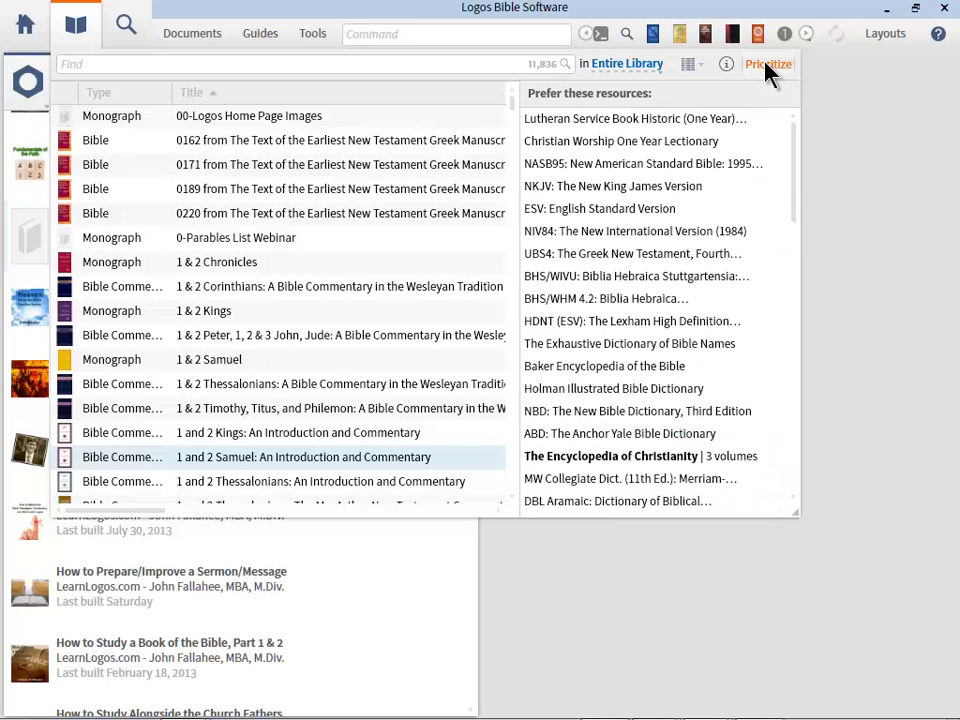
pyautogui.moveTo(793, 165)
pyautogui.mouseDown()
pyautogui.moveTo(794, 440)
pyautogui.moveTo(792, 140)
pyautogui.mouseUp()
pyautogui.click(770, 72)
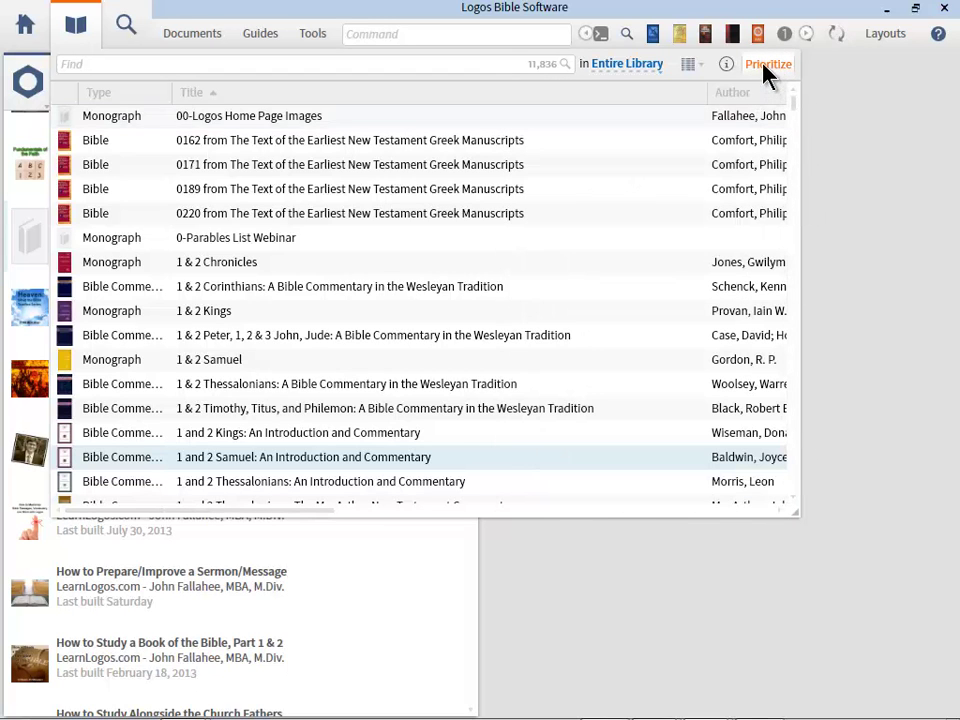
pyautogui.click(766, 73)
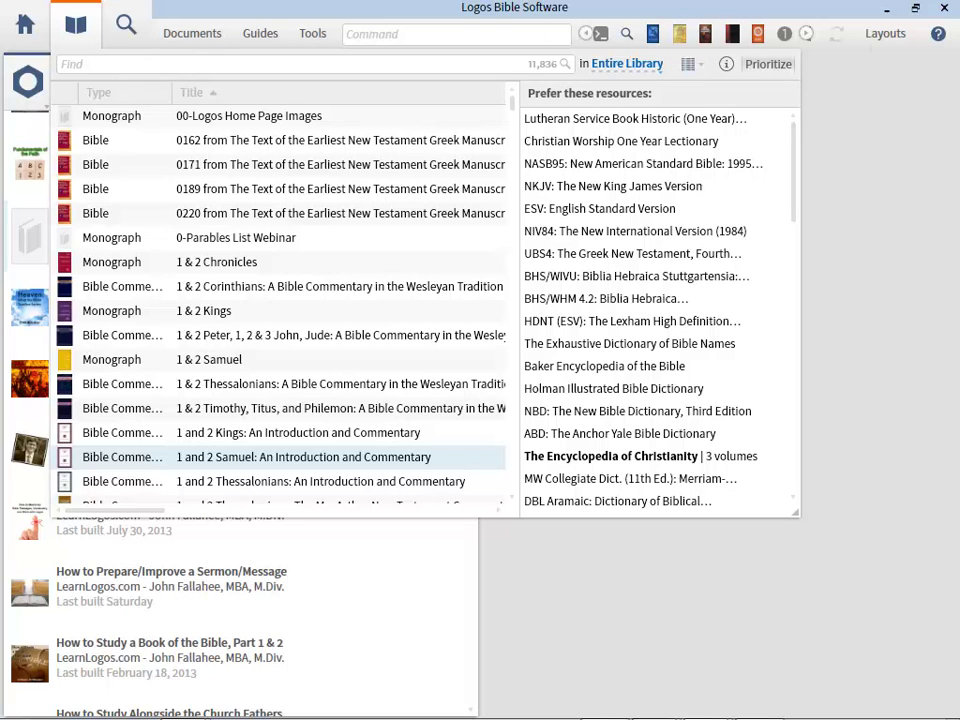
pyautogui.press('Escape')
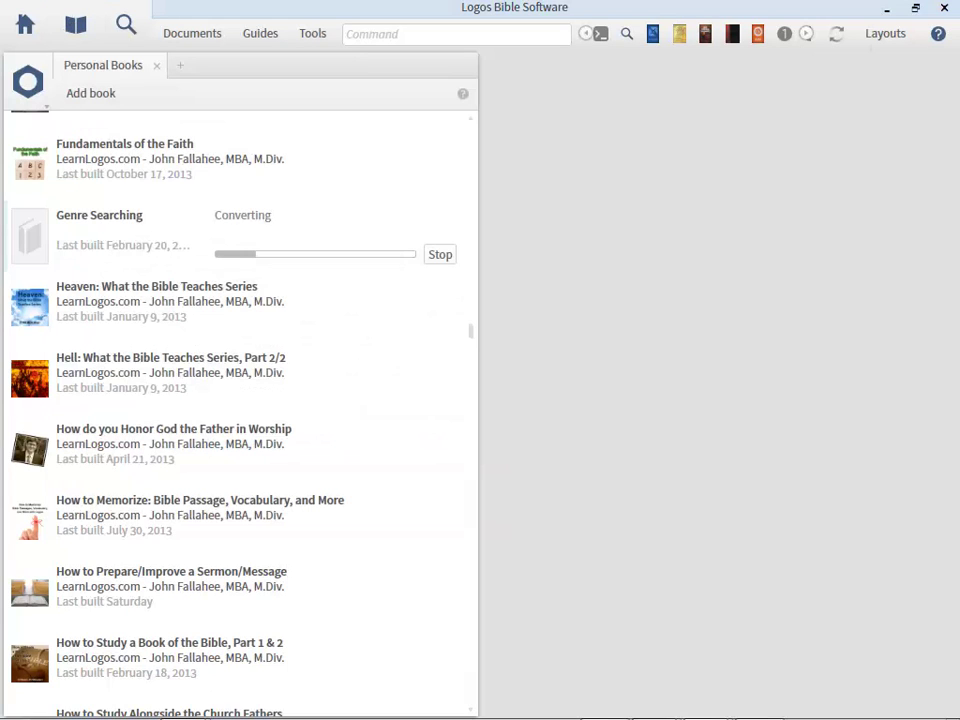
# Step: Open the library in its own floating window and show the Prioritize list of preferred resources beside it
pyautogui.click(70, 93)
pyautogui.moveTo(497, 697)
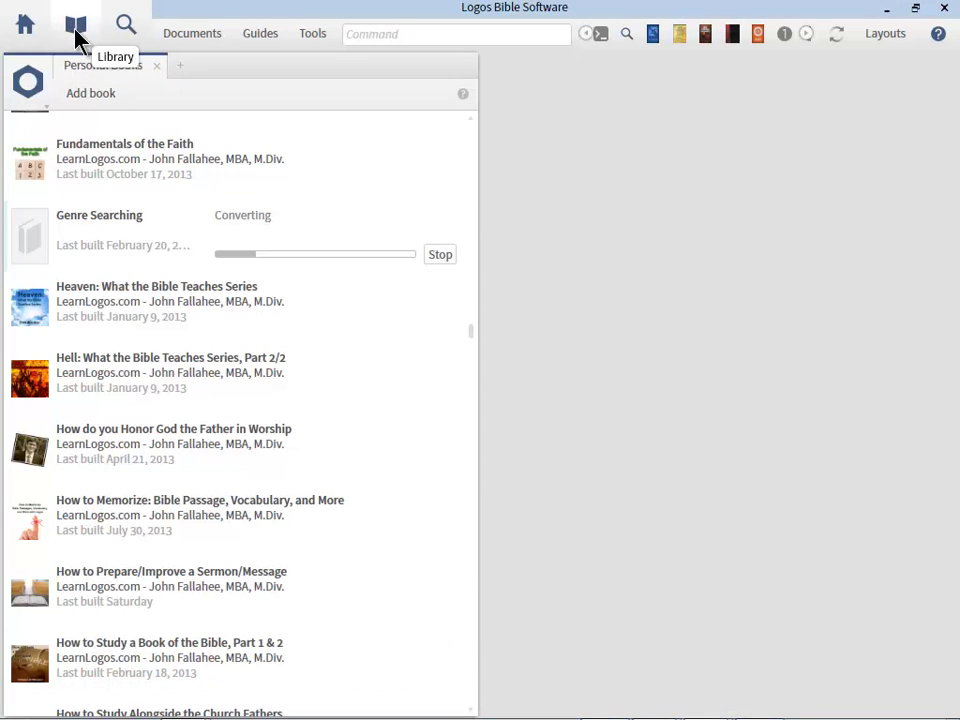
pyautogui.click(76, 33)
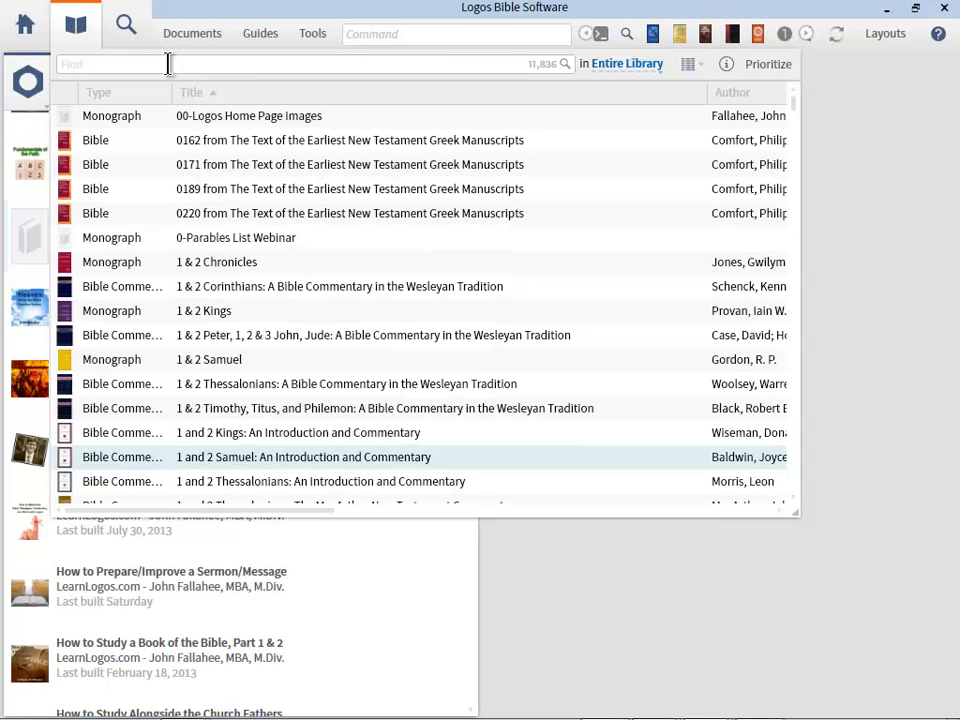
pyautogui.click(76, 26)
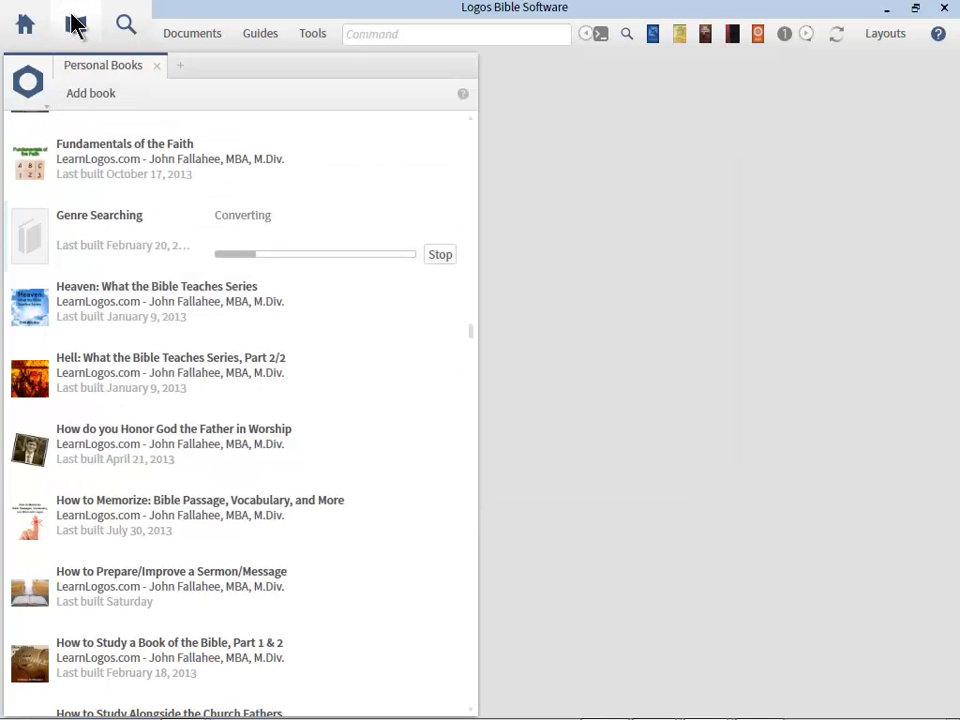
pyautogui.click(76, 26)
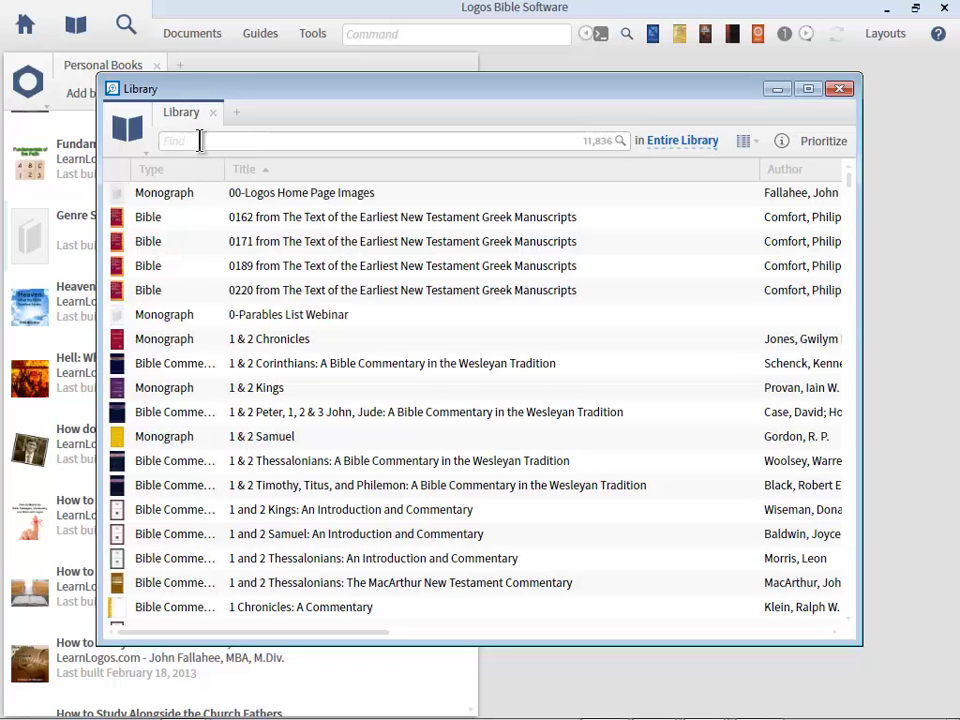
pyautogui.click(833, 145)
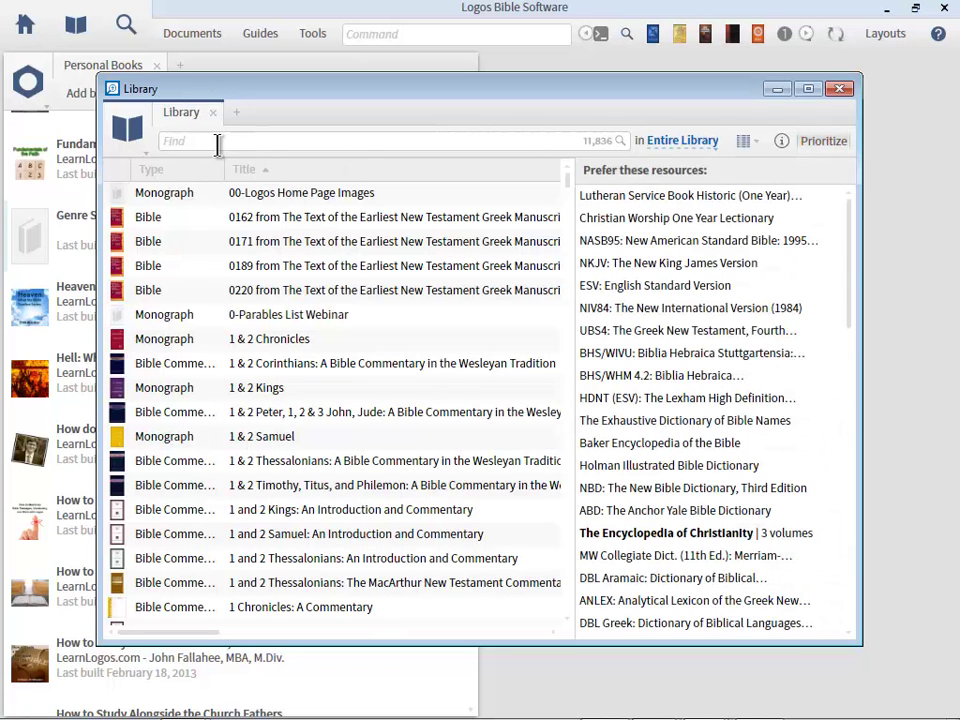
# Step: Filter the library with type:bible subject:english and browse the listed English Bibles
pyautogui.click(212, 143)
pyautogui.write('type:bible subject:english')
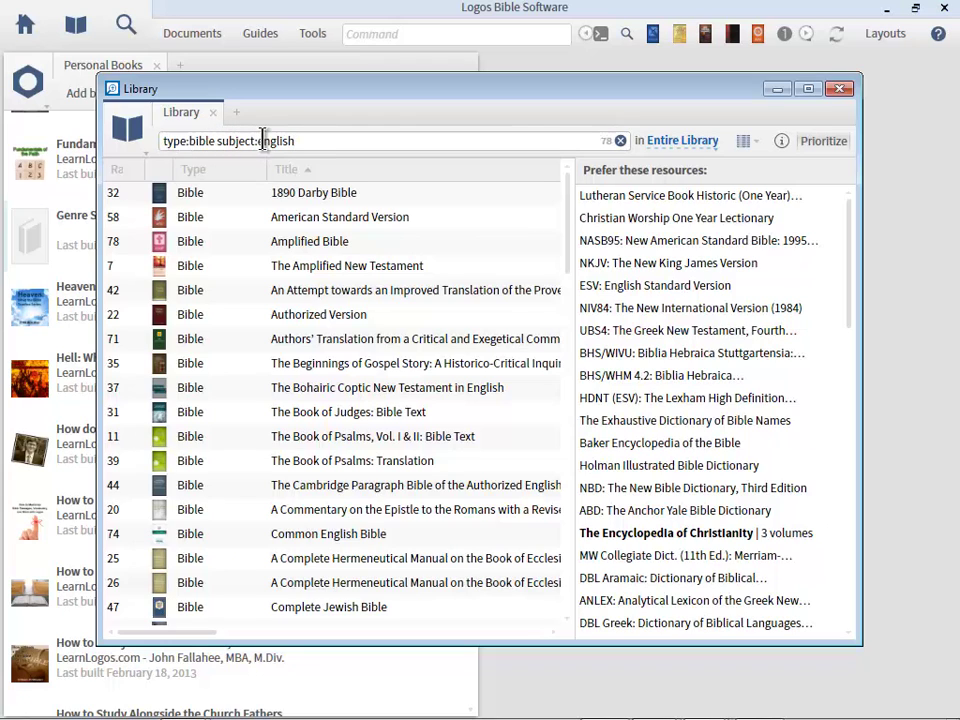
pyautogui.moveTo(563, 200)
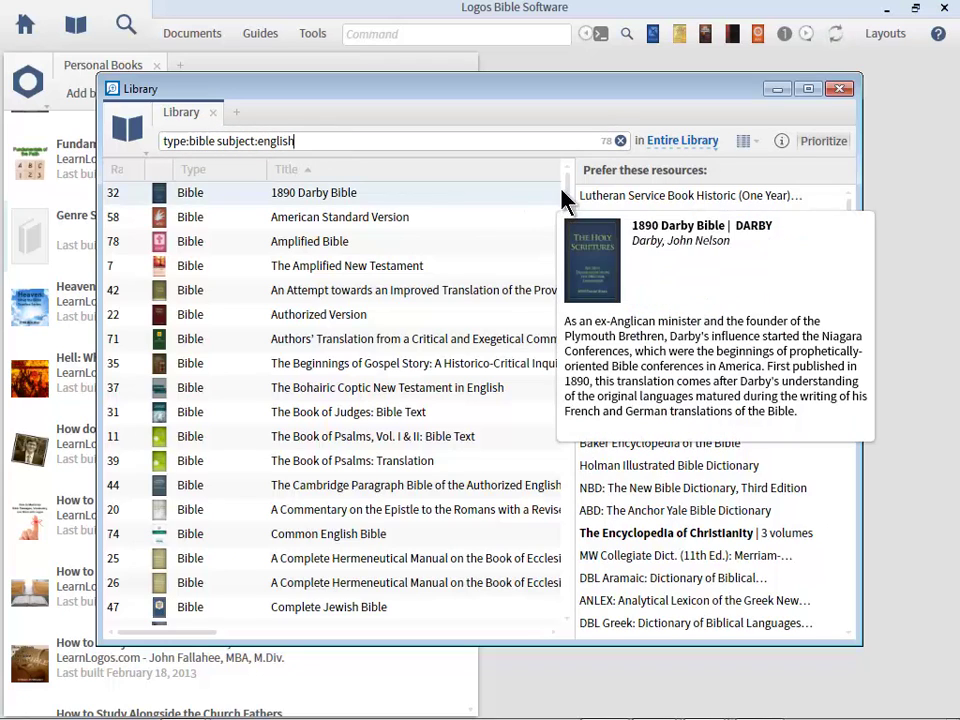
pyautogui.moveTo(562, 192)
pyautogui.mouseDown()
pyautogui.moveTo(561, 632)
pyautogui.moveTo(572, 171)
pyautogui.mouseUp()
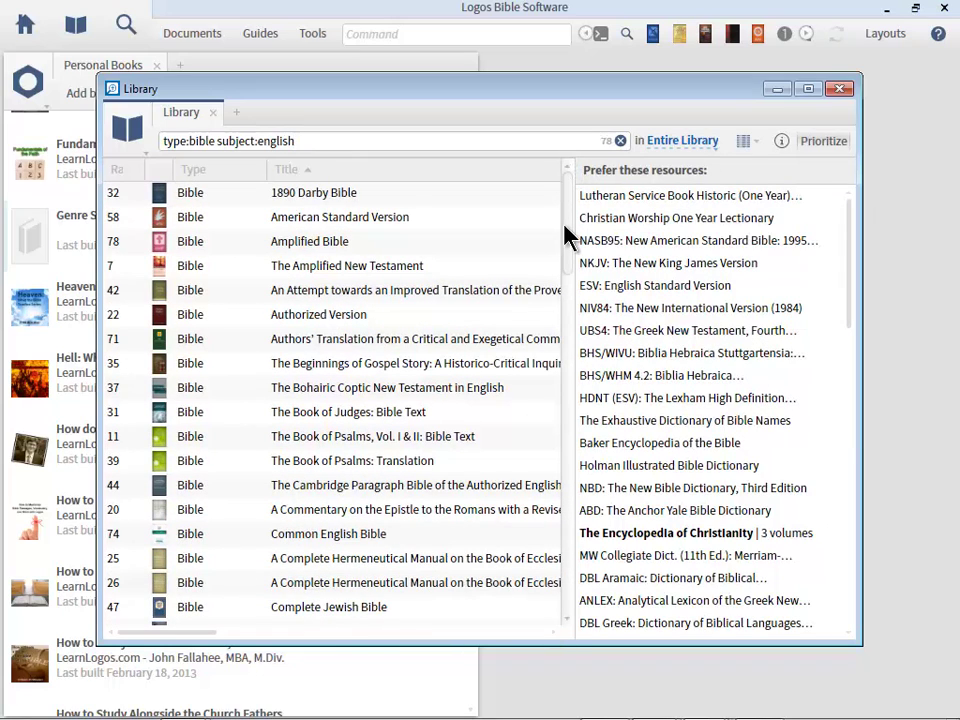
pyautogui.click(315, 140)
pyautogui.moveTo(277, 400)
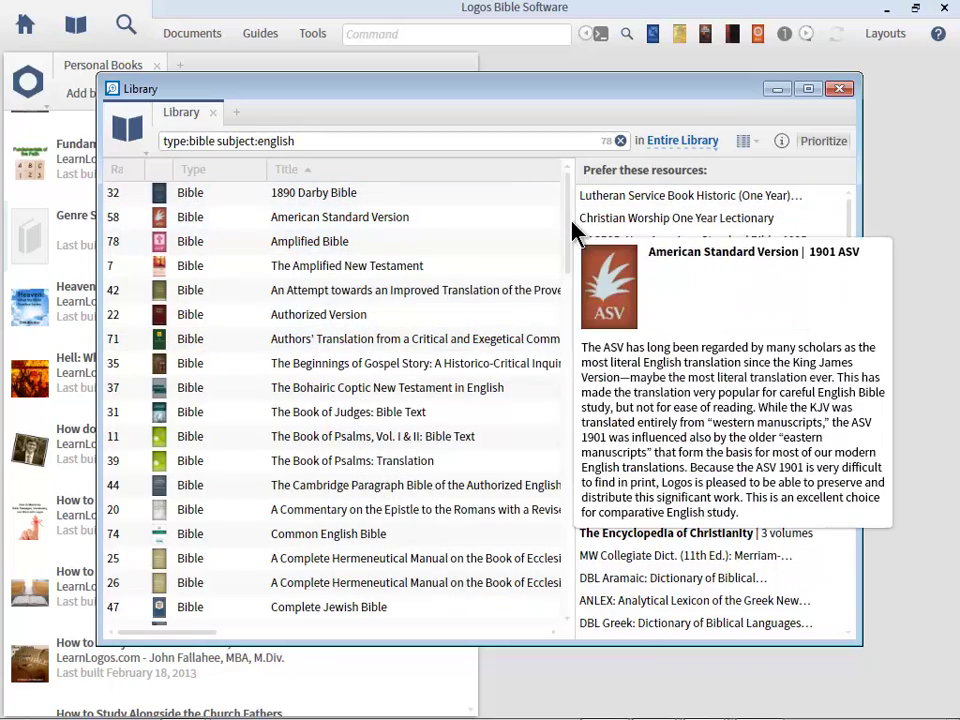
pyautogui.moveTo(571, 222)
pyautogui.mouseDown()
pyautogui.moveTo(571, 368)
pyautogui.moveTo(571, 235)
pyautogui.mouseUp()
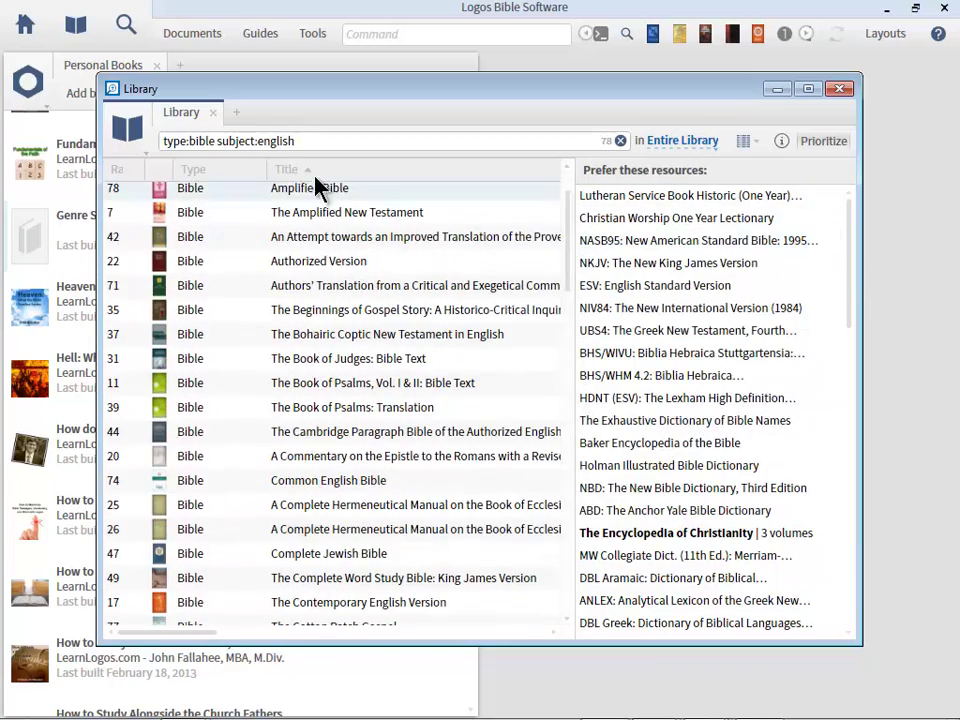
# Step: Add nasb to the library filter and place the New American Standard Bible: 1995 Update in the preferred resources below Christian Worship One Year Lectionary
pyautogui.click(302, 141)
pyautogui.write('nasb')
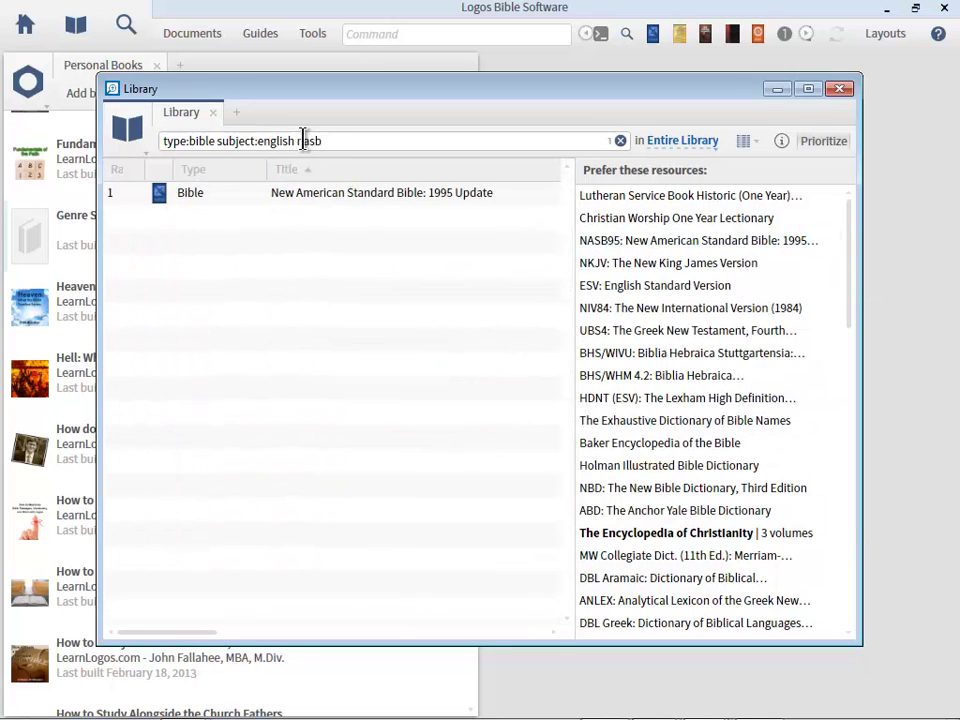
pyautogui.moveTo(320, 195); pyautogui.dragTo(625, 237)
# Step: Replace nasb with esv in the library filter and place the English Standard Version in the preferred resources below The New King James Version
pyautogui.click(317, 141)
pyautogui.click(315, 141)
pyautogui.press('BackSpace')
pyautogui.press('BackSpace')
pyautogui.press('BackSpace')
pyautogui.press('BackSpace')
pyautogui.write('esv')
pyautogui.moveTo(333, 195)
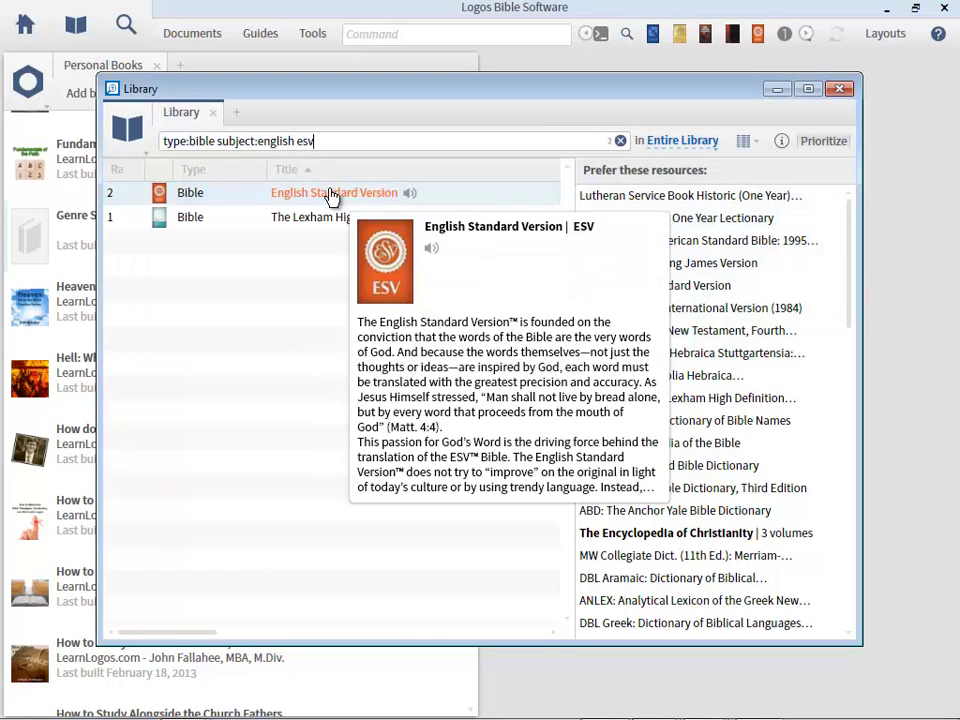
pyautogui.moveTo(333, 195); pyautogui.dragTo(656, 272)
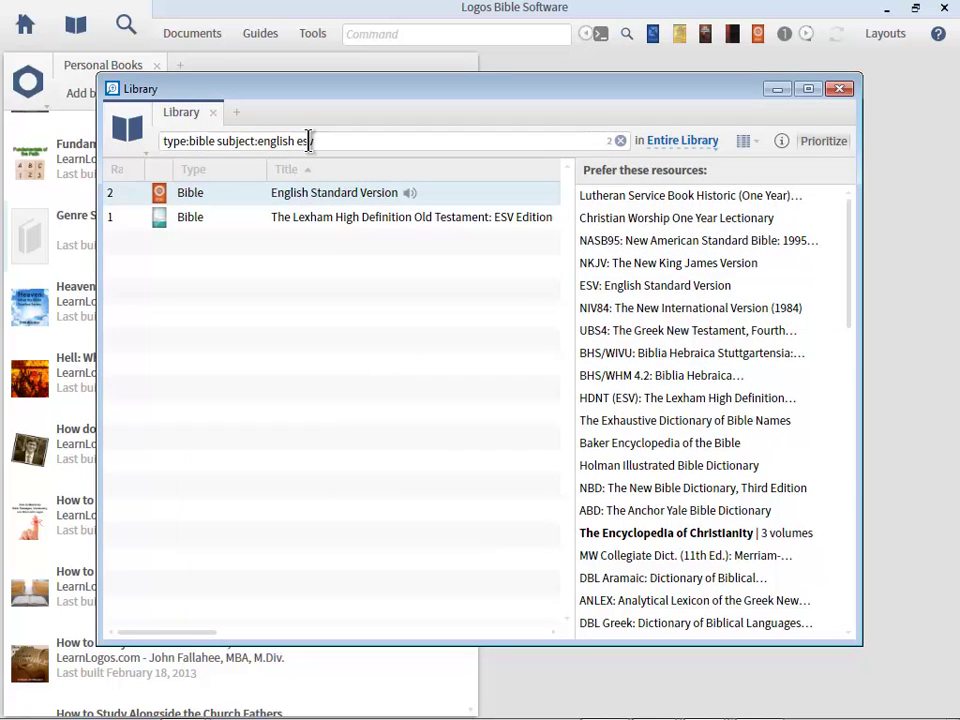
# Step: Replace esv with kjv in the library filter and place the Authorized Version in the preferred resources below the English Standard Version
pyautogui.tripleClick(309, 141)
pyautogui.press('End')
pyautogui.press('BackSpace')
pyautogui.press('BackSpace')
pyautogui.press('BackSpace')
pyautogui.write('kjv')
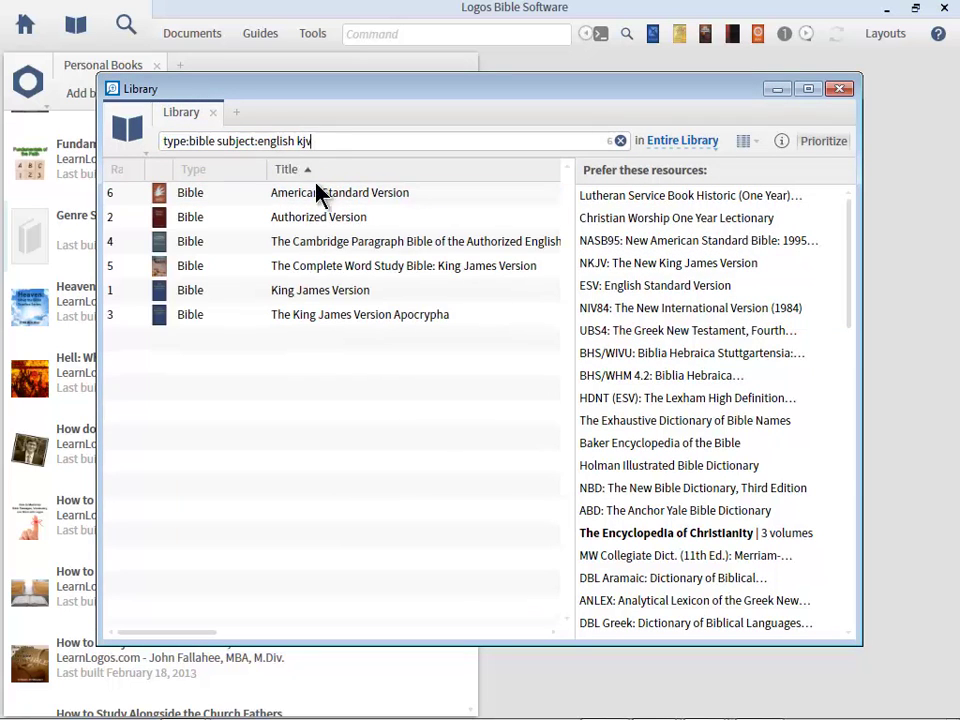
pyautogui.moveTo(318, 225)
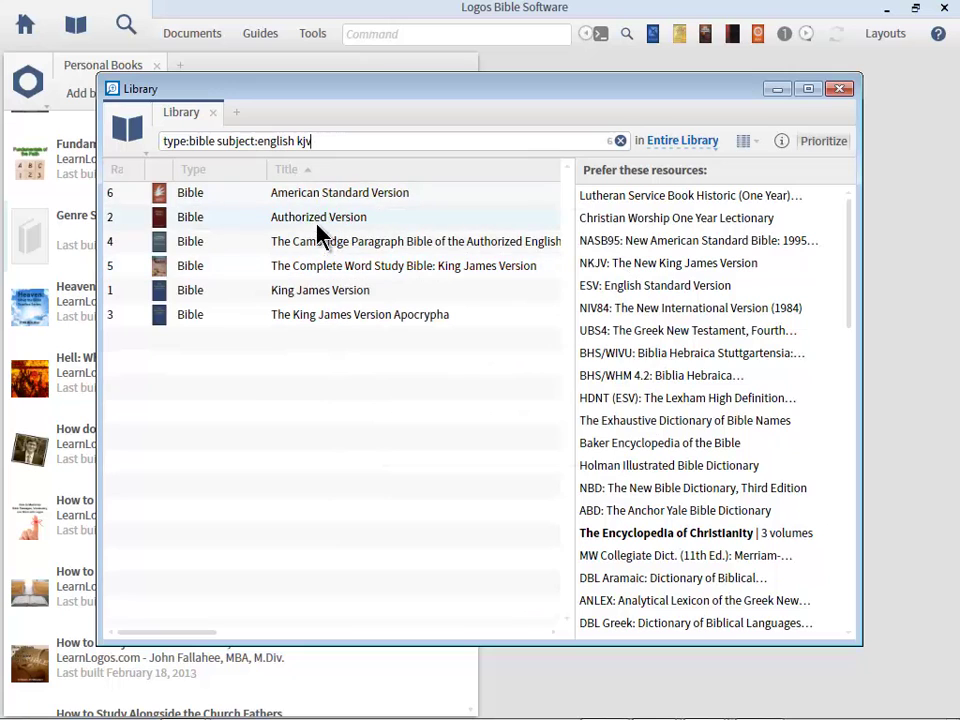
pyautogui.moveTo(315, 220); pyautogui.dragTo(611, 309)
# Step: Replace kjv with niv in the library filter and place The New International Version (1984) in the preferred resources below the Authorized Version
pyautogui.tripleClick(305, 141)
pyautogui.doubleClick(305, 141)
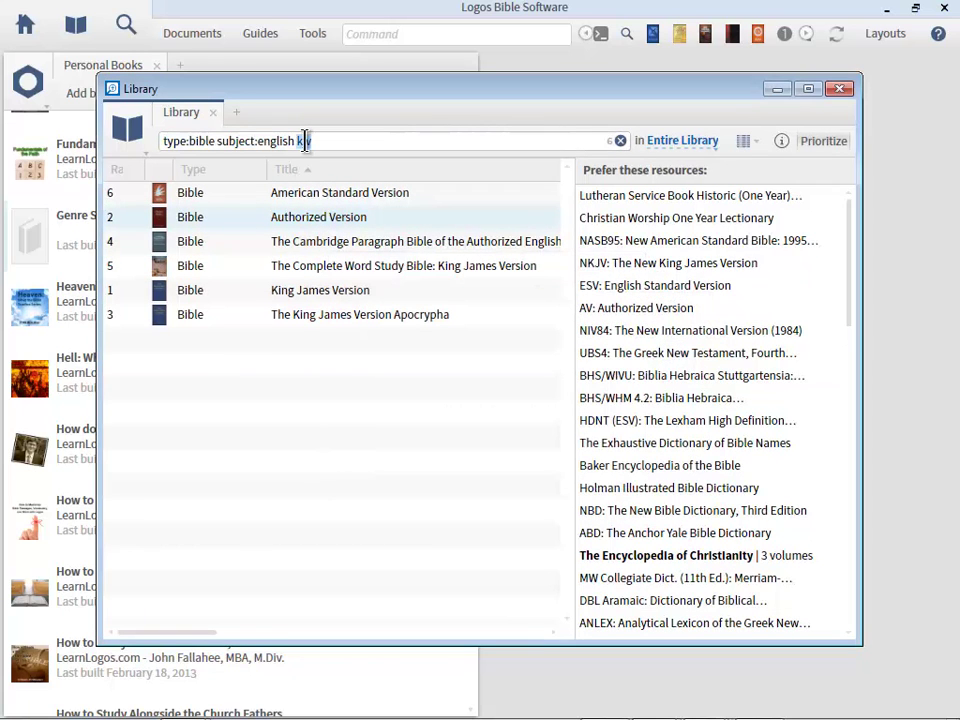
pyautogui.write('niv')
pyautogui.moveTo(354, 242); pyautogui.dragTo(645, 316)
# Step: Replace niv with nlt in the library filter and place the New Living Translation in the preferred resources above The New International Version (1984)
pyautogui.click(305, 141)
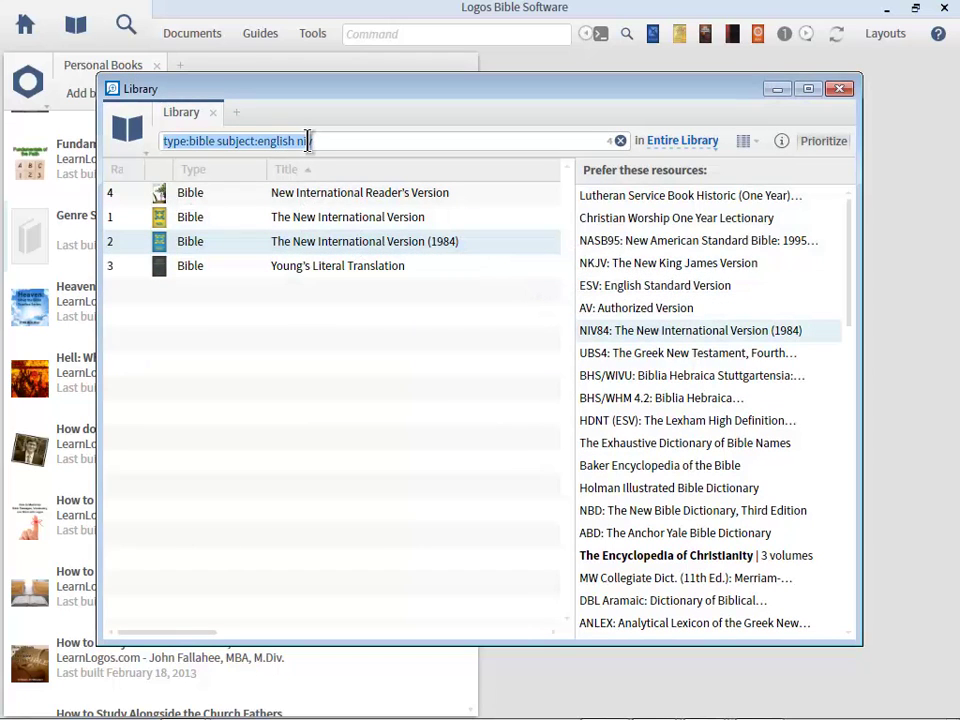
pyautogui.doubleClick(305, 141)
pyautogui.write('nlt')
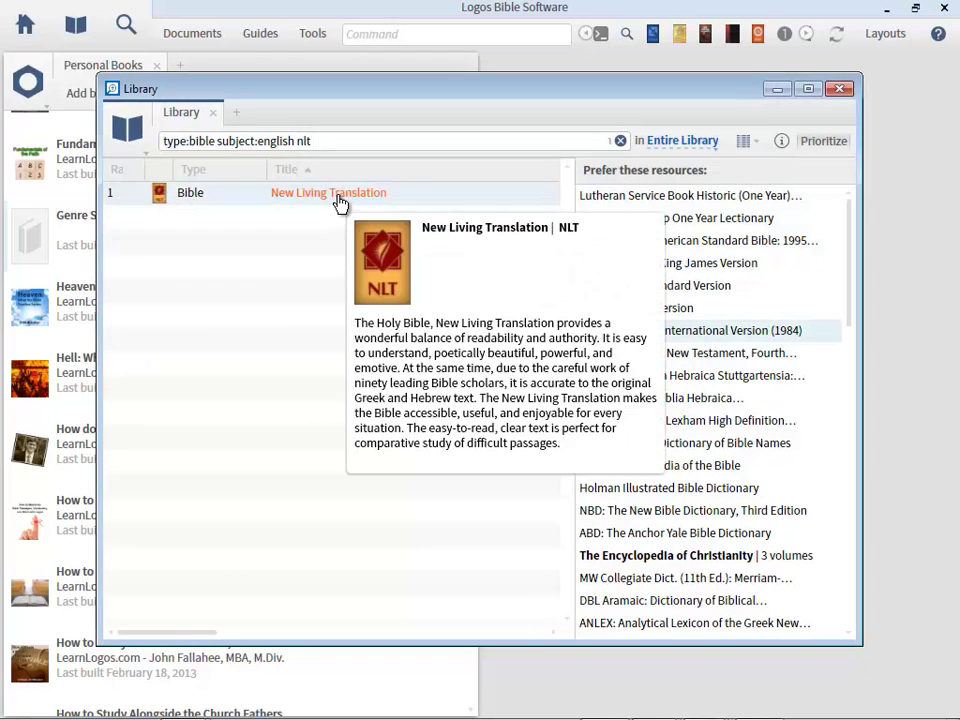
pyautogui.moveTo(336, 198); pyautogui.dragTo(683, 331)
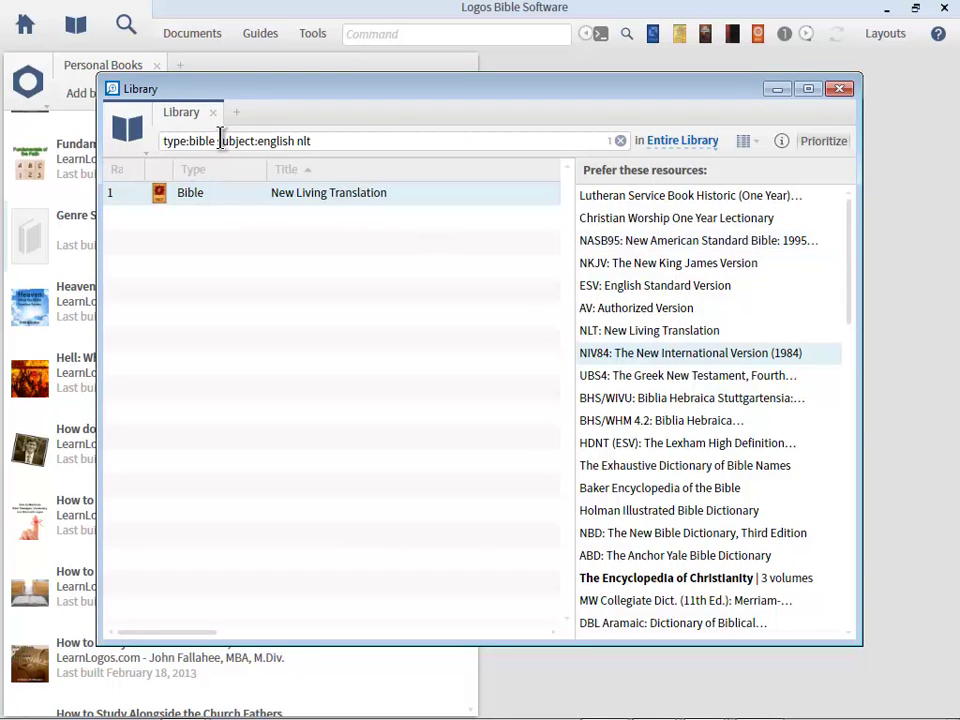
# Step: Replace the Bible filter with type:lexicon subject:hebrew and browse the listed Hebrew lexicons
pyautogui.click(305, 140)
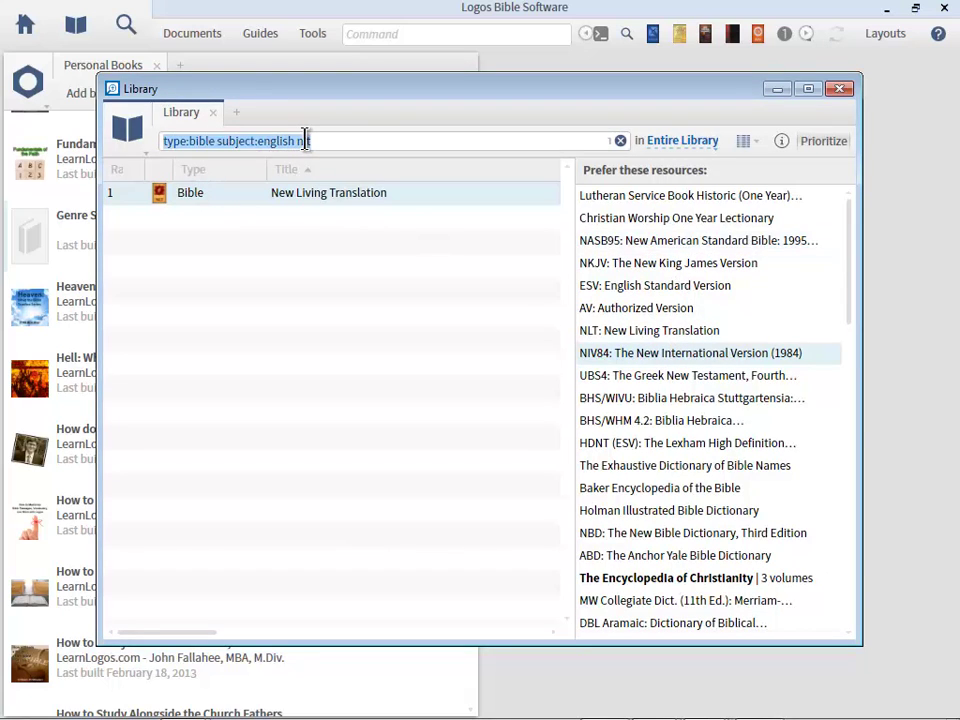
pyautogui.click(305, 140)
pyautogui.press('BackSpace')
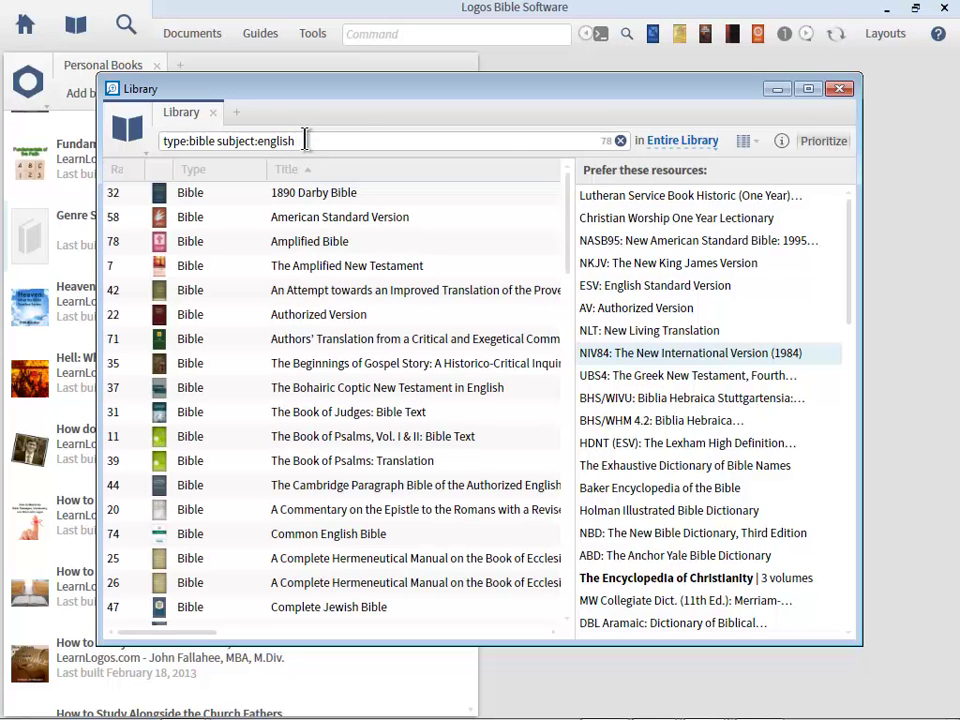
pyautogui.moveTo(312, 342)
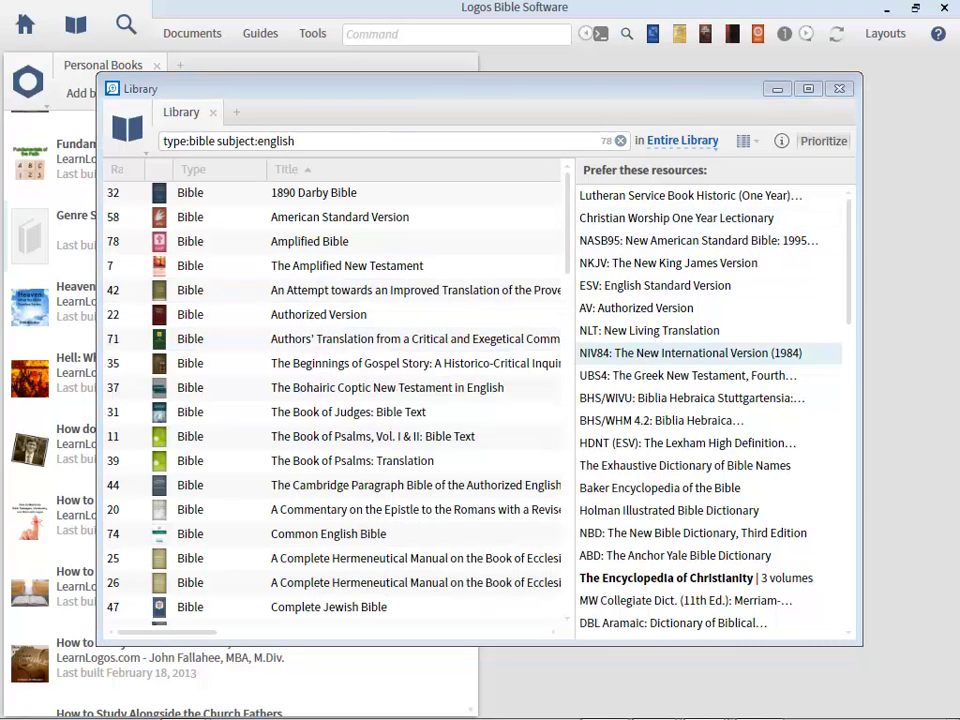
pyautogui.click(326, 140)
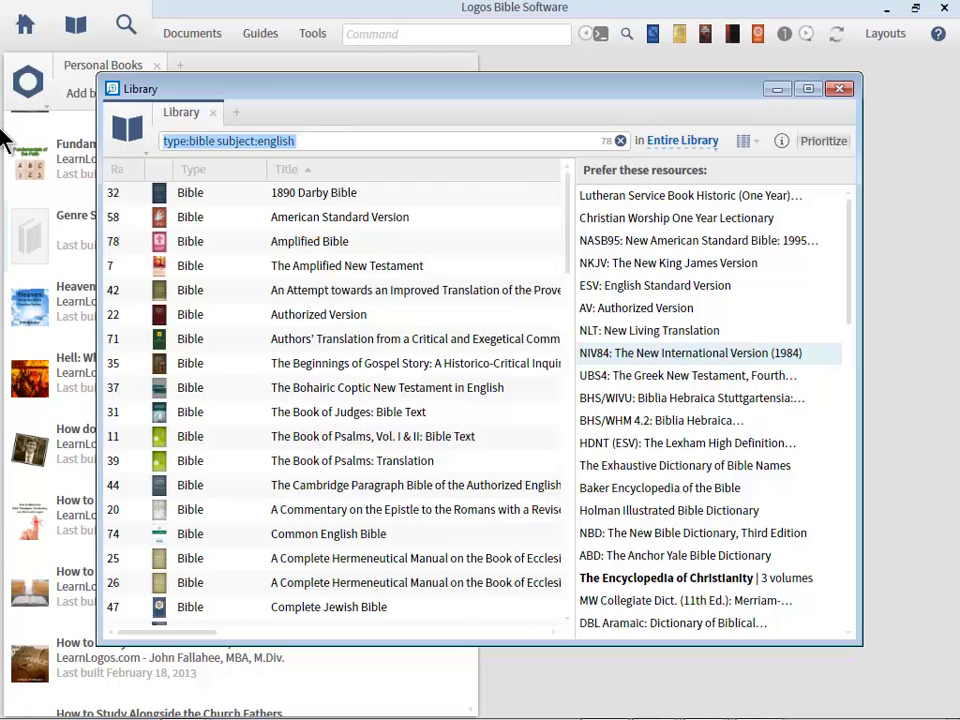
pyautogui.write('type:lexicon subject:hebrew')
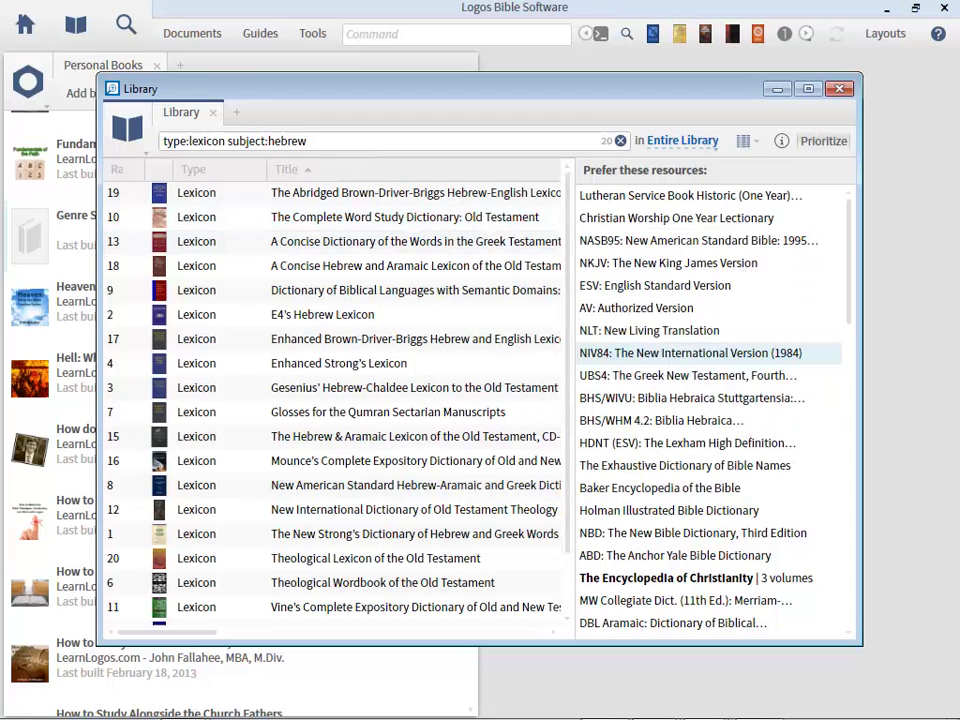
pyautogui.scroll(-1, 571, 265)
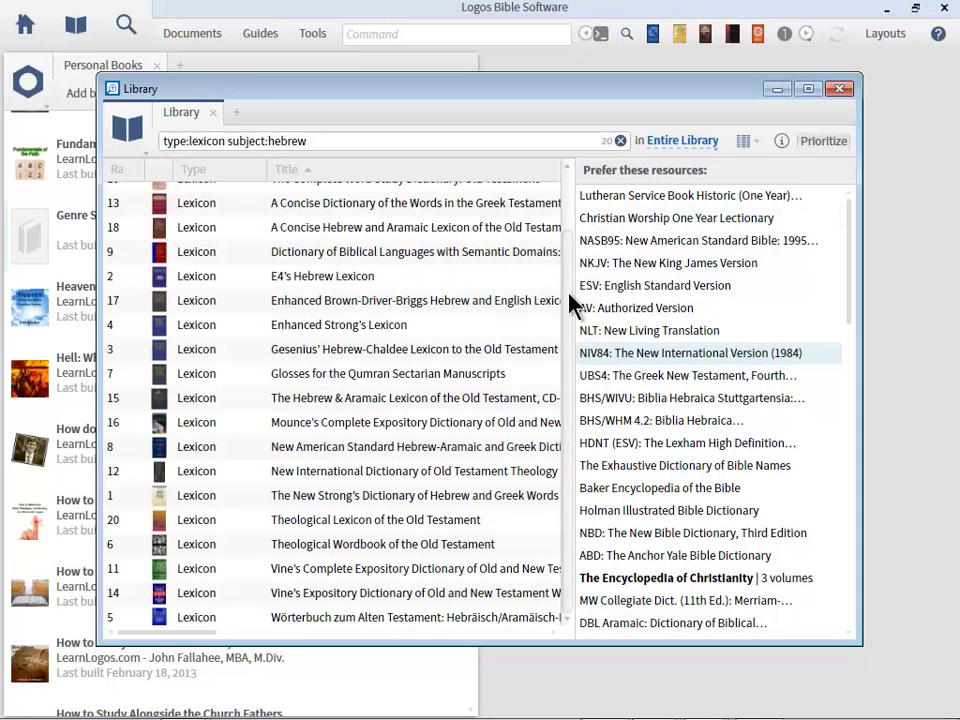
pyautogui.scroll(2, 579, 190)
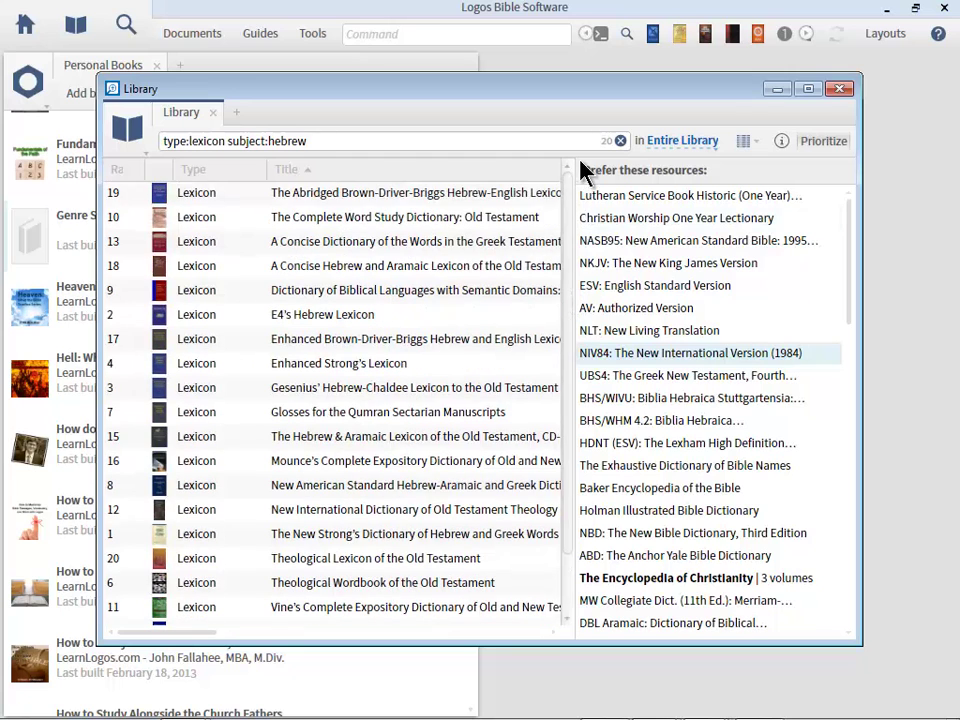
# Step: Arrange the preferred resources so that the DBL Hebrew dictionary ranks directly above A Concise Hebrew and Aramaic Lexicon of the Old Testament
pyautogui.moveTo(438, 226)
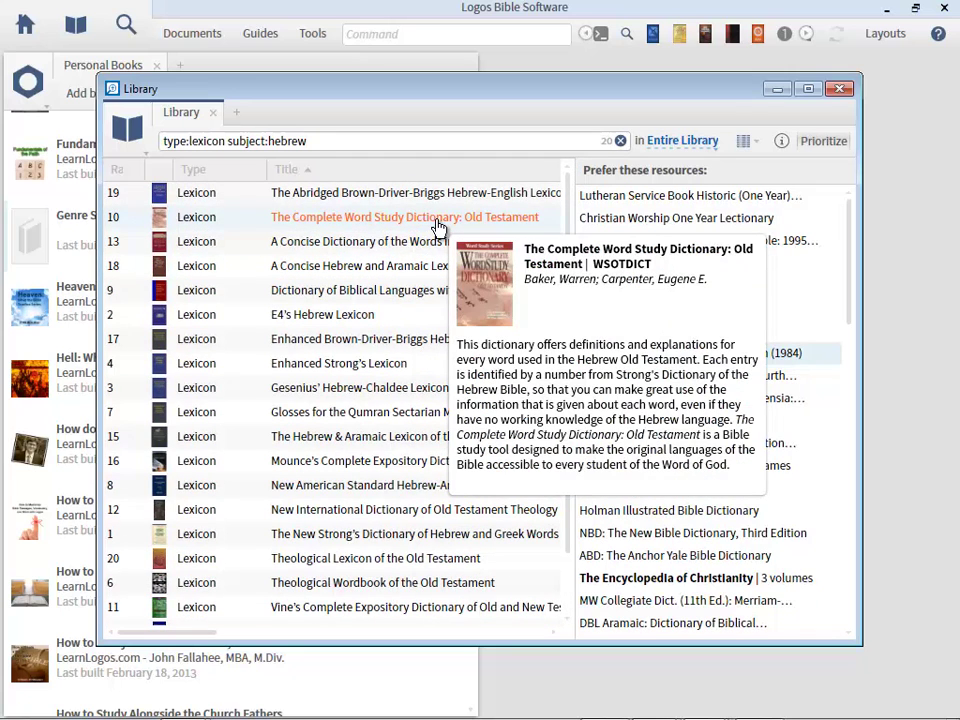
pyautogui.moveTo(343, 298)
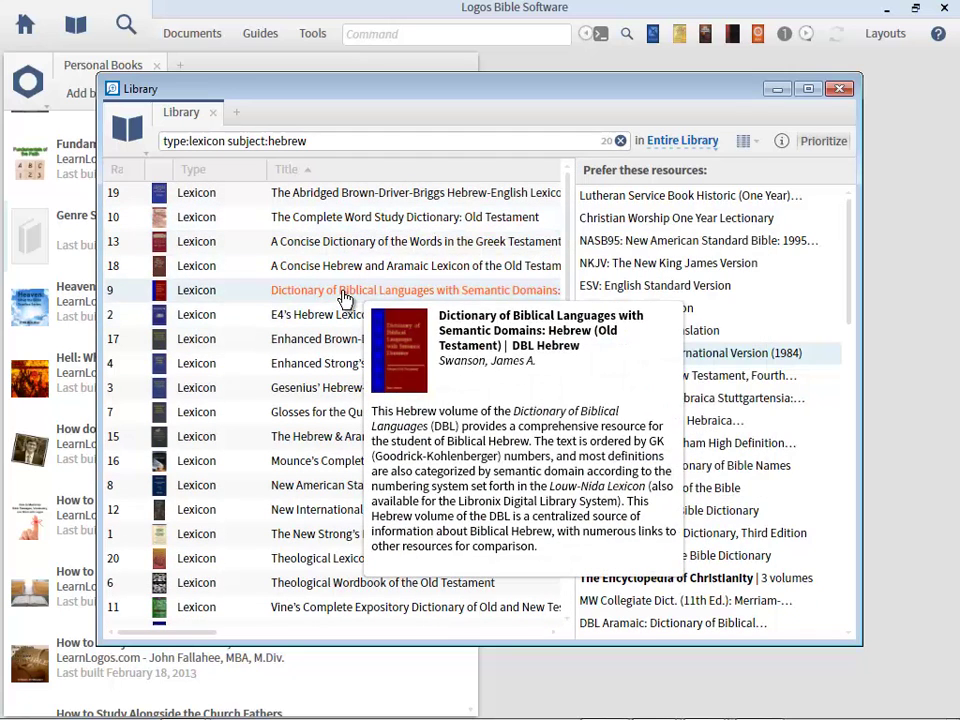
pyautogui.moveTo(343, 298); pyautogui.dragTo(621, 326)
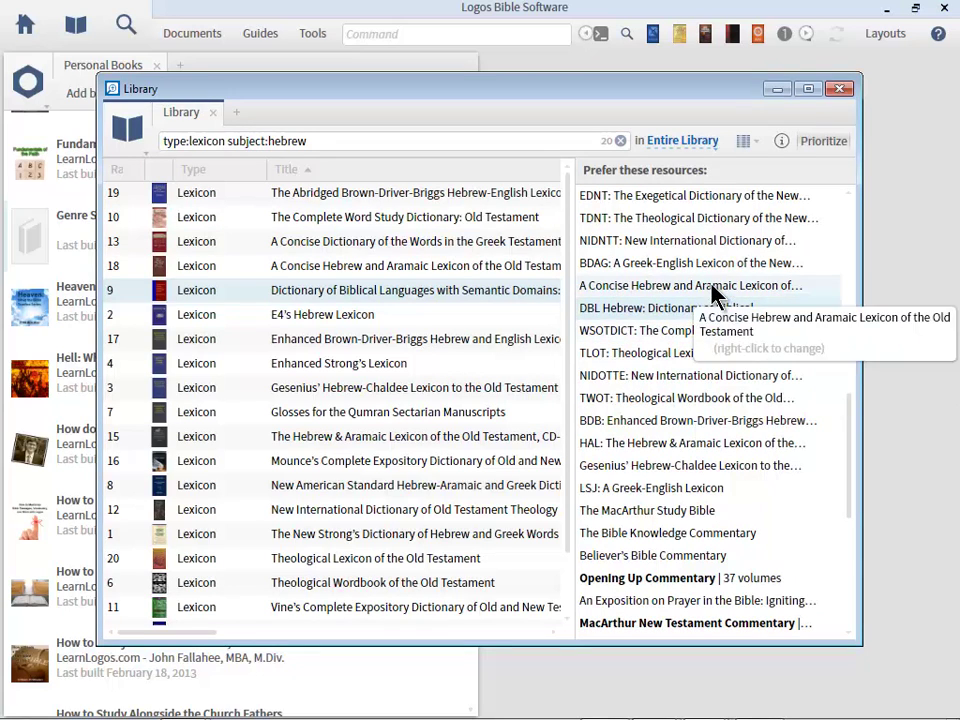
pyautogui.moveTo(711, 287); pyautogui.dragTo(712, 318)
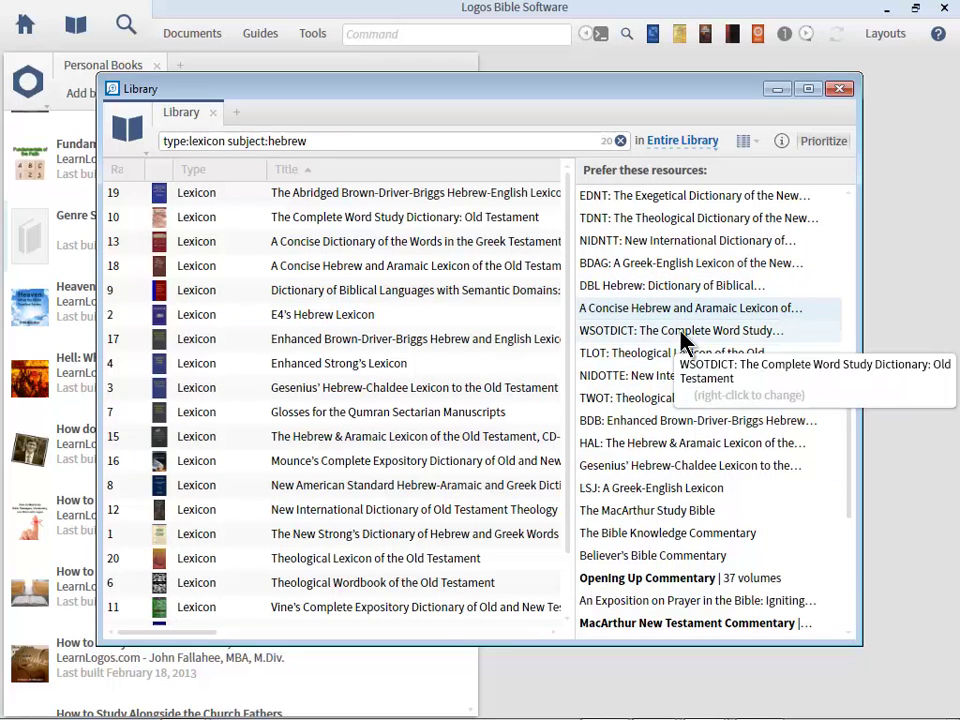
# Step: Look up the Hebrew lexicons one after another by adding tlot, twot, bdb and hal to the library filter
pyautogui.click(344, 143)
pyautogui.write('tlot')
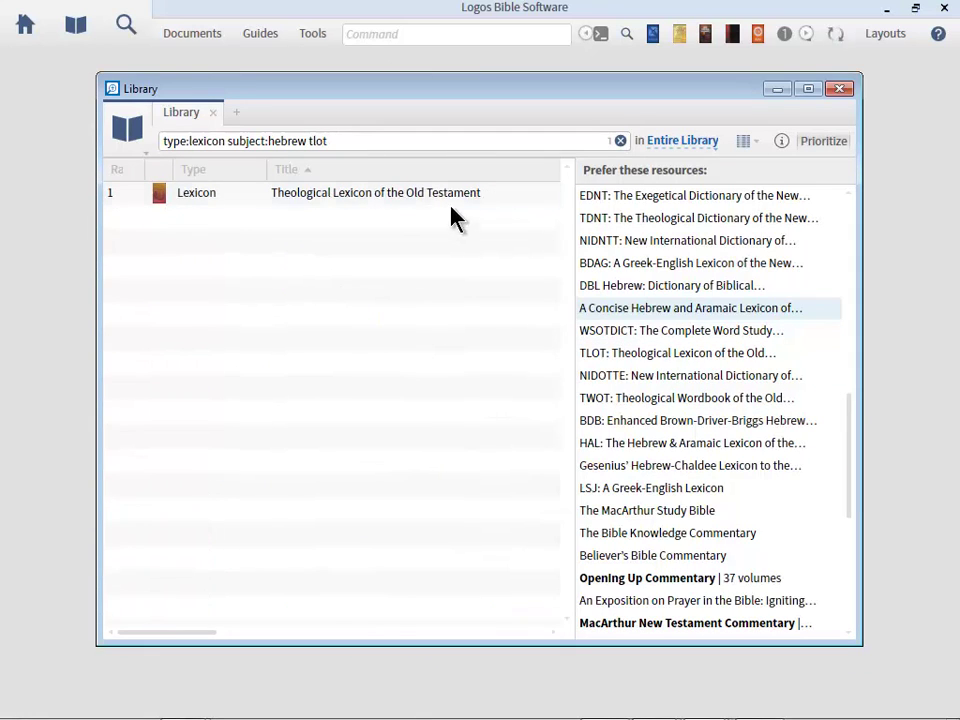
pyautogui.moveTo(413, 201)
pyautogui.doubleClick(313, 141)
pyautogui.write('twot')
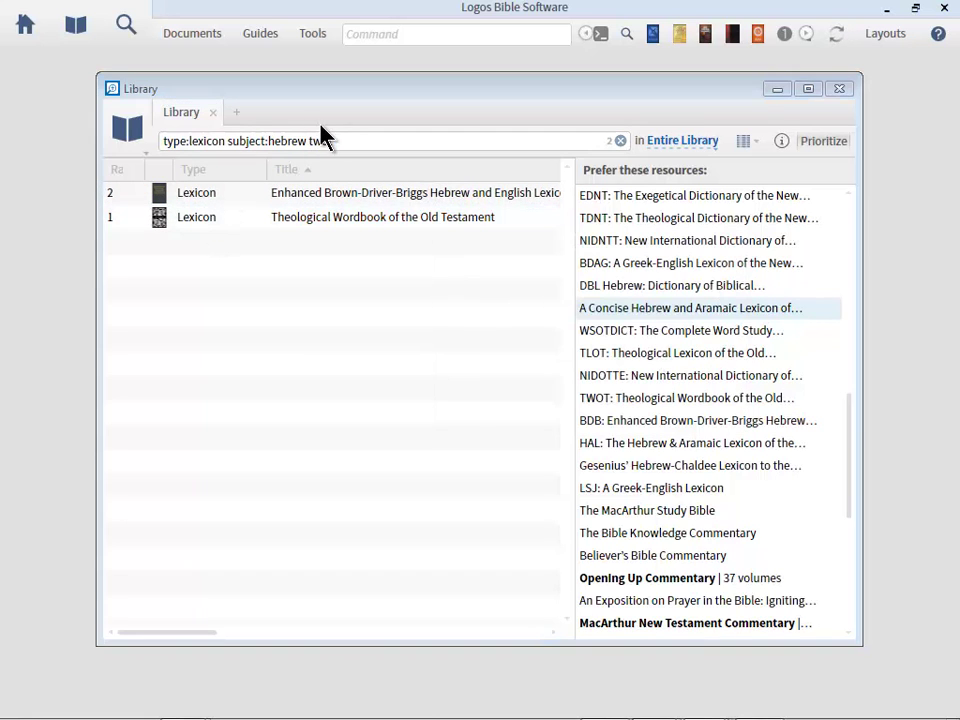
pyautogui.doubleClick(320, 141)
pyautogui.write('bdb')
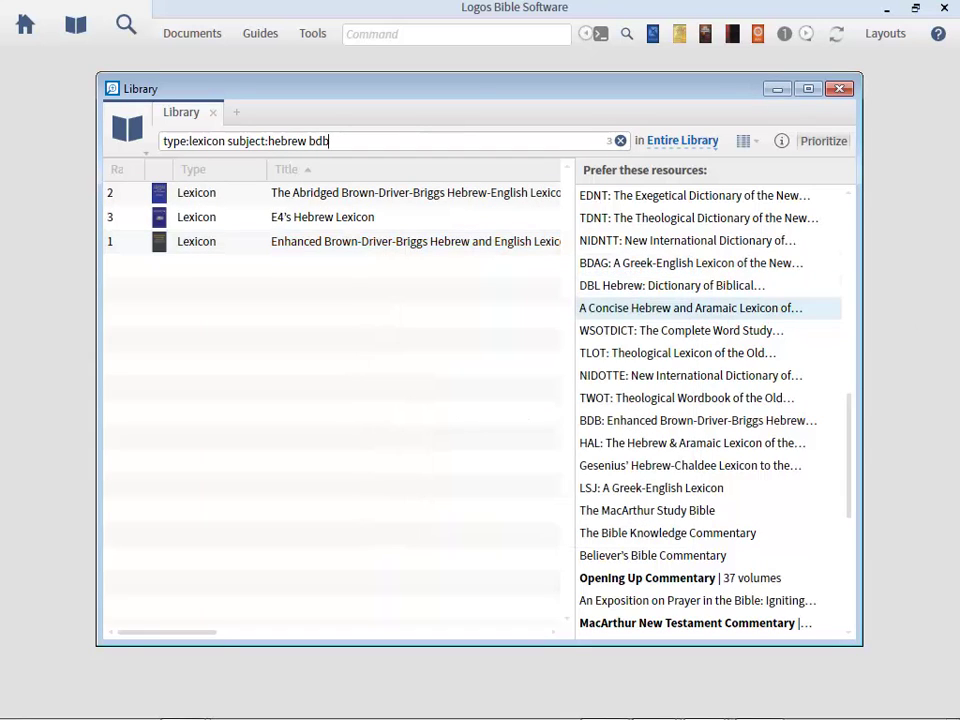
pyautogui.doubleClick(320, 141)
pyautogui.write('hal')
pyautogui.moveTo(393, 201)
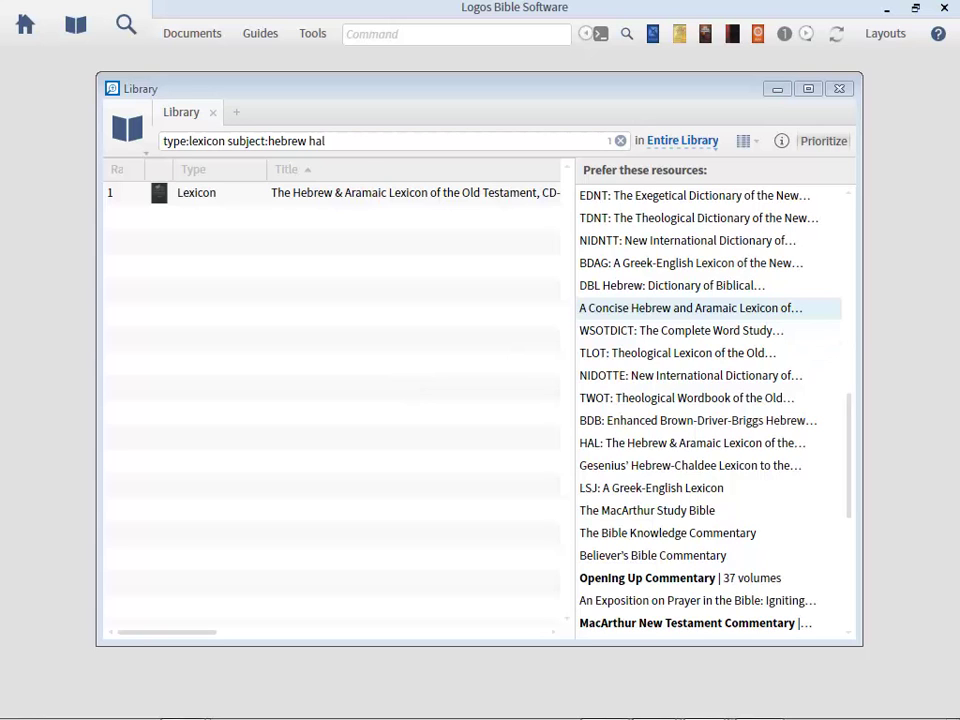
# Step: Filter the library with type:lexicon subject:greek and browse the listed Greek lexicons
pyautogui.moveTo(349, 141); pyautogui.dragTo(2, 147)
pyautogui.write('type:lexicon subject:greek')
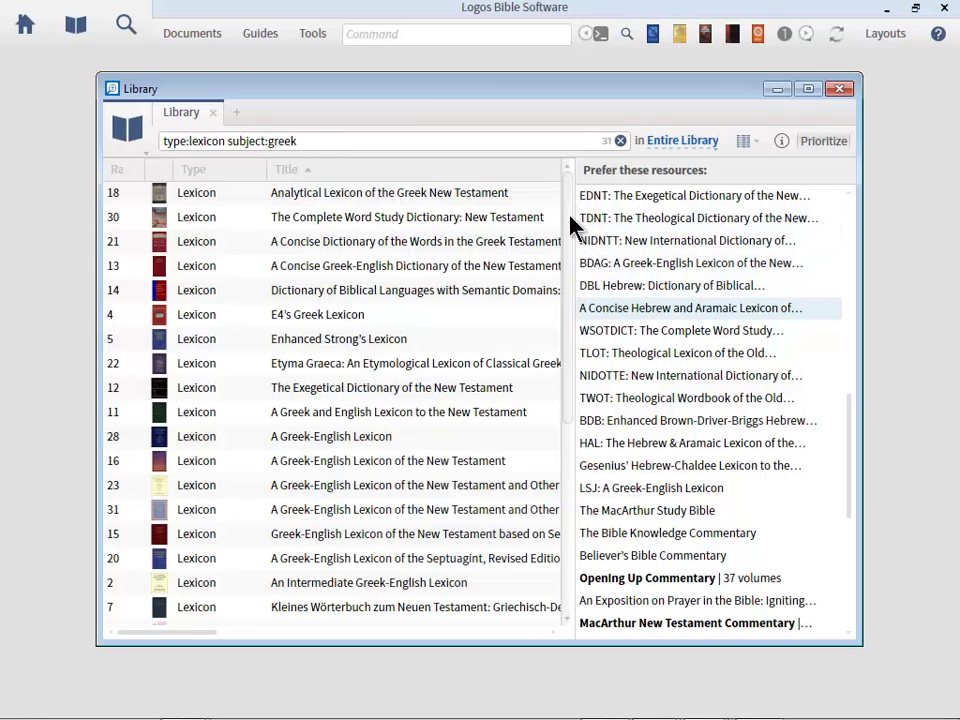
pyautogui.scroll(-5, 573, 226)
pyautogui.scroll(5, 553, 197)
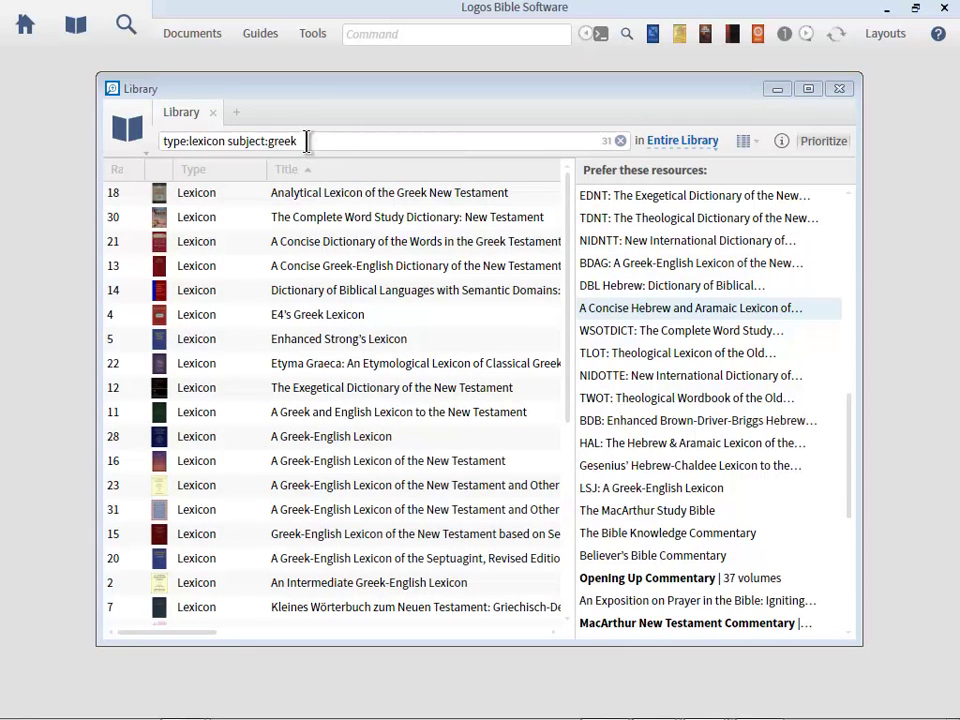
# Step: Filter the library with type:encyclopedia, without a quotation mark, and browse the listed encyclopedias
pyautogui.moveTo(352, 145); pyautogui.dragTo(3, 130)
pyautogui.write('type:"encyclopedia')
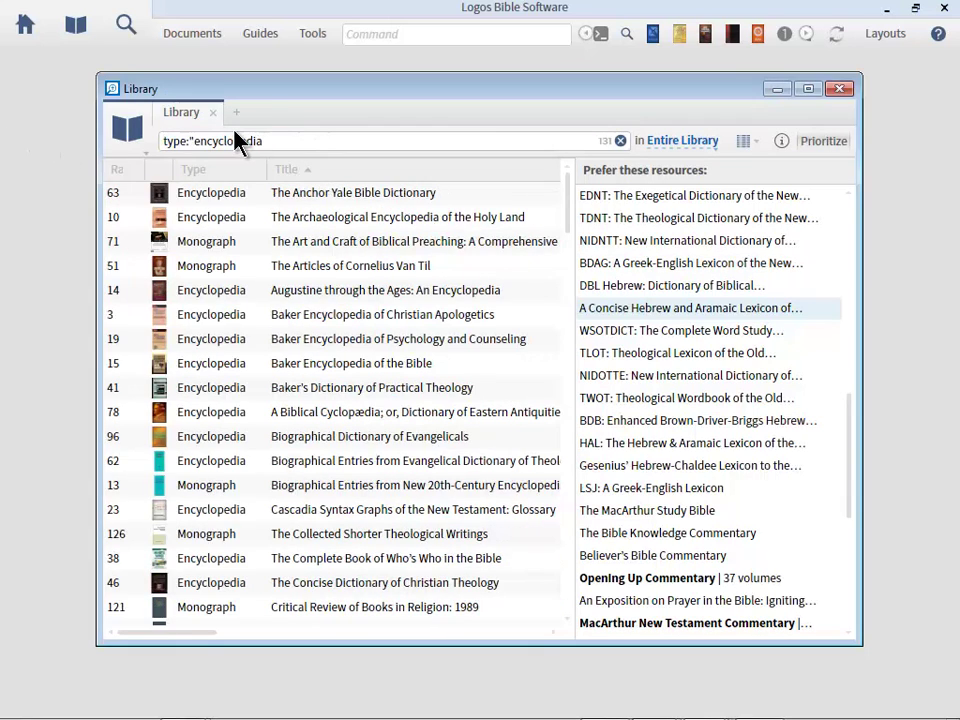
pyautogui.click(192, 141)
pyautogui.press('BackSpace')
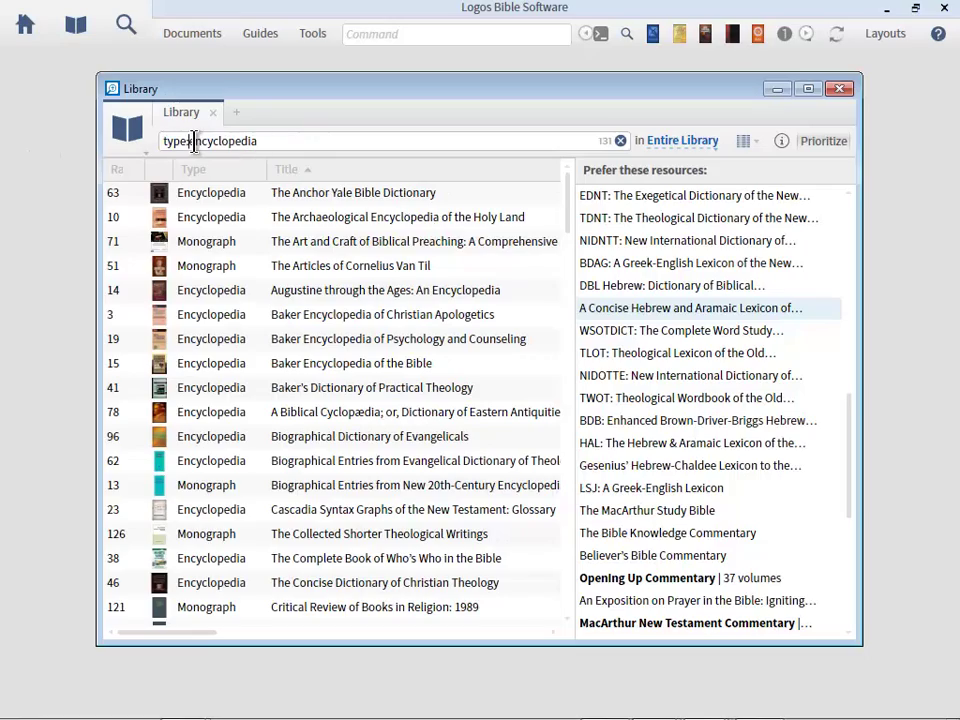
pyautogui.moveTo(568, 195); pyautogui.dragTo(561, 77)
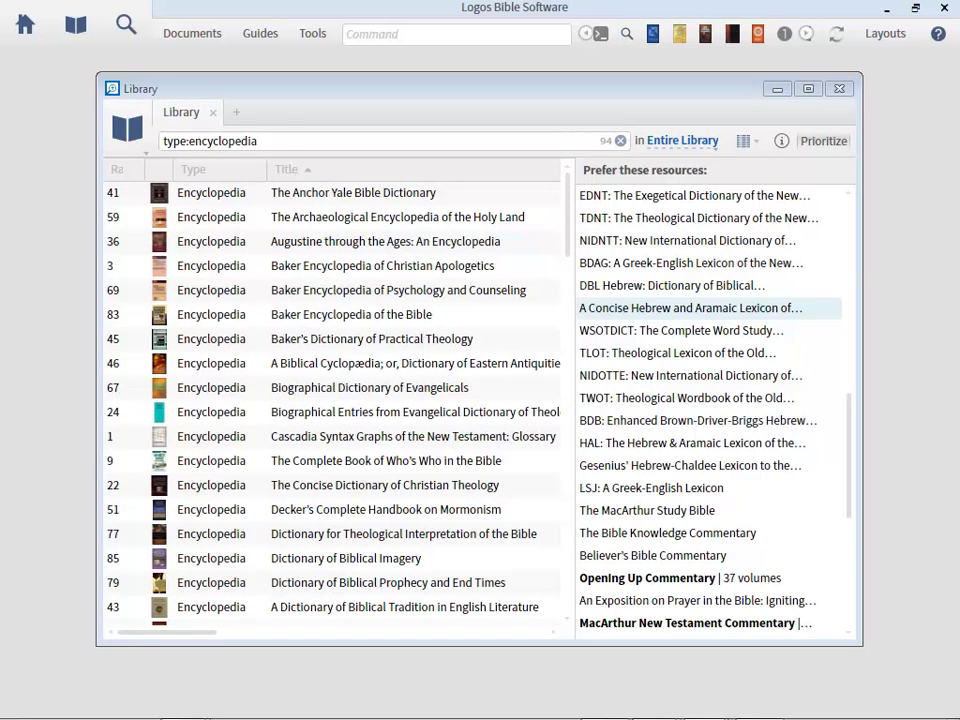
# Step: Filter the library with Type:"Bible Commentary" and hide the list of preferred resources
pyautogui.moveTo(283, 141); pyautogui.dragTo(2, 141)
pyautogui.write('Type:"Bible Commentary"')
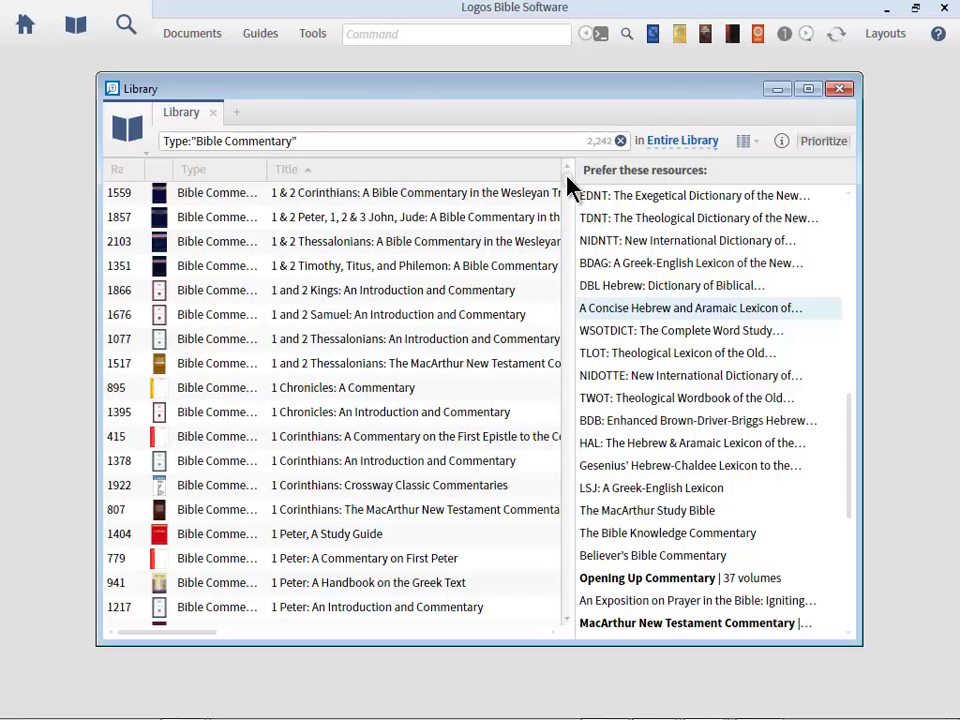
pyautogui.click(810, 141)
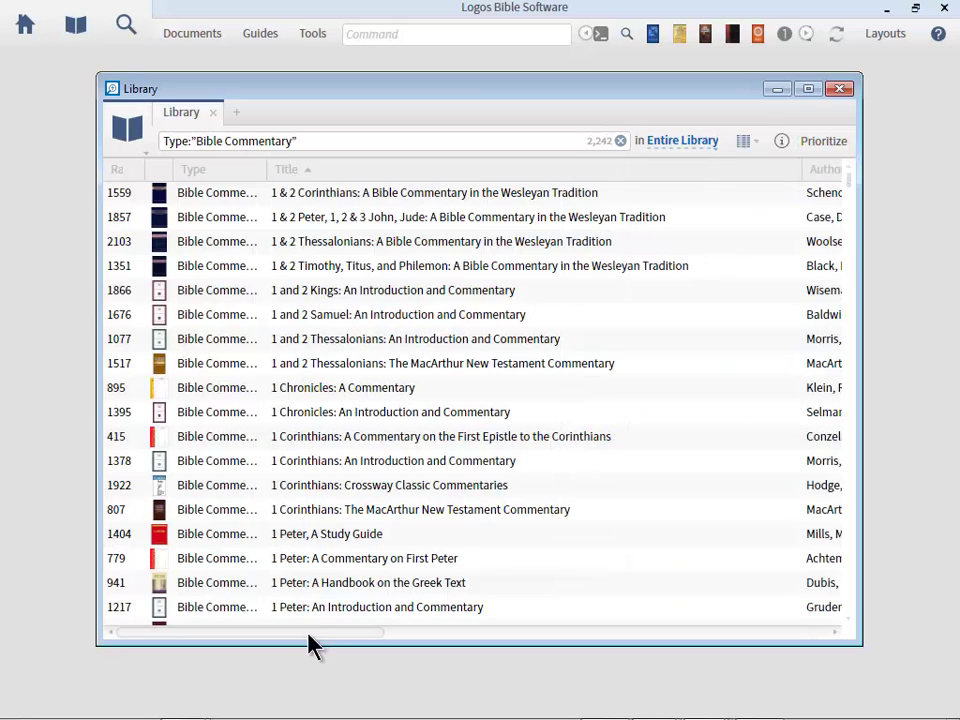
# Step: Set the library to Details view and have the Series column included among the displayed columns
pyautogui.click(742, 142)
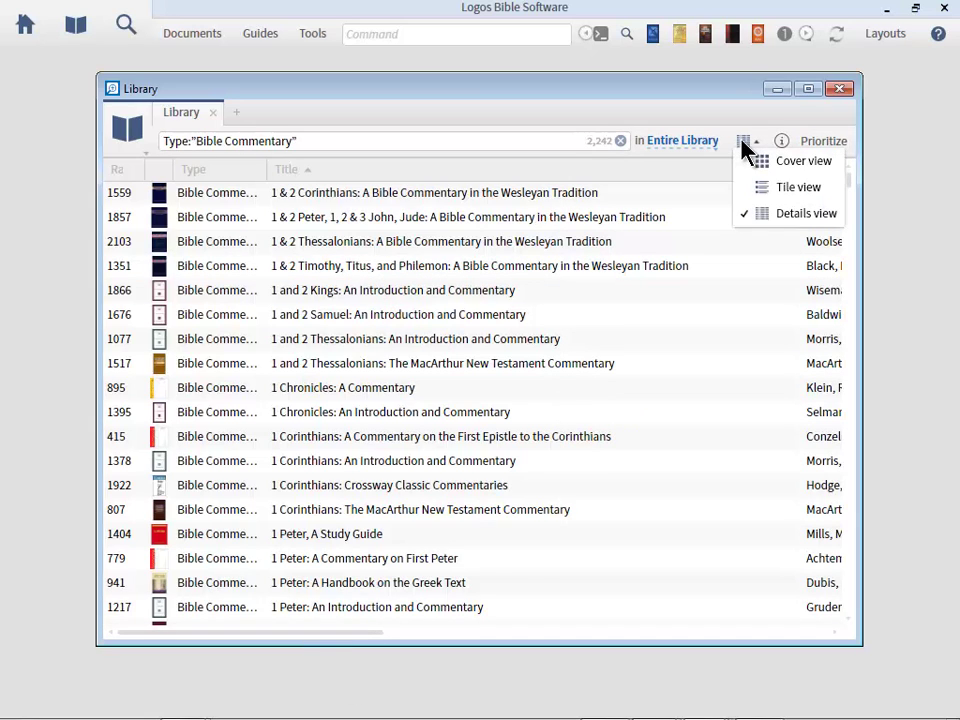
pyautogui.click(795, 216)
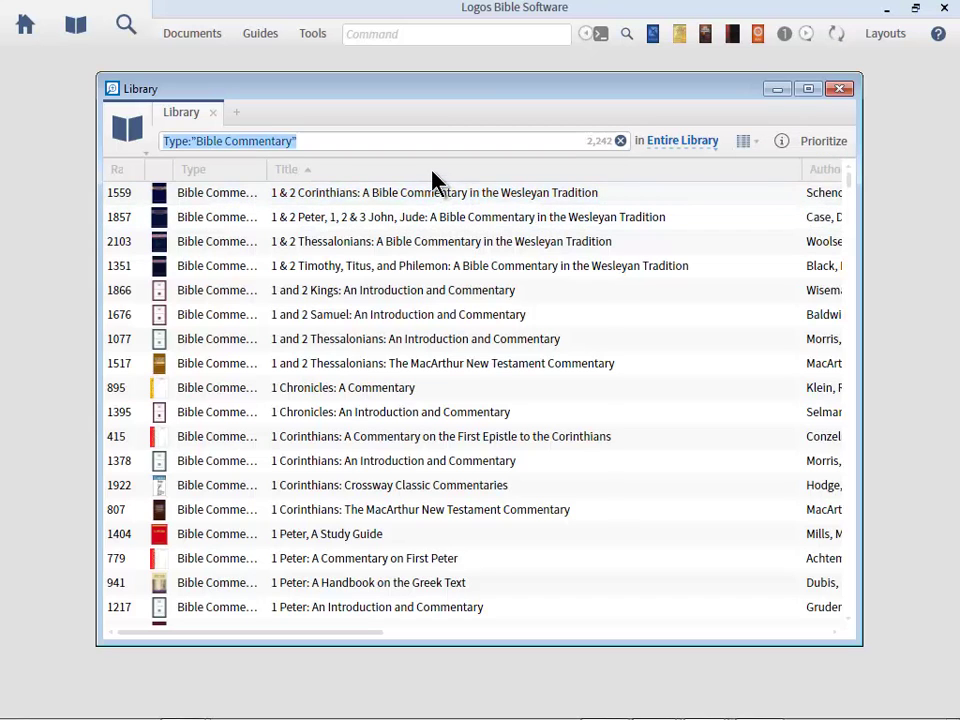
pyautogui.rightClick(433, 174)
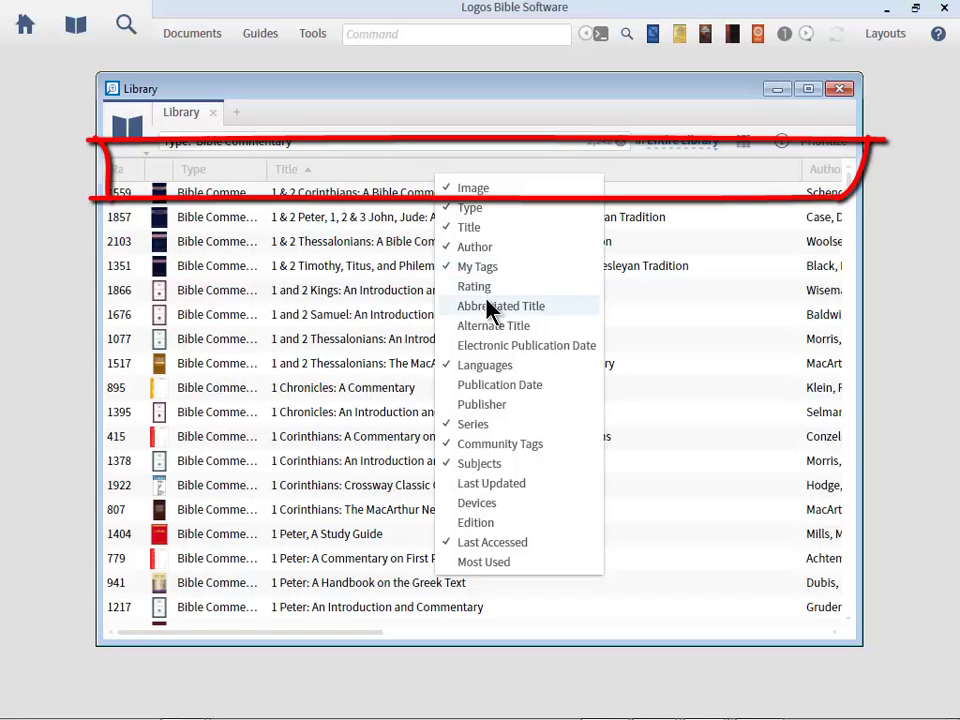
pyautogui.click(458, 430)
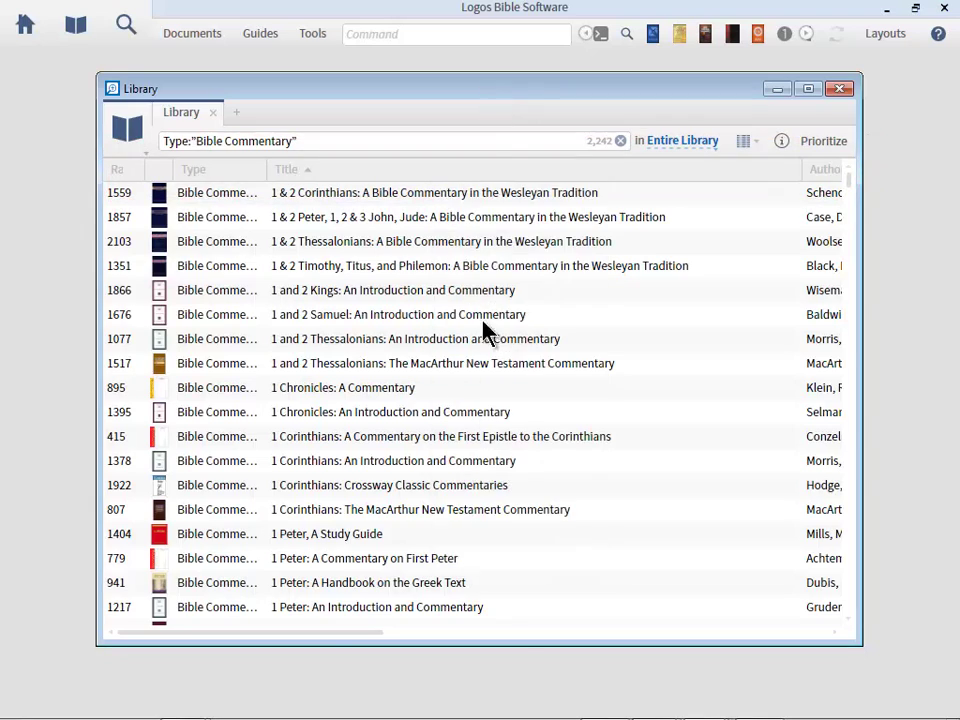
# Step: Group the Bible commentaries by series and return to the start of the columns to see the series names
pyautogui.moveTo(349, 636); pyautogui.dragTo(674, 632)
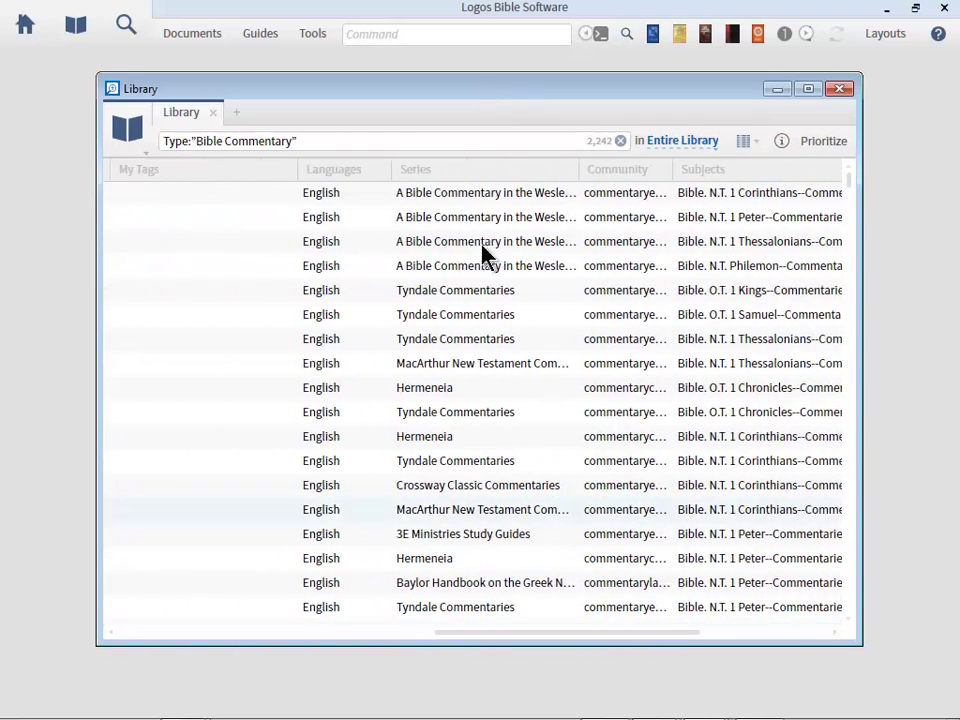
pyautogui.click(445, 172)
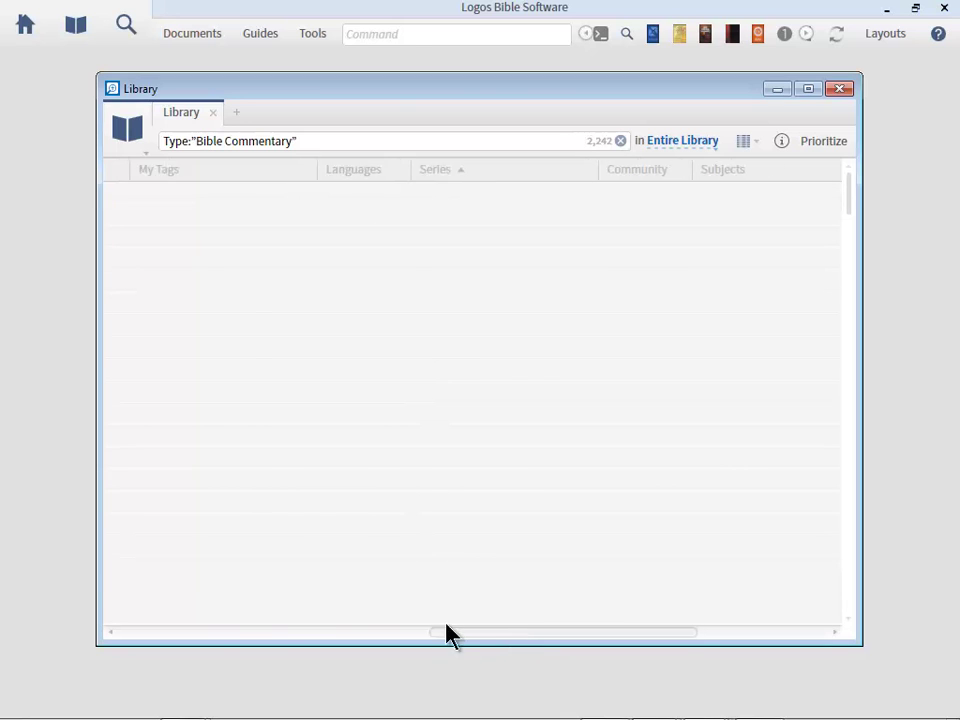
pyautogui.moveTo(447, 635); pyautogui.dragTo(103, 628)
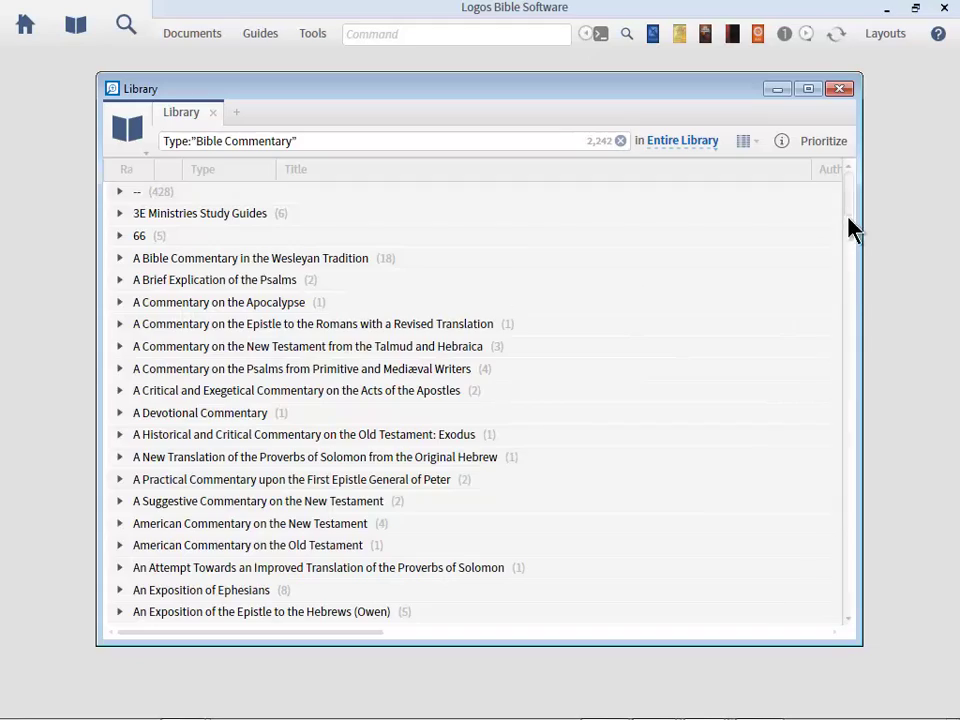
# Step: Look through the list of commentary series, checking the volumes under Pillar New Testament Commentary, and return to the start of the list
pyautogui.moveTo(848, 228); pyautogui.dragTo(859, 448)
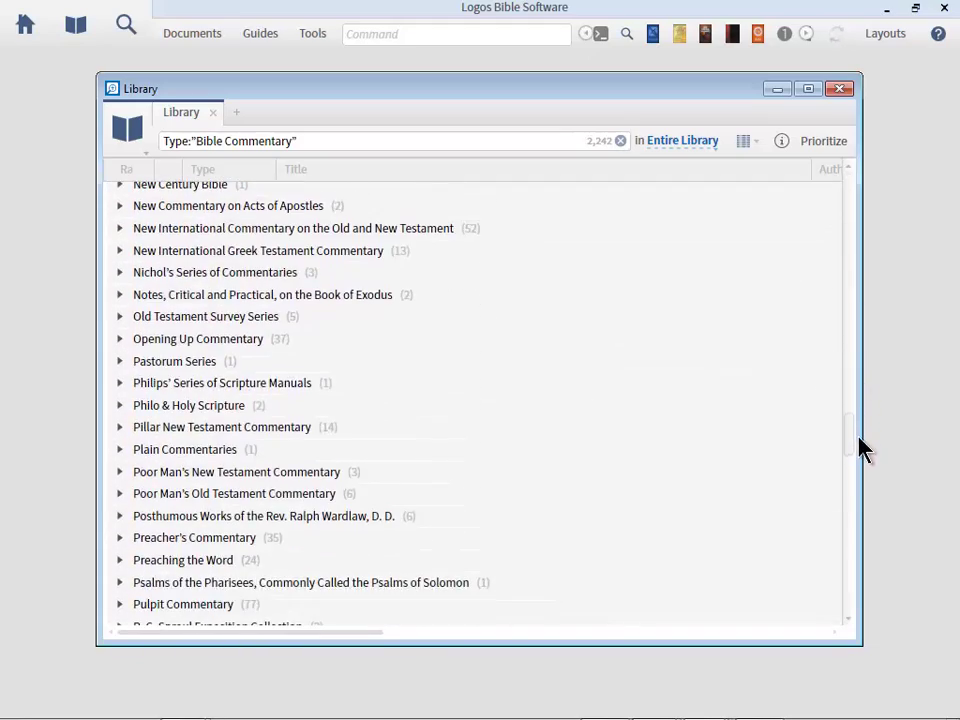
pyautogui.click(119, 427)
pyautogui.moveTo(846, 422)
pyautogui.mouseDown()
pyautogui.moveTo(855, 455)
pyautogui.moveTo(852, 436)
pyautogui.mouseUp()
pyautogui.click(125, 266)
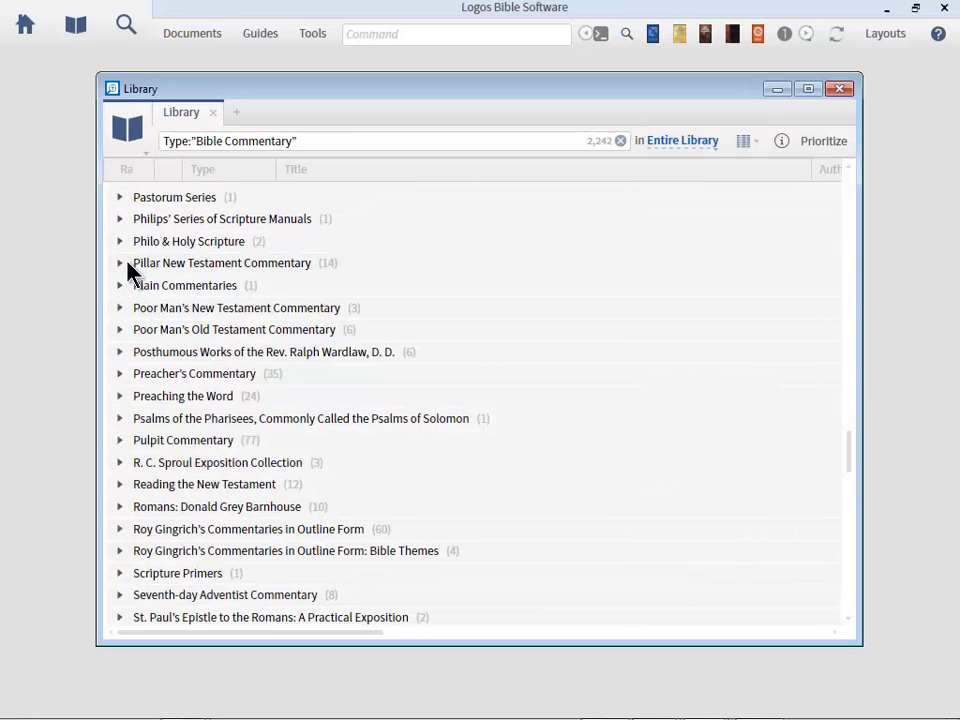
pyautogui.moveTo(851, 454); pyautogui.dragTo(850, 508)
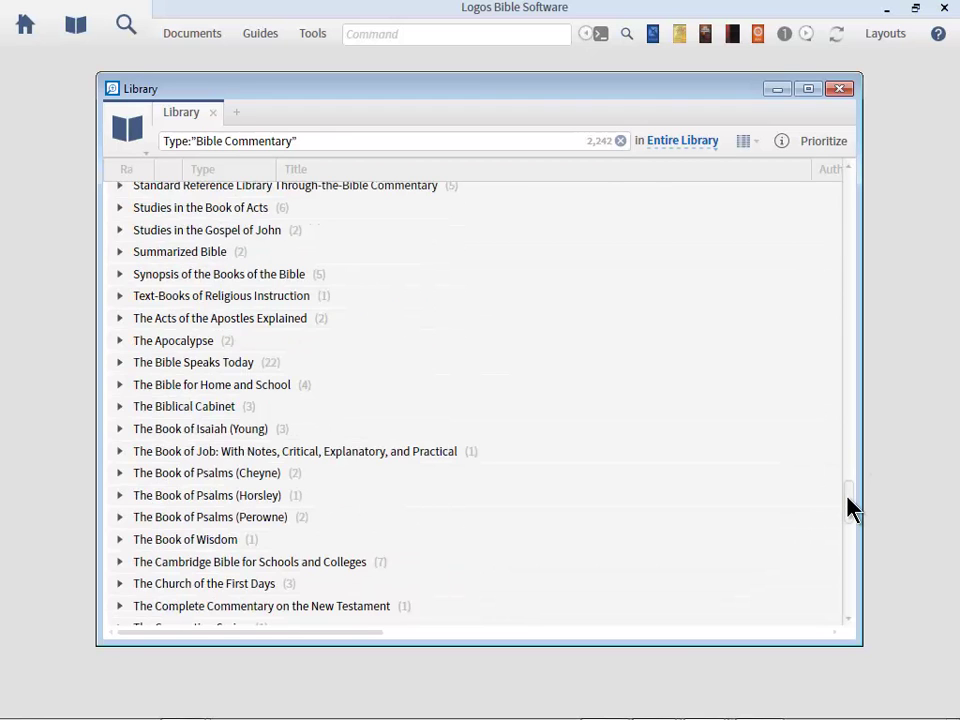
pyautogui.moveTo(851, 508); pyautogui.dragTo(853, 146)
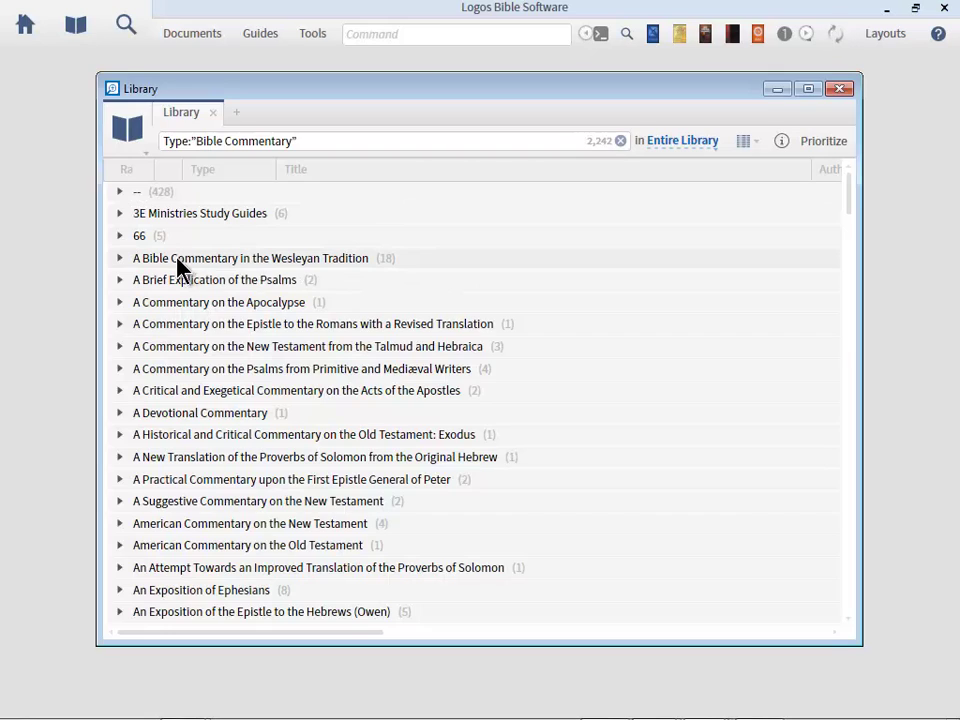
# Step: Show the list of preferred resources beside the library and expand the Pillar New Testament Commentary series to list its volumes
pyautogui.moveTo(852, 248); pyautogui.dragTo(848, 477)
pyautogui.click(823, 141)
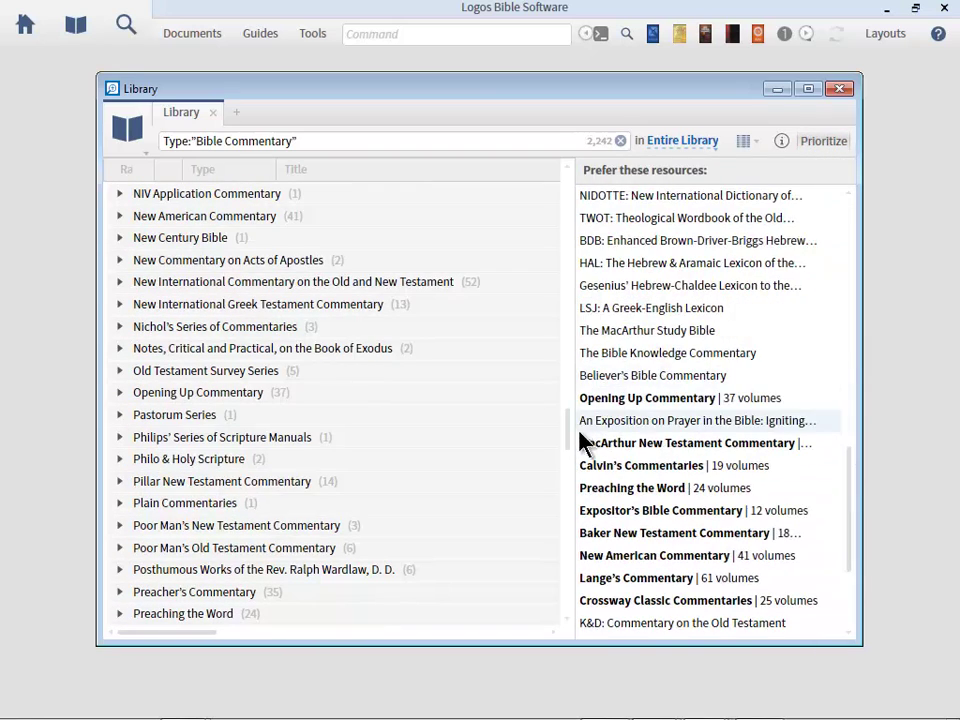
pyautogui.moveTo(570, 429)
pyautogui.mouseDown()
pyautogui.moveTo(570, 570)
pyautogui.moveTo(570, 425)
pyautogui.mouseUp()
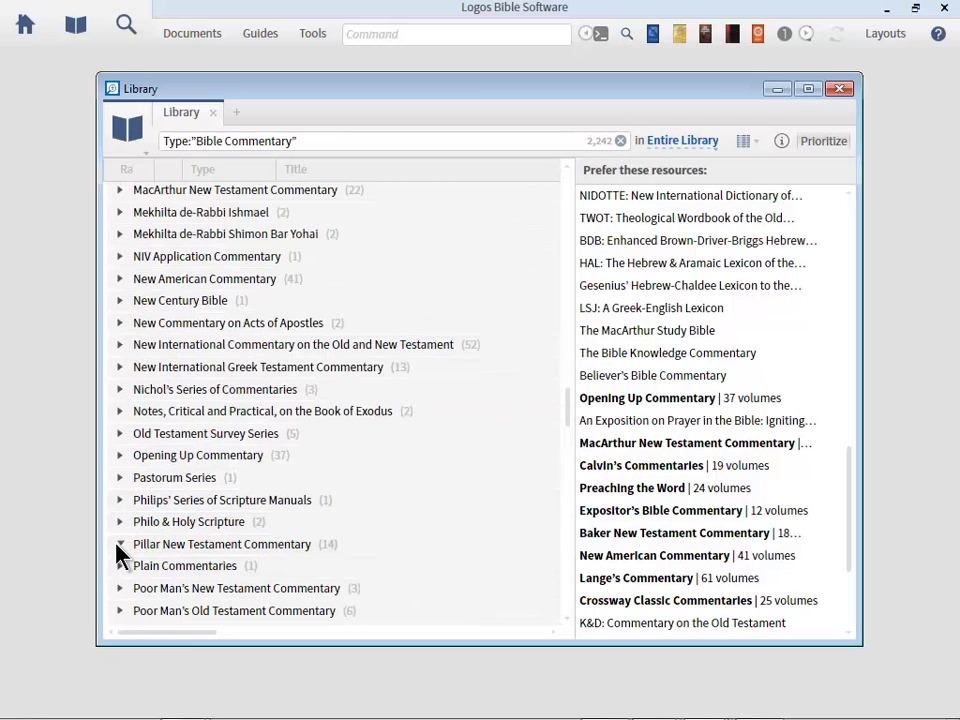
pyautogui.click(119, 544)
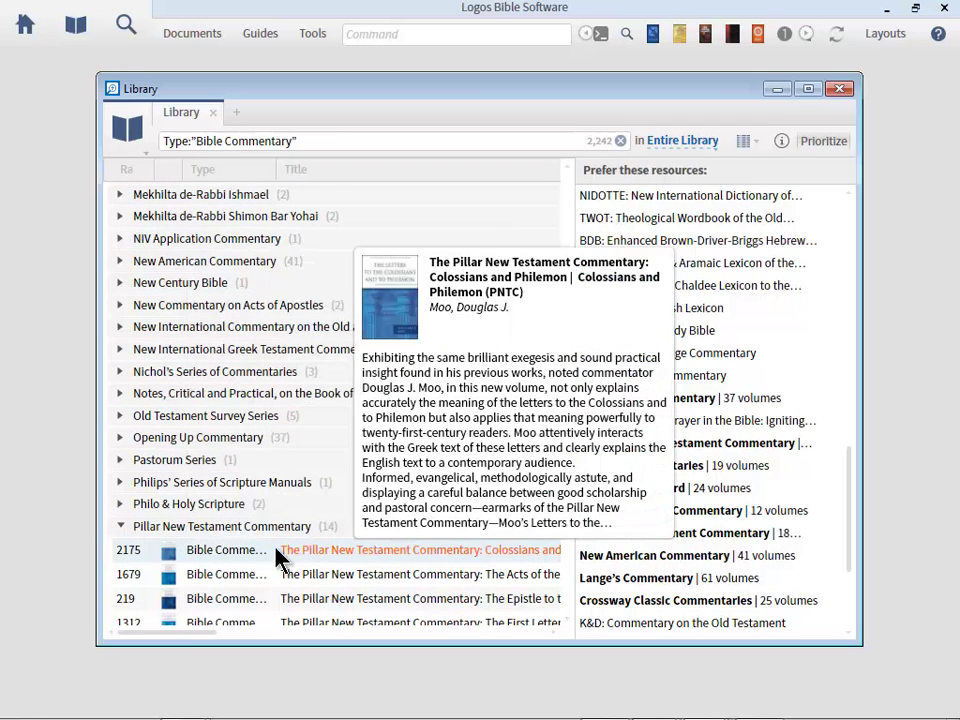